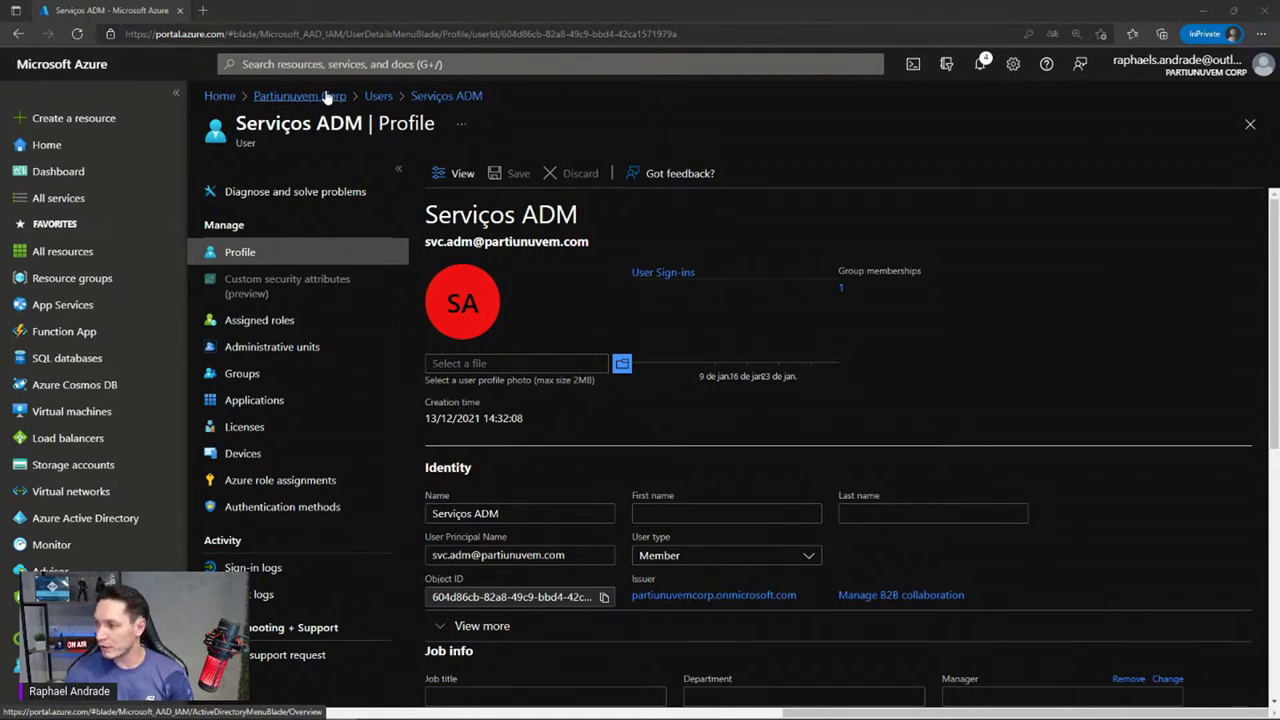
Go back to the portal home and open Azure Active Directory for Partiunuvem Corp
click(220, 97)
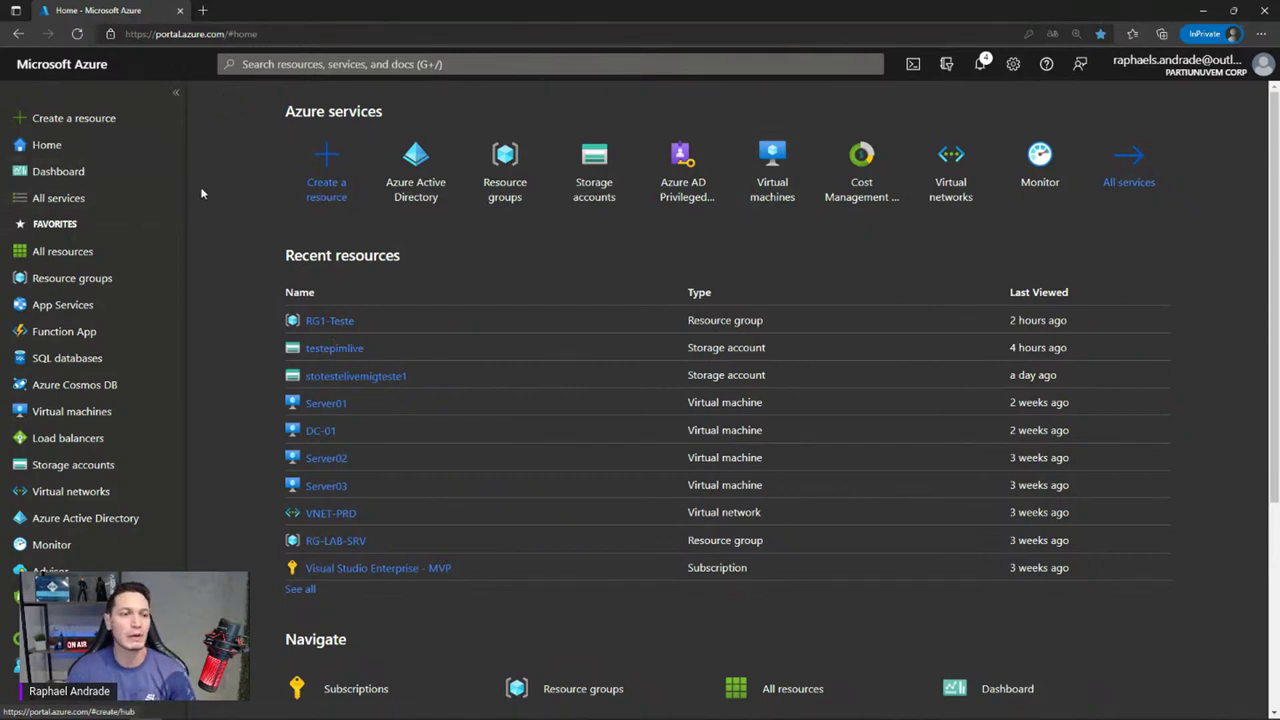
click(37, 519)
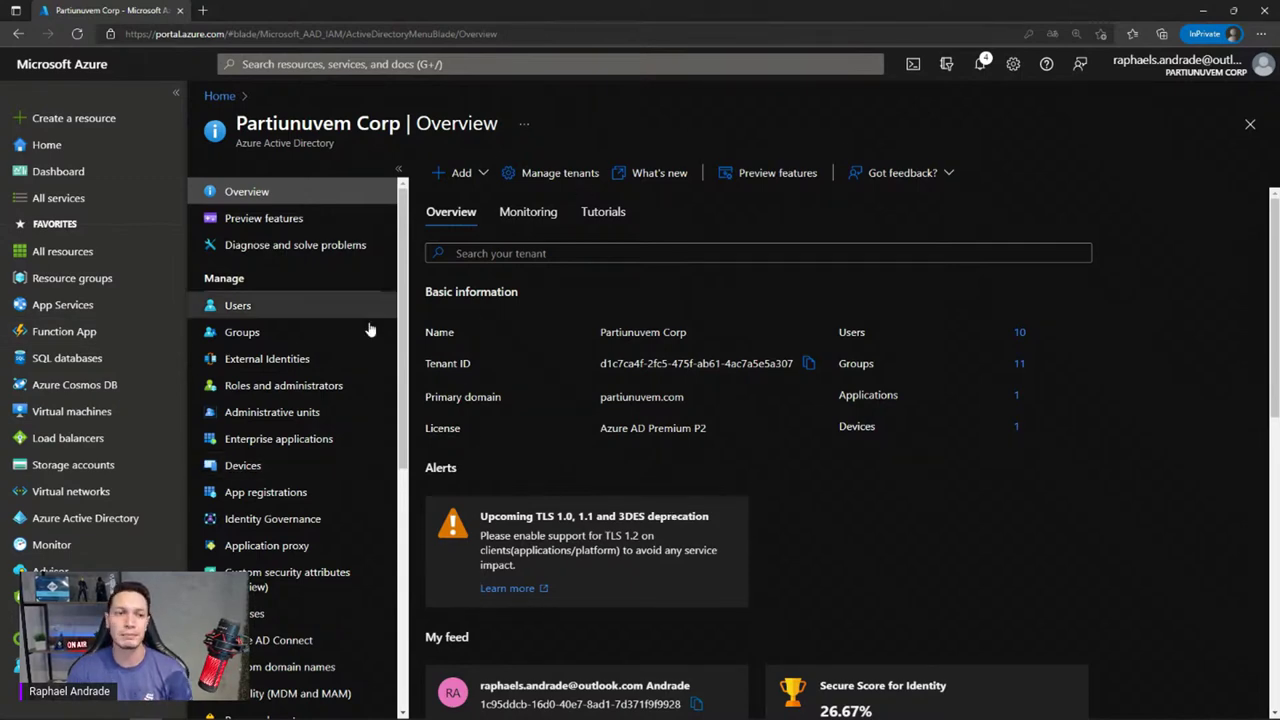
click(204, 305)
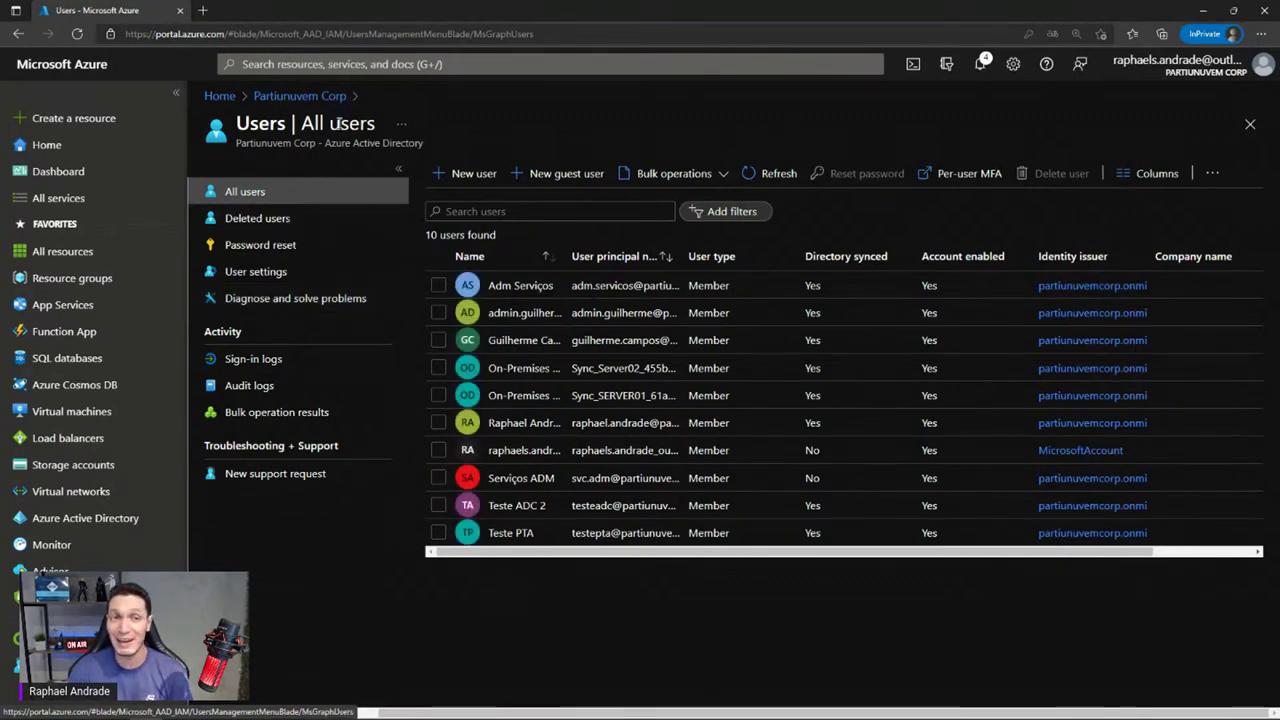
click(318, 95)
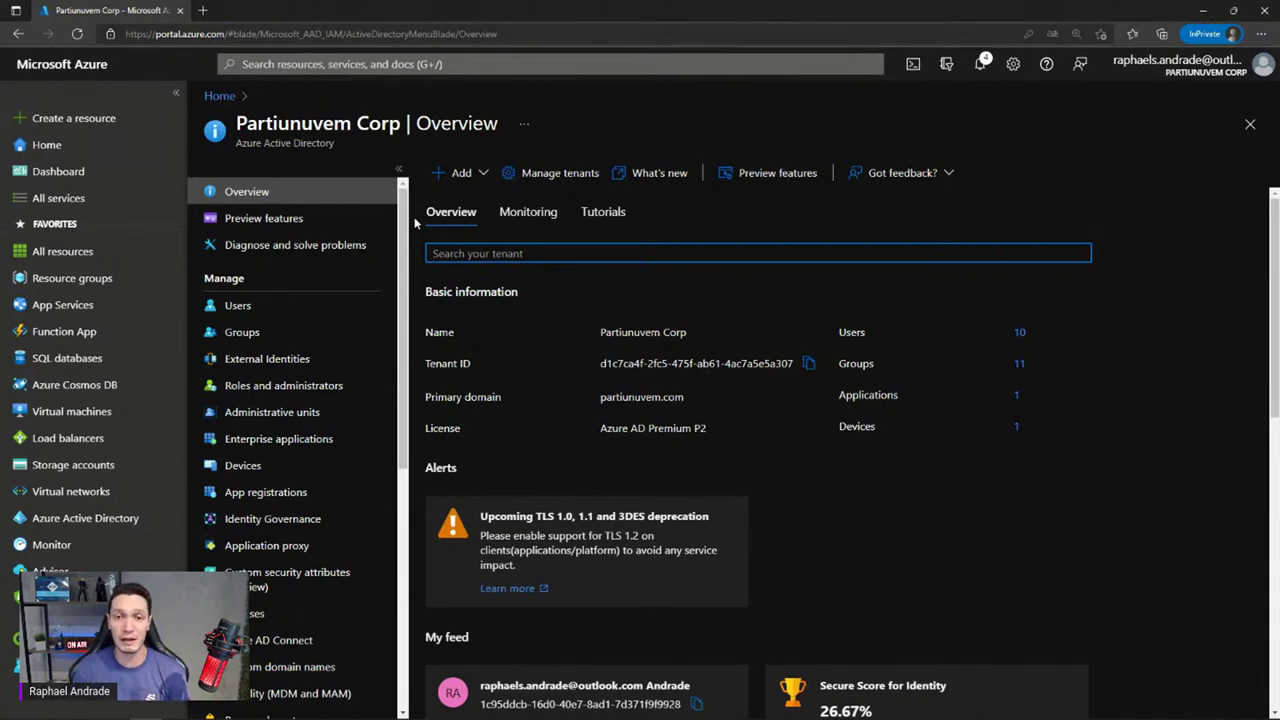
click(603, 440)
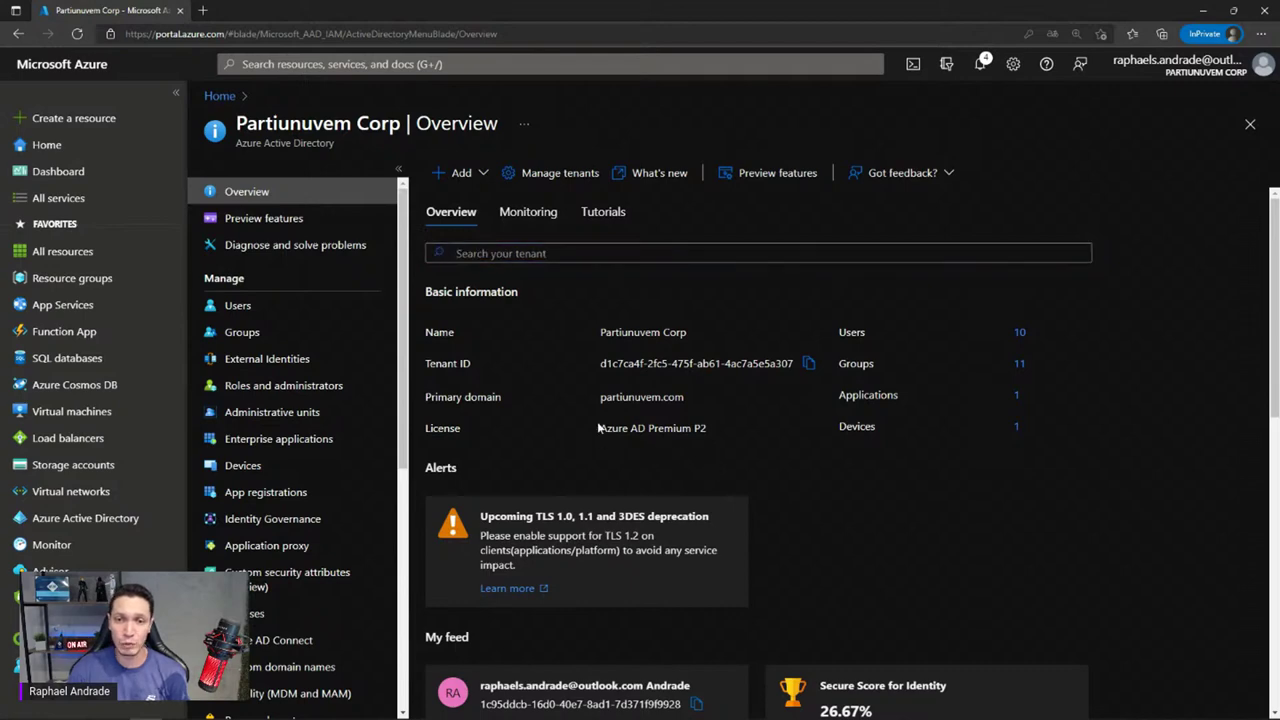
drag(601, 428, 711, 447)
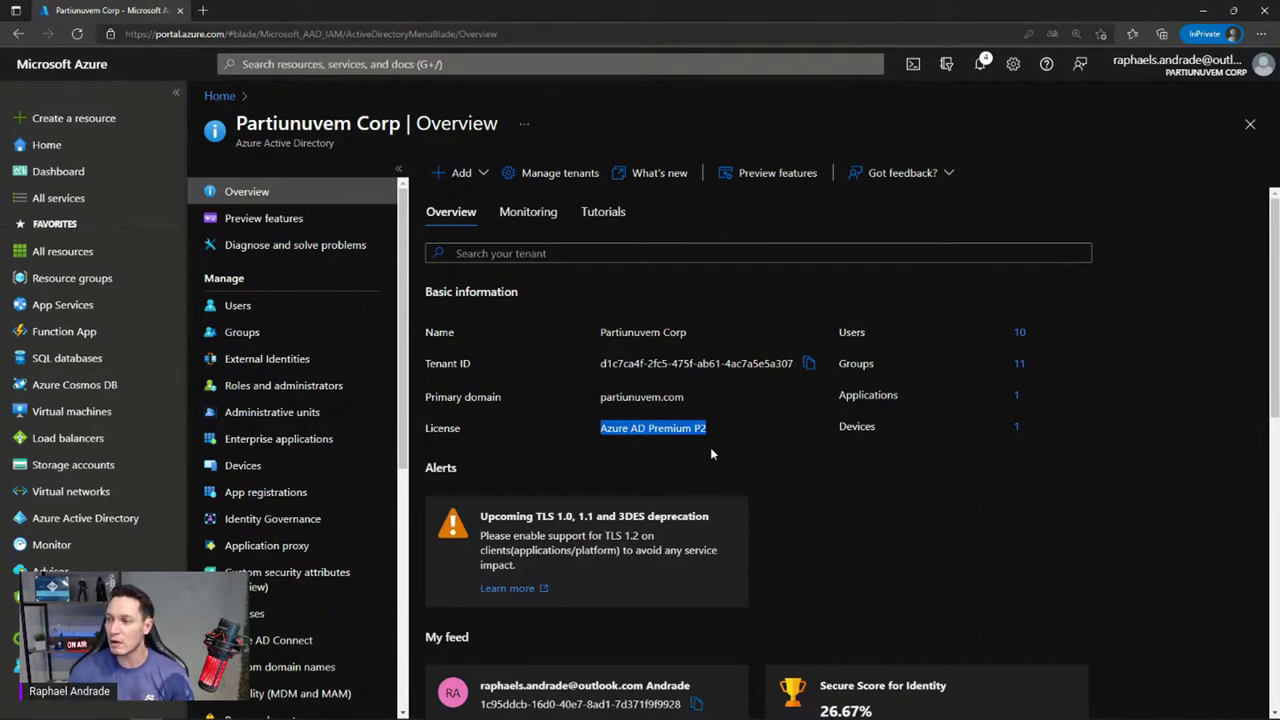
click(783, 454)
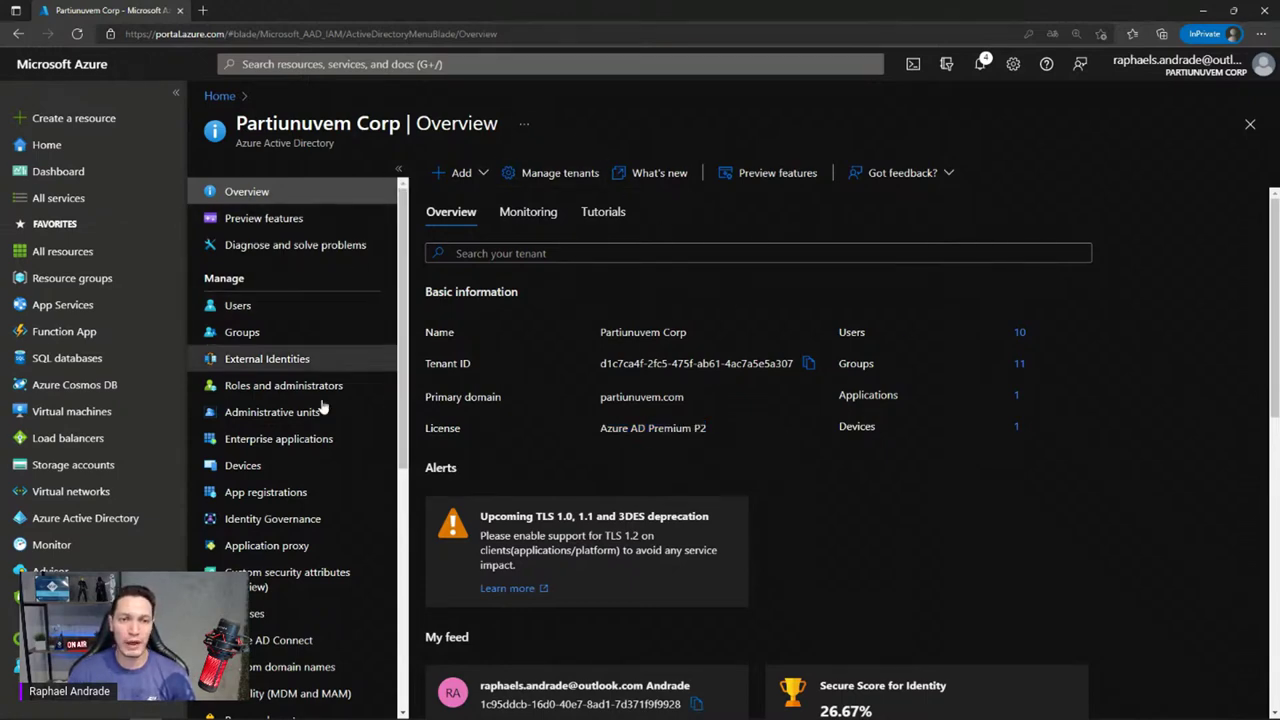
Delete the Teste PTA user from All users, leaving 9 users in the directory
click(229, 310)
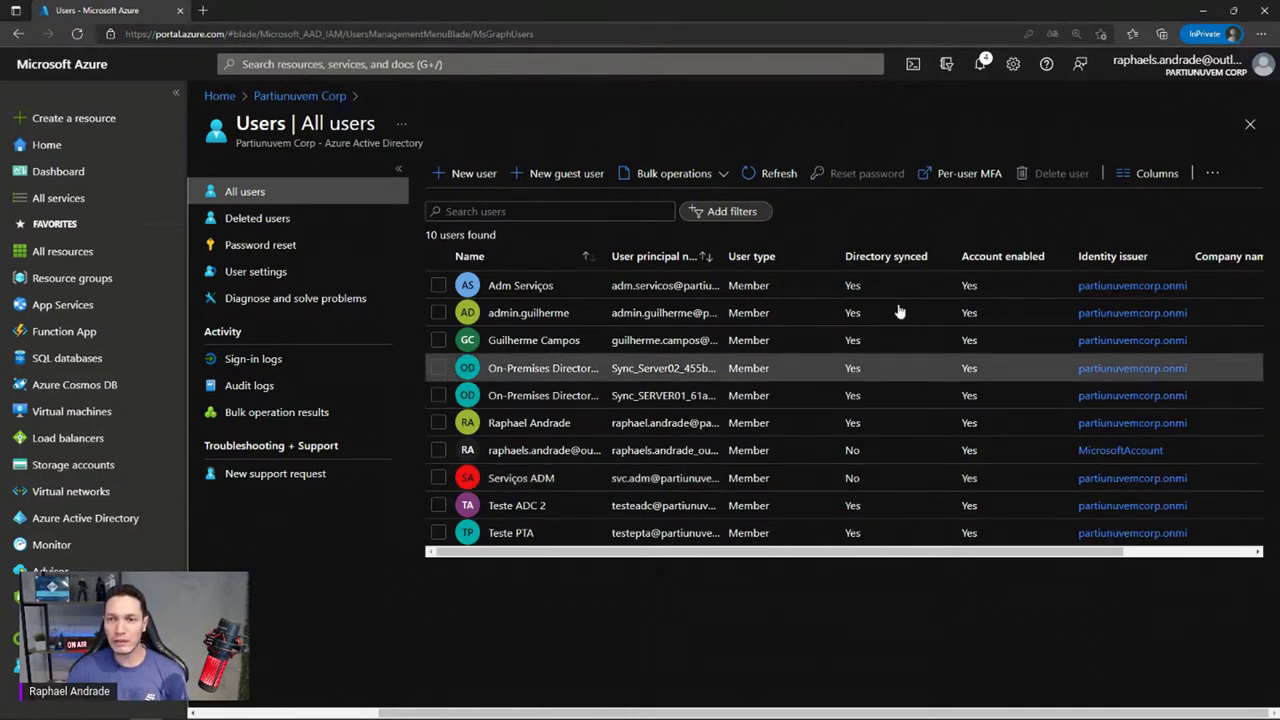
click(438, 286)
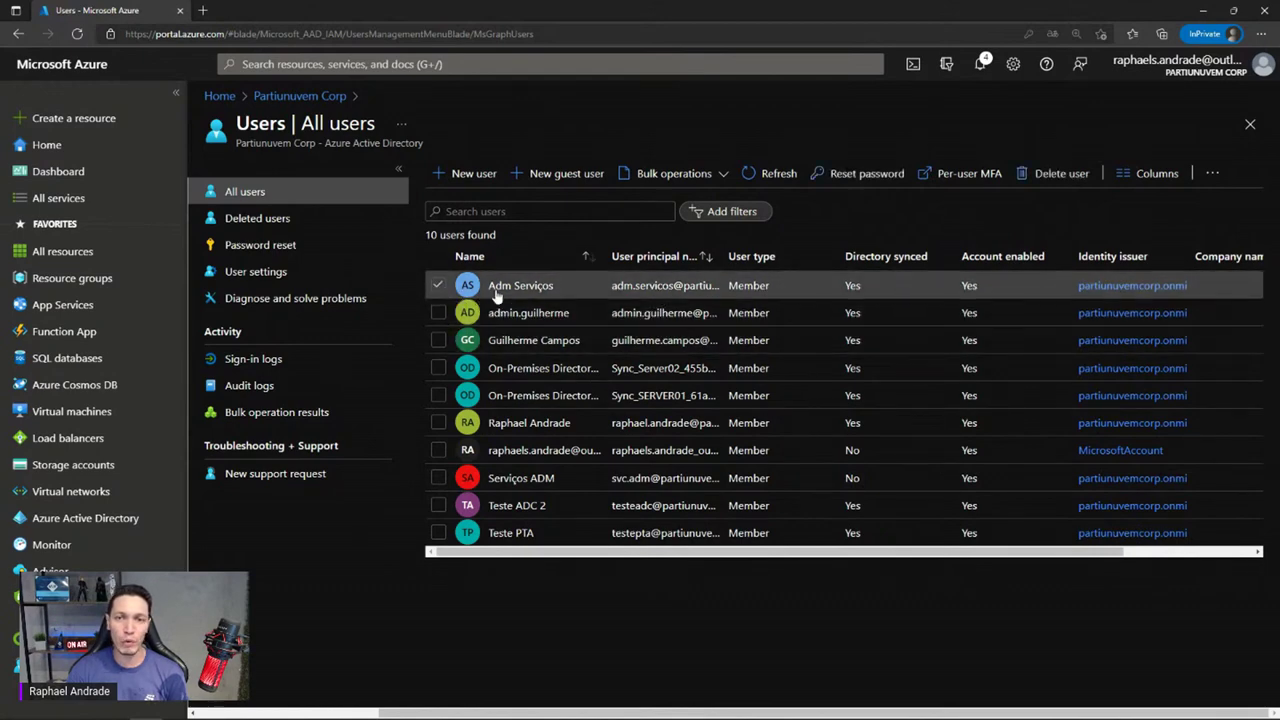
click(438, 286)
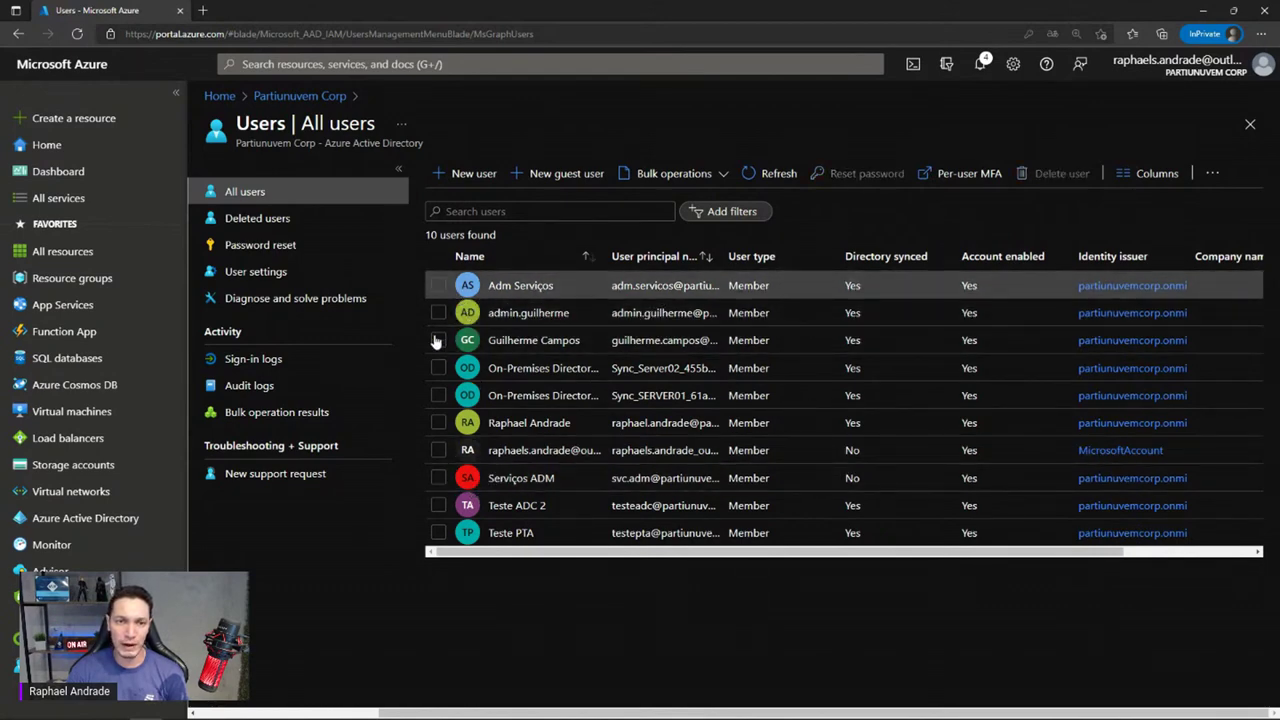
click(440, 534)
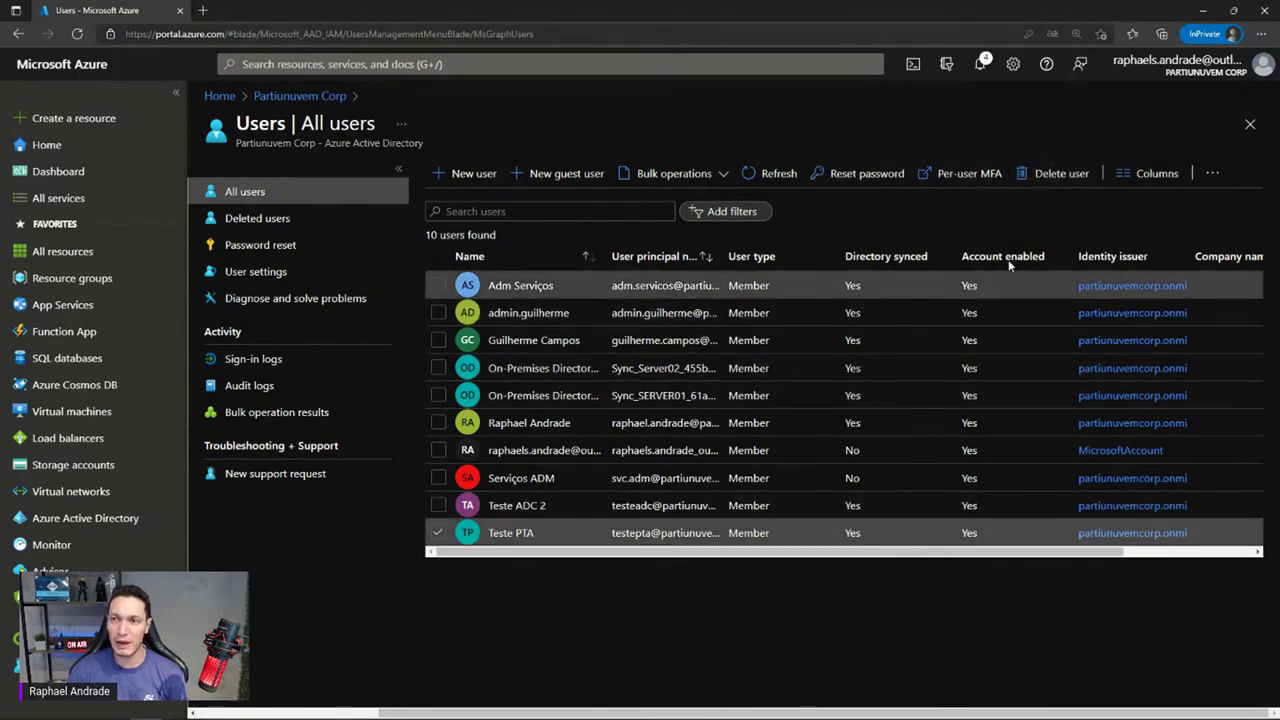
click(1052, 183)
click(445, 238)
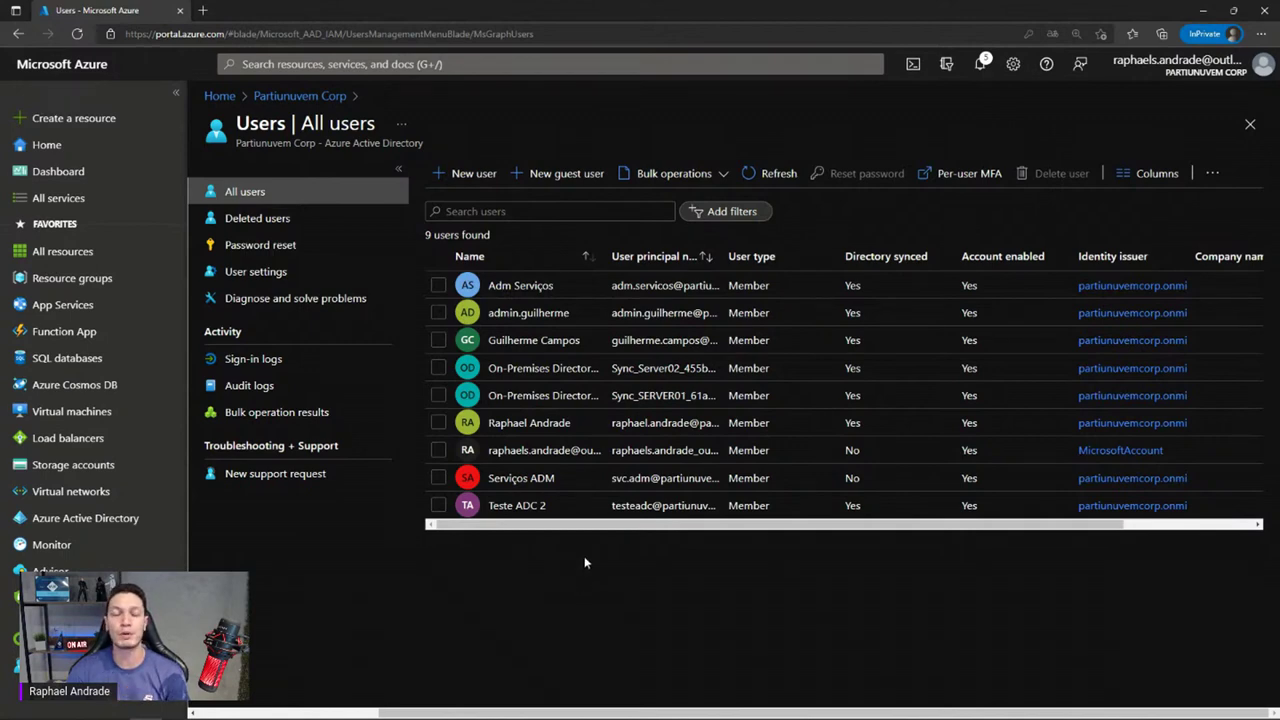
Start a new user with usage location Bonaire, Sint Eustatius, and Saba
click(465, 175)
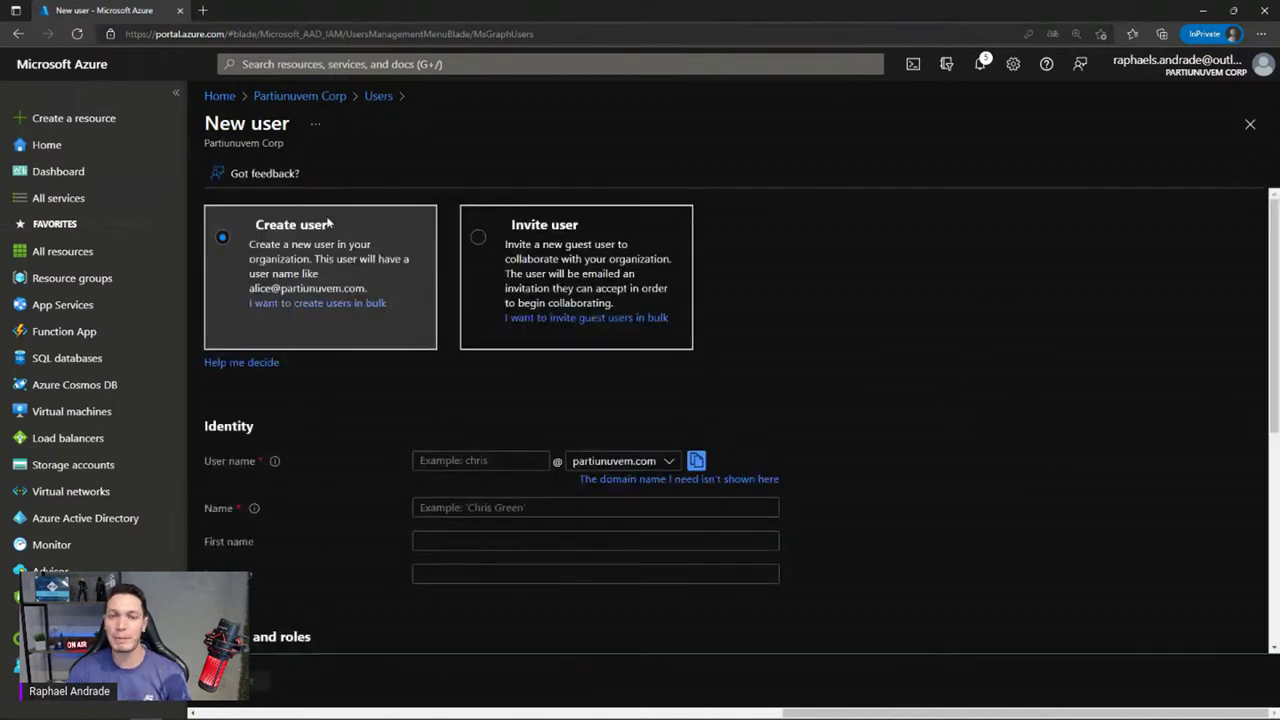
click(430, 460)
click(443, 506)
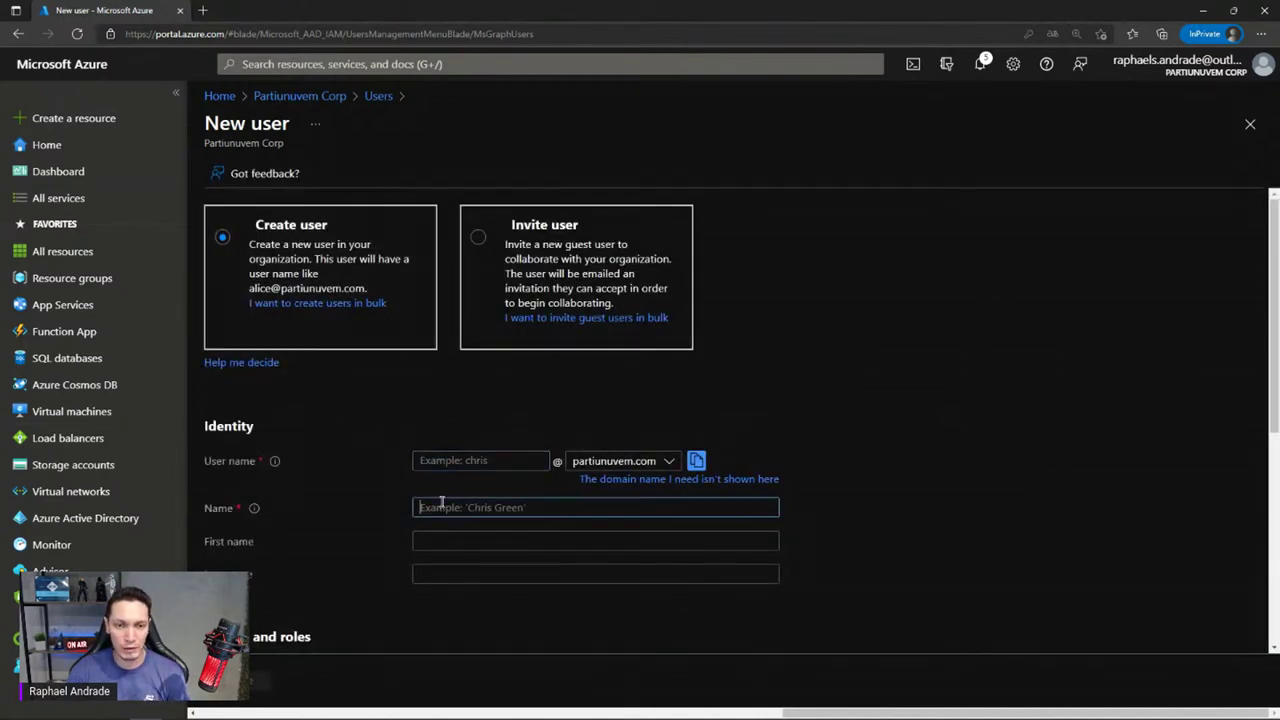
scroll(443, 506, down, 5)
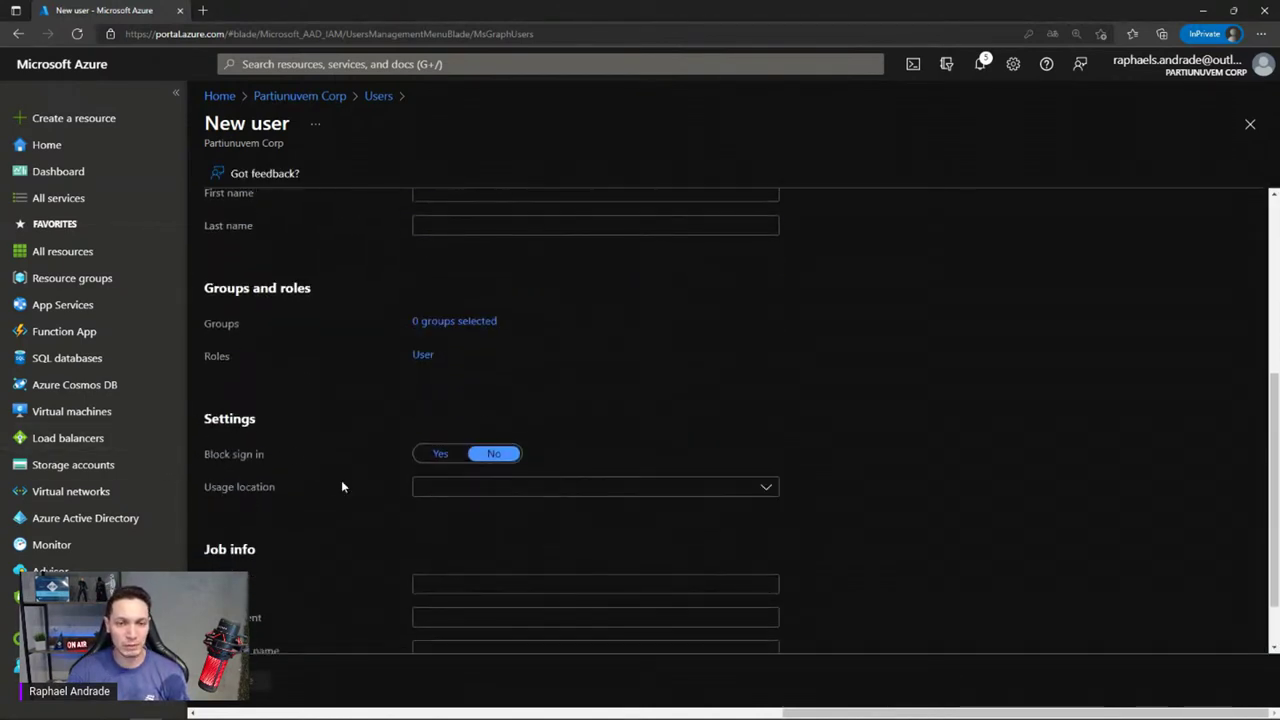
click(606, 498)
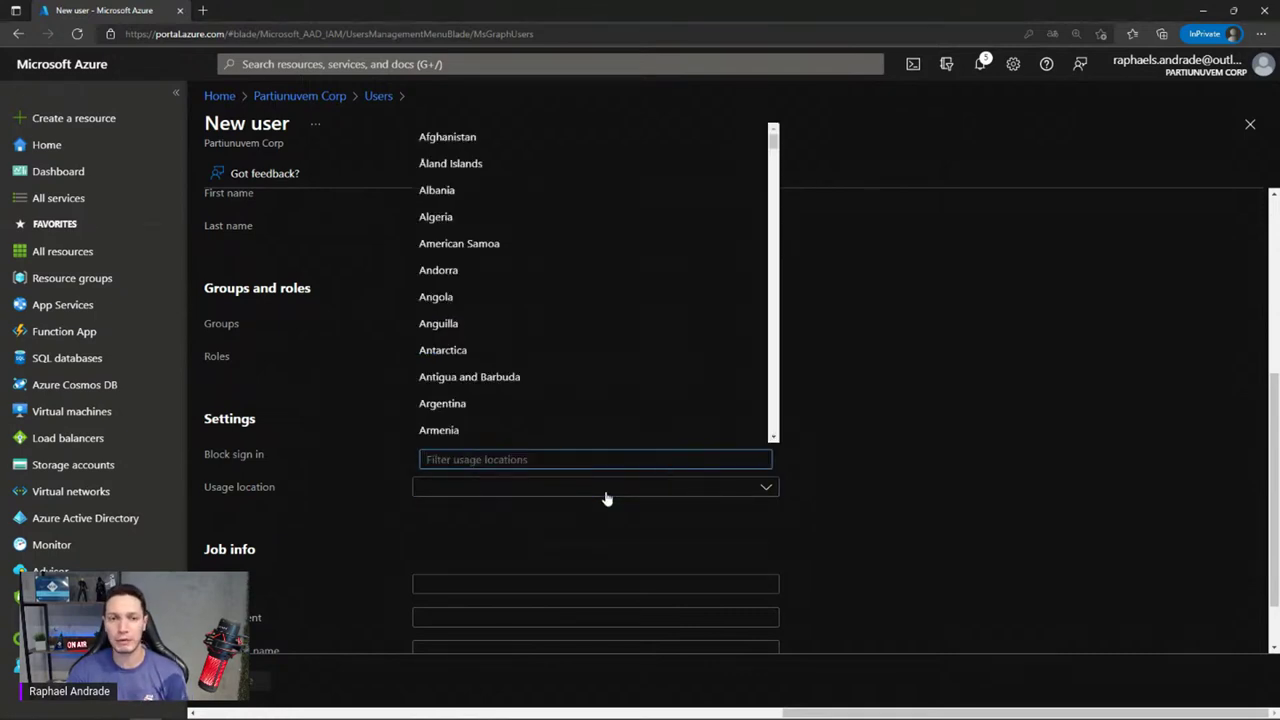
scroll(526, 394, down, 1)
scroll(526, 394, down, 3)
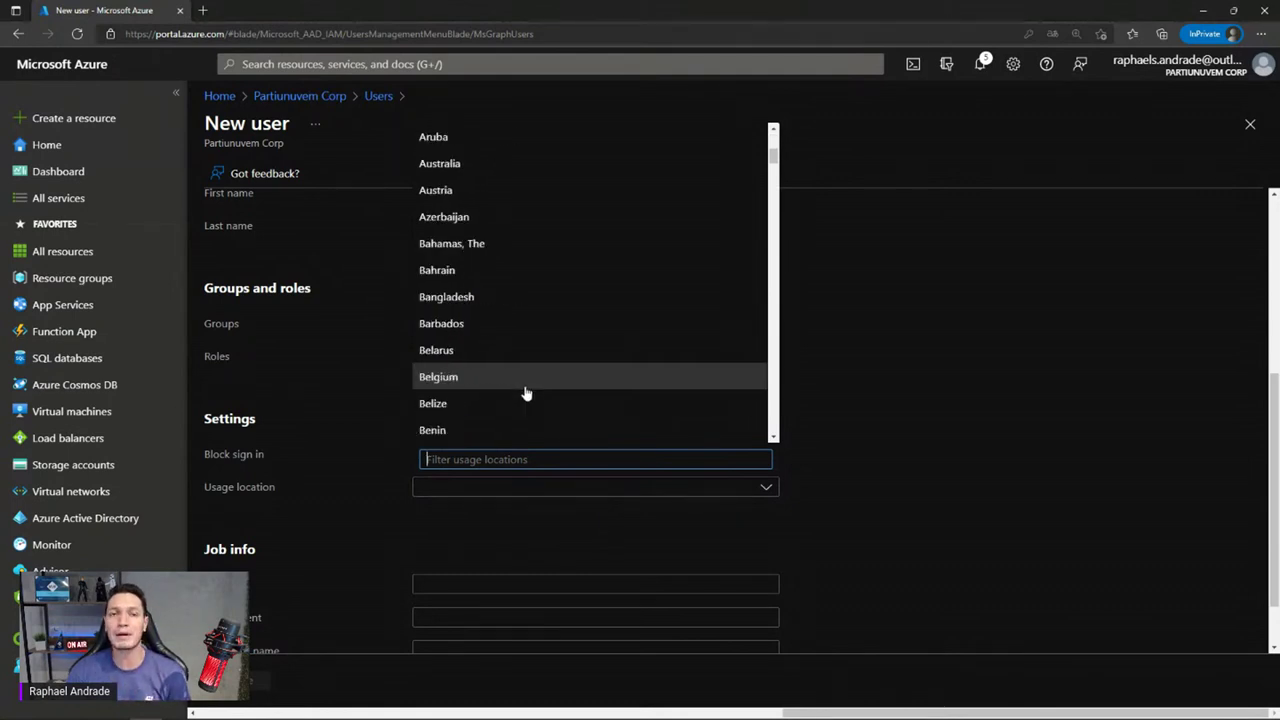
scroll(526, 394, down, 2)
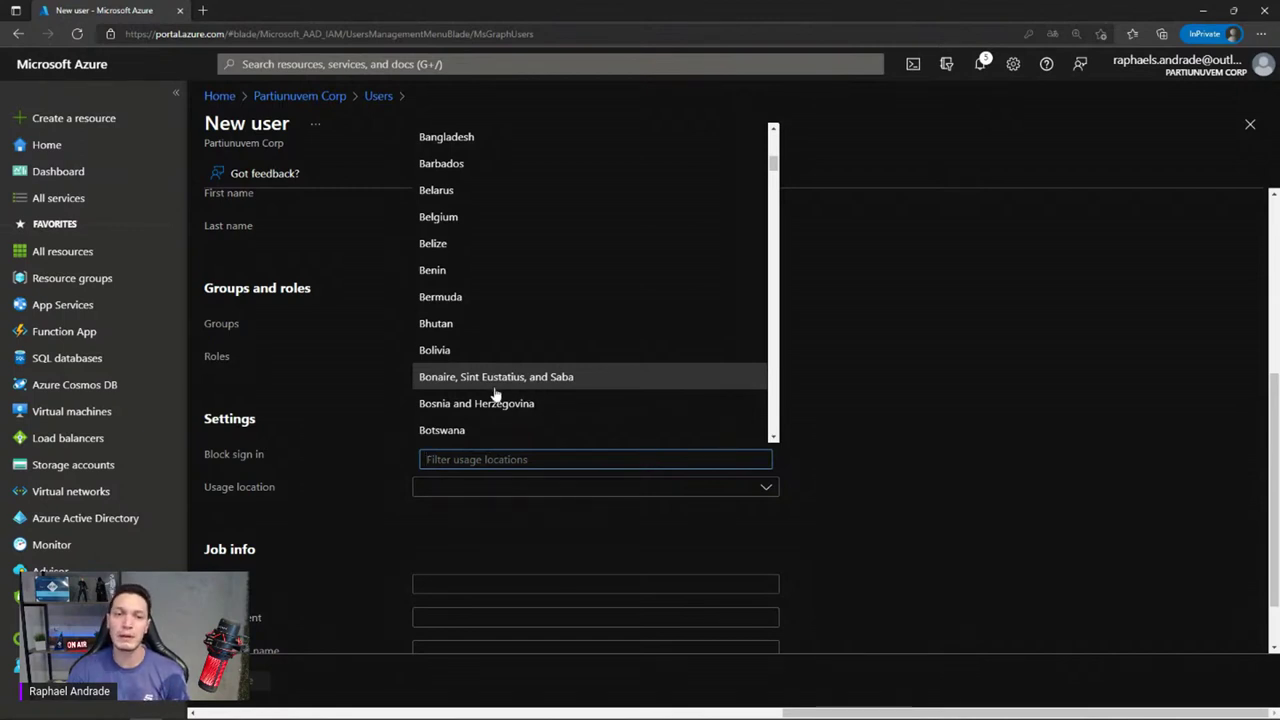
click(494, 389)
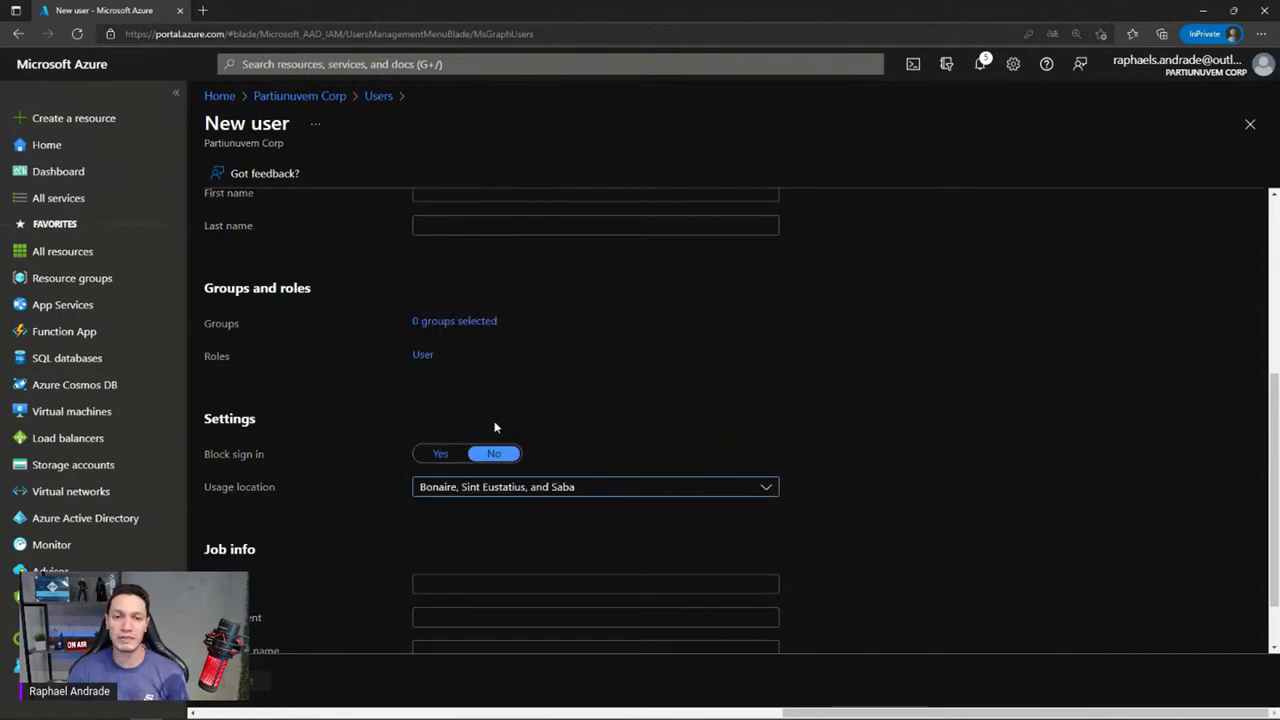
click(534, 490)
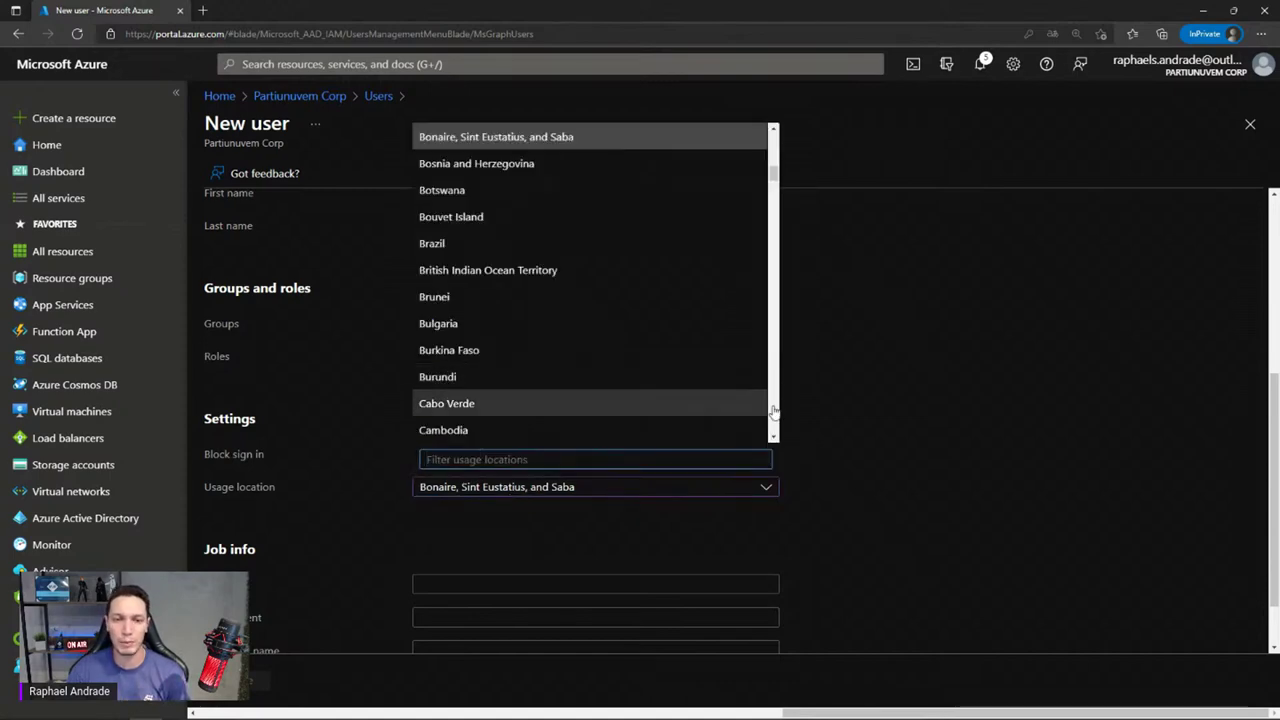
click(751, 463)
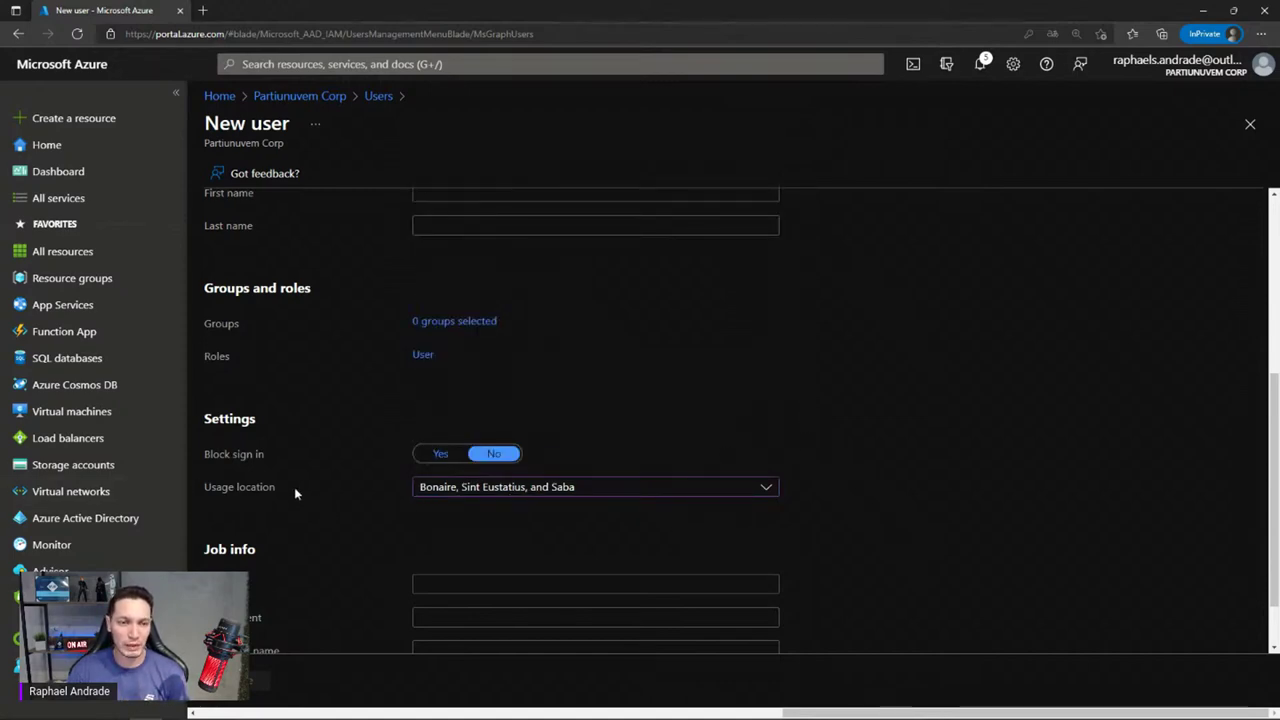
Review the directory roles available for the new user, then head back to Users
scroll(294, 489, down, 1)
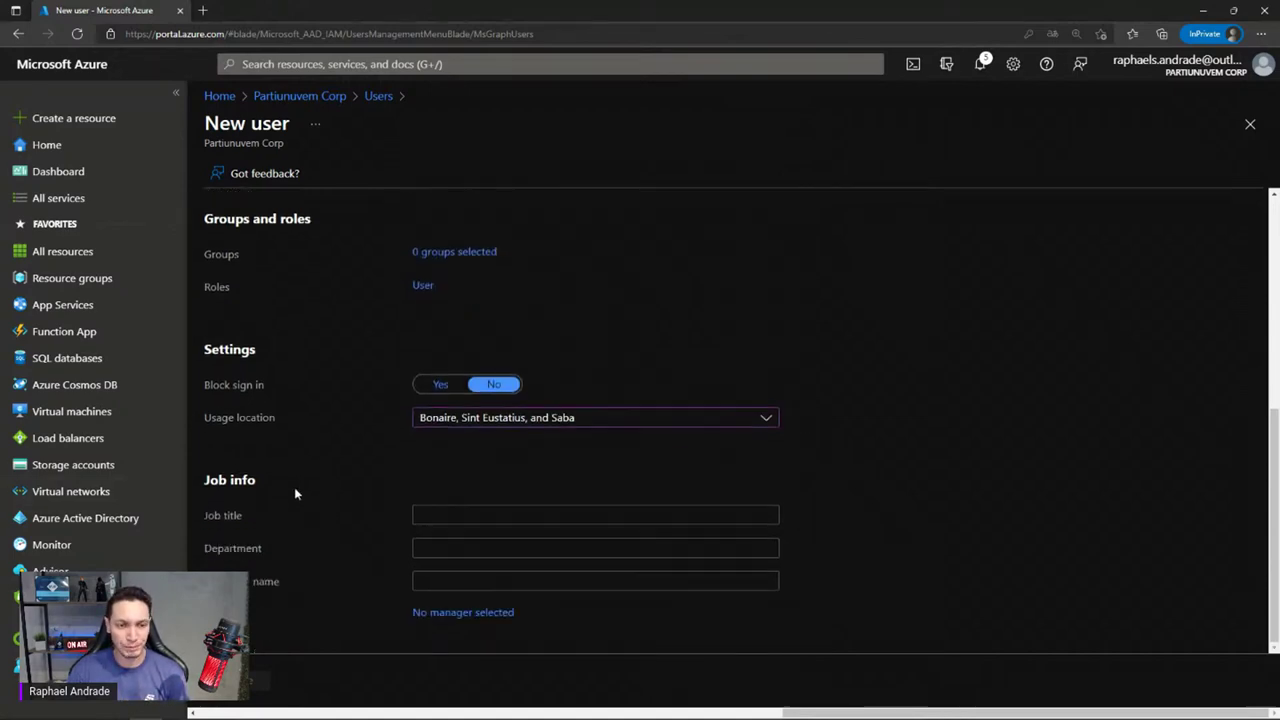
click(423, 287)
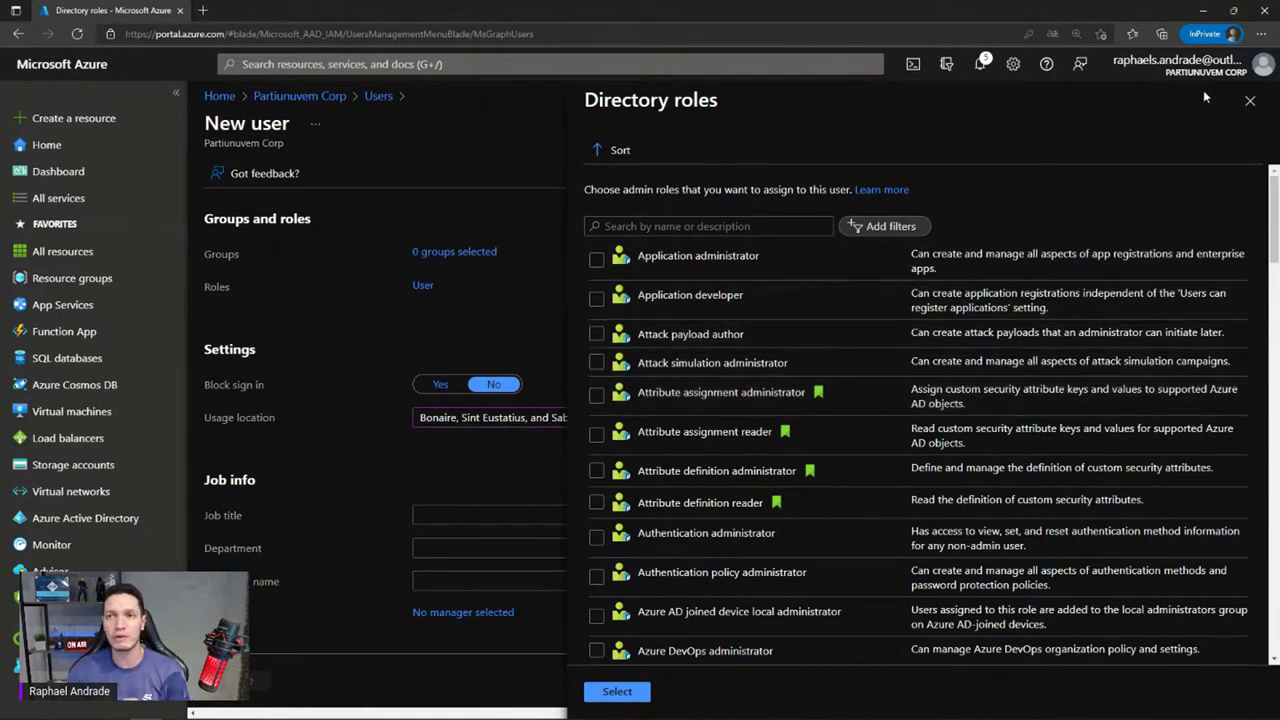
click(1250, 100)
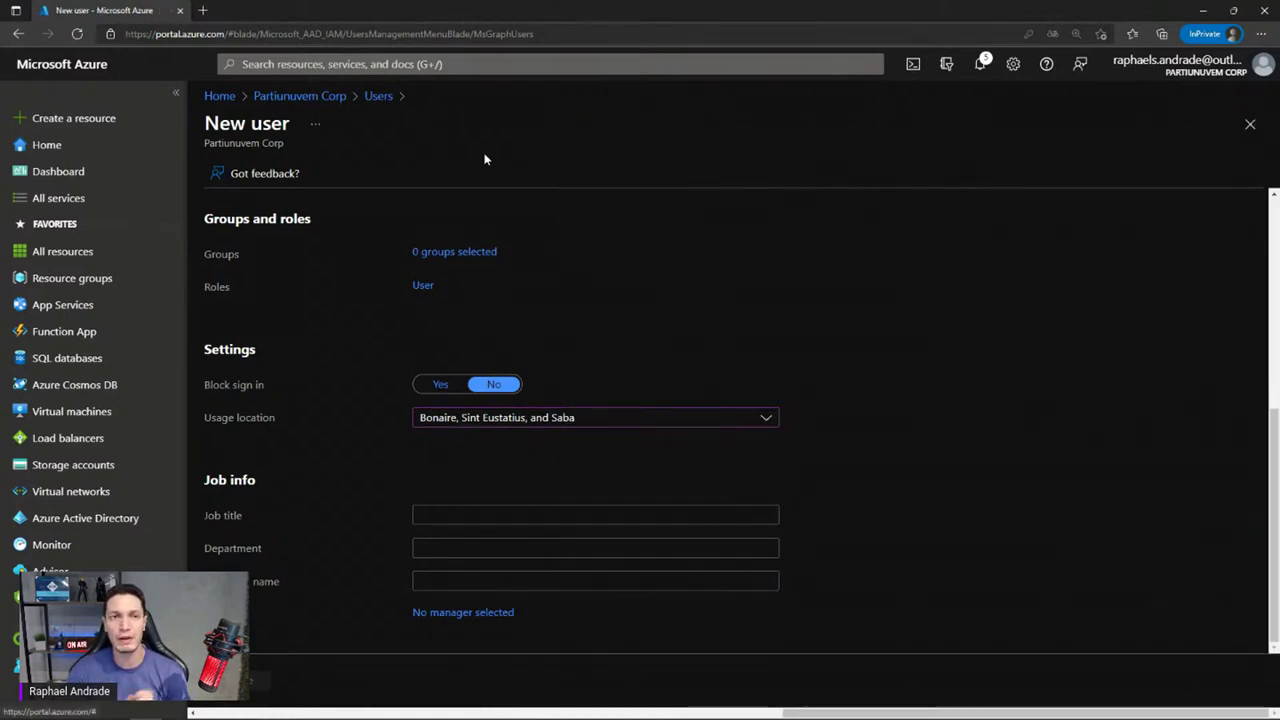
click(382, 97)
Discard the unsaved new user and widen the User principal name column
click(690, 106)
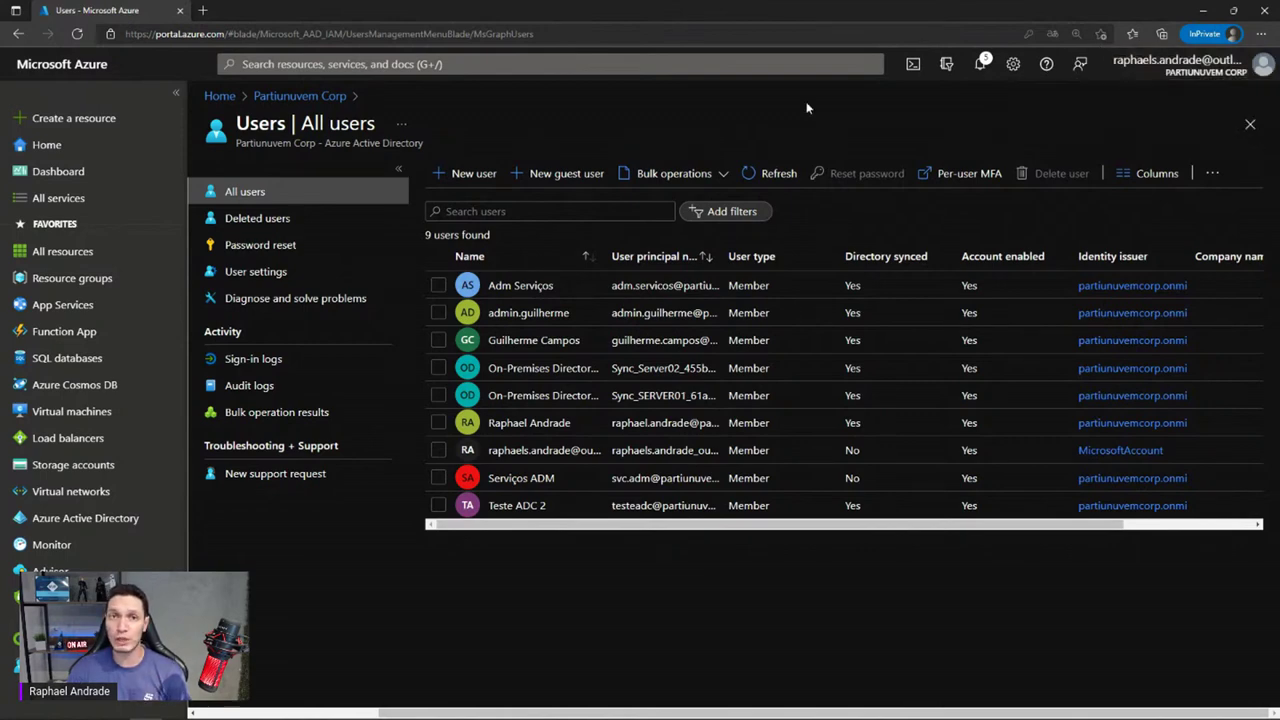
drag(721, 256, 787, 256)
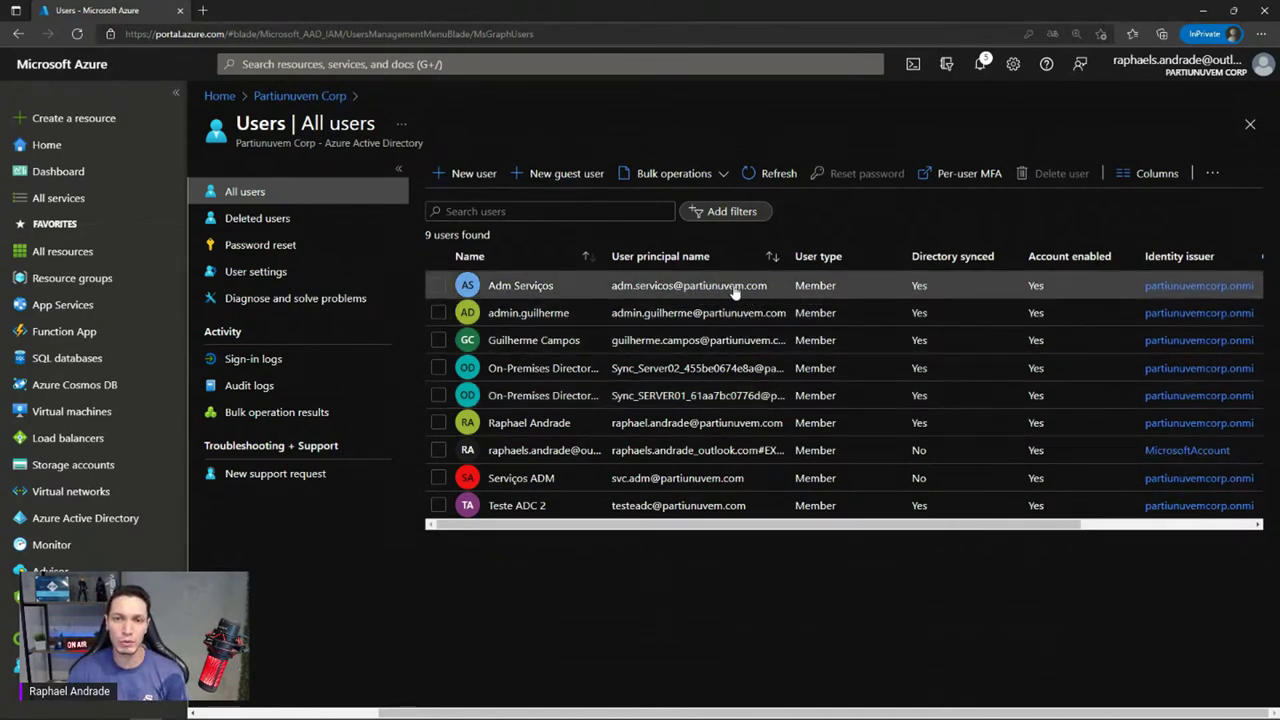
Start a guest invitation and enter the guest's display name and e-mail address
click(545, 172)
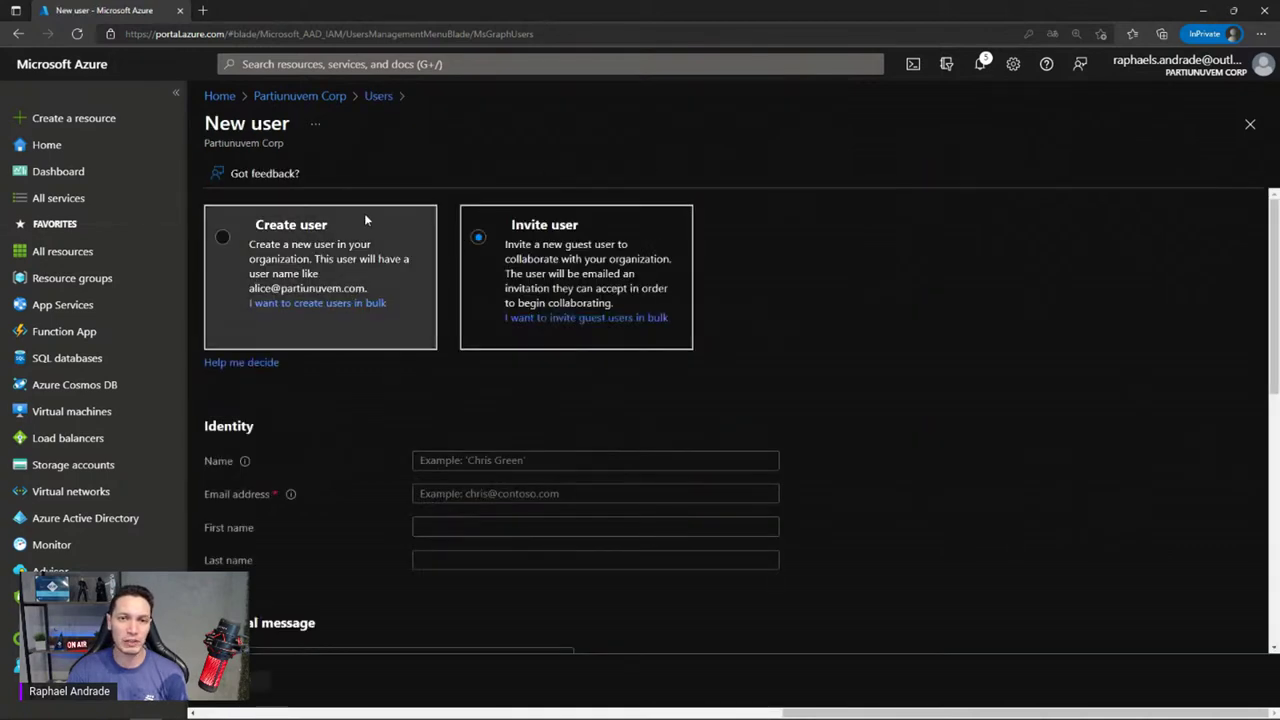
click(479, 237)
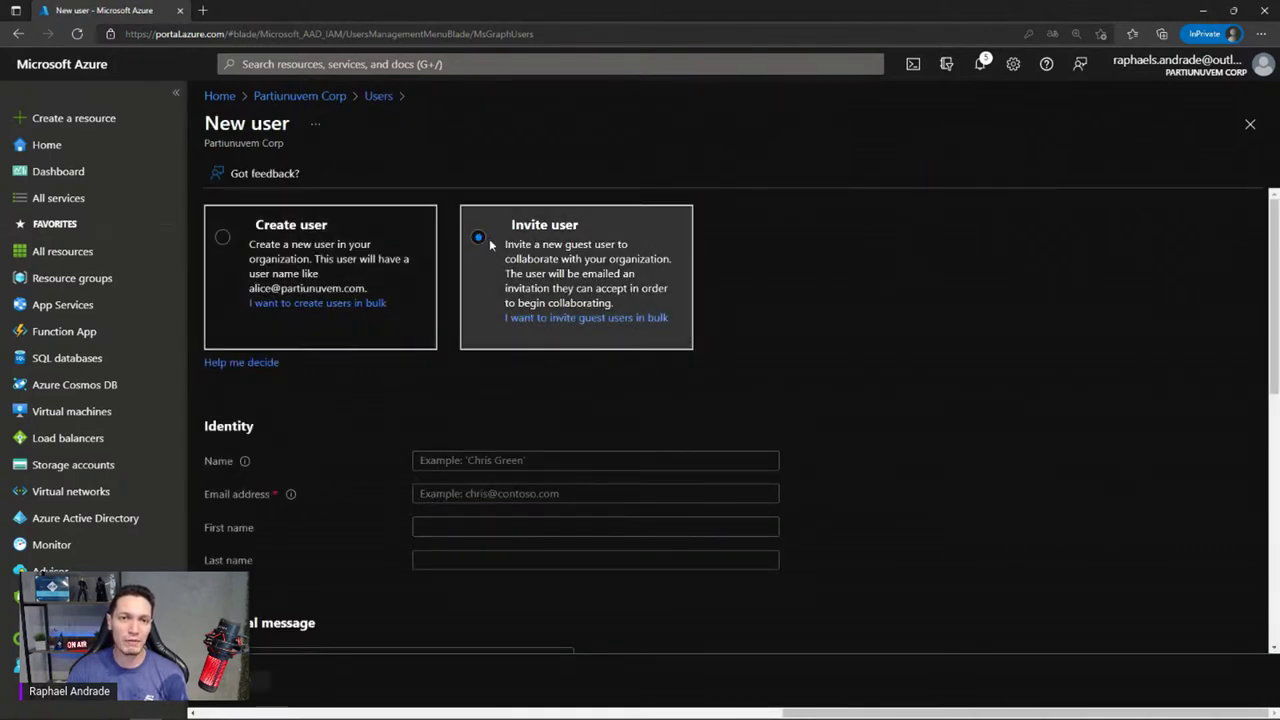
click(479, 460)
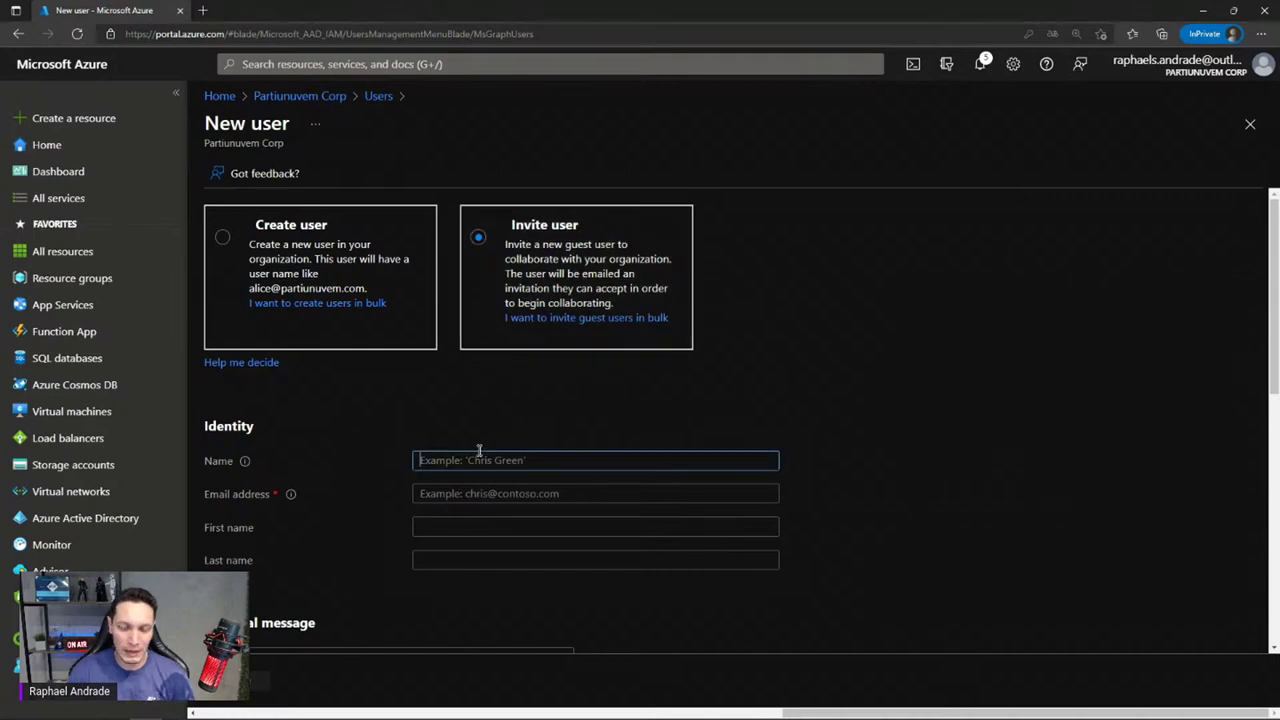
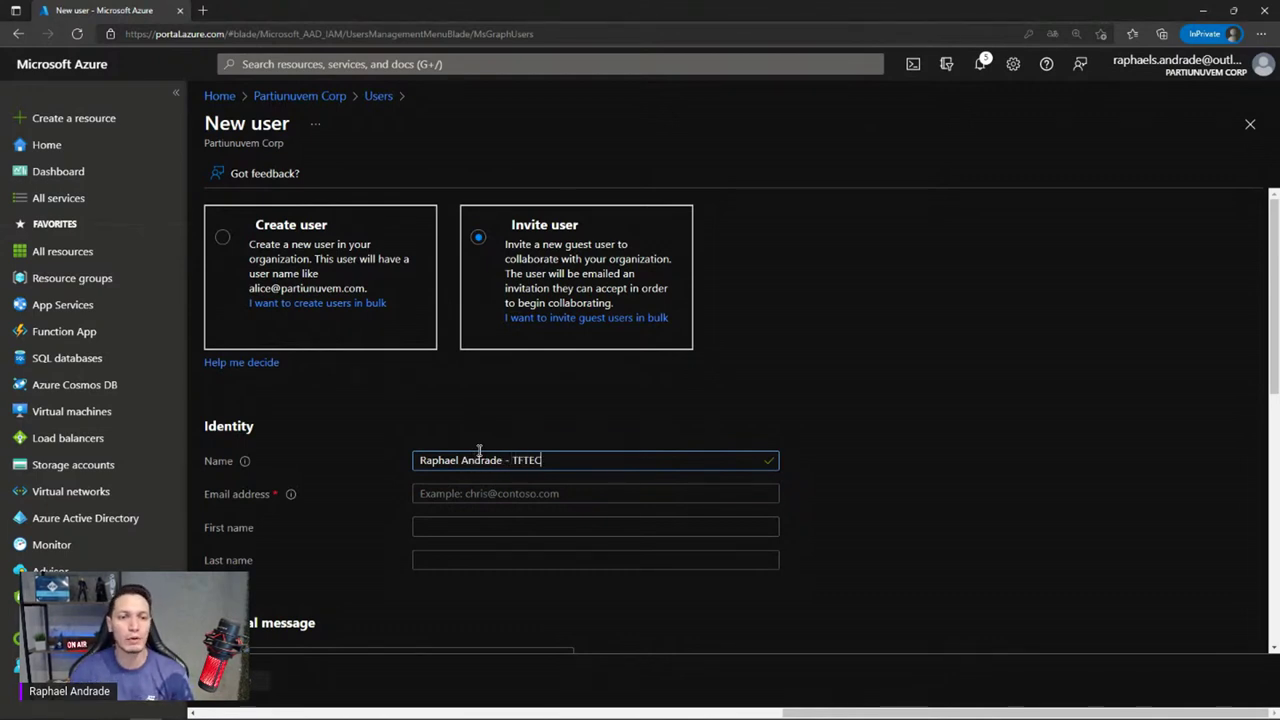
click(479, 493)
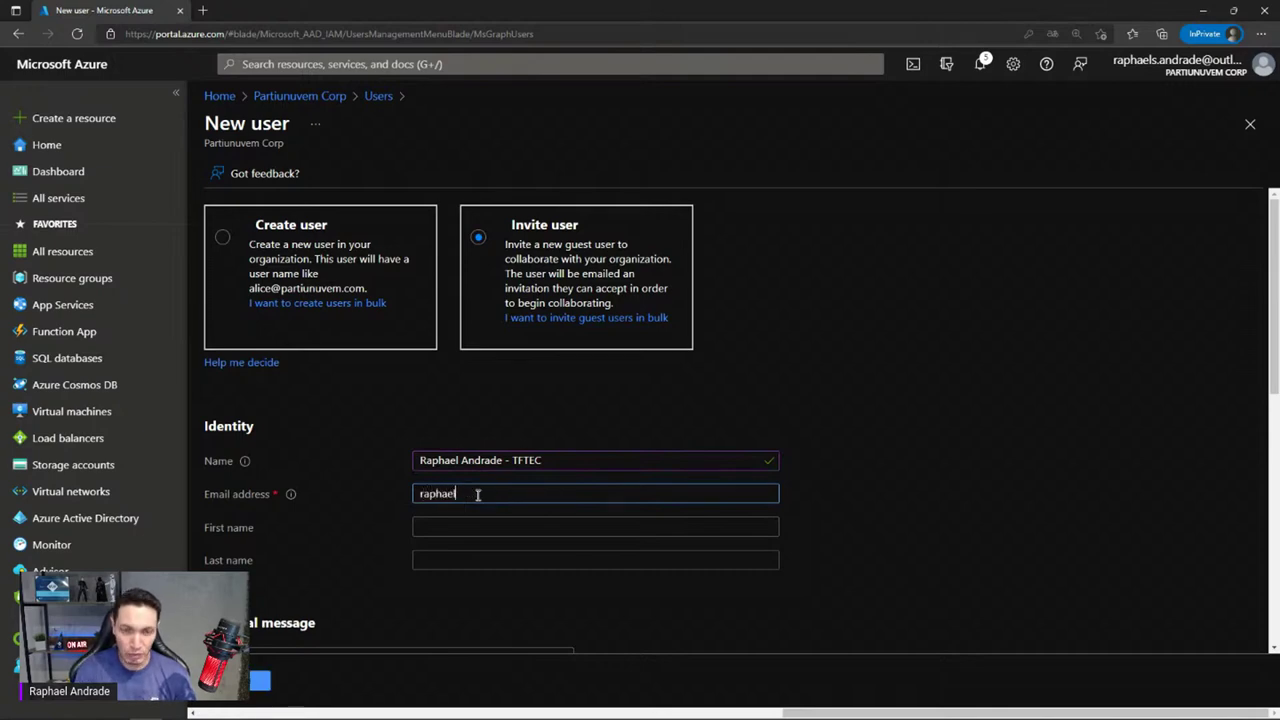
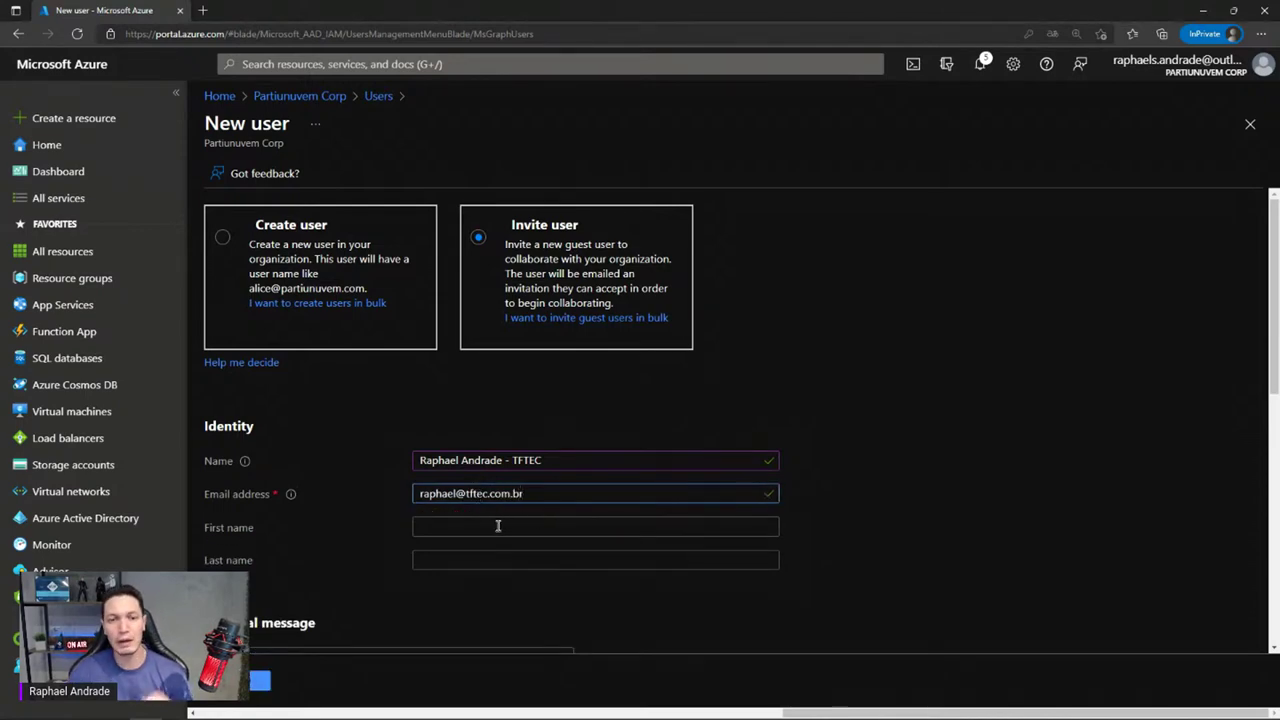
Add the personal message 'Bem vindo a organização partinuvem' to the invitation
scroll(497, 526, down, 2)
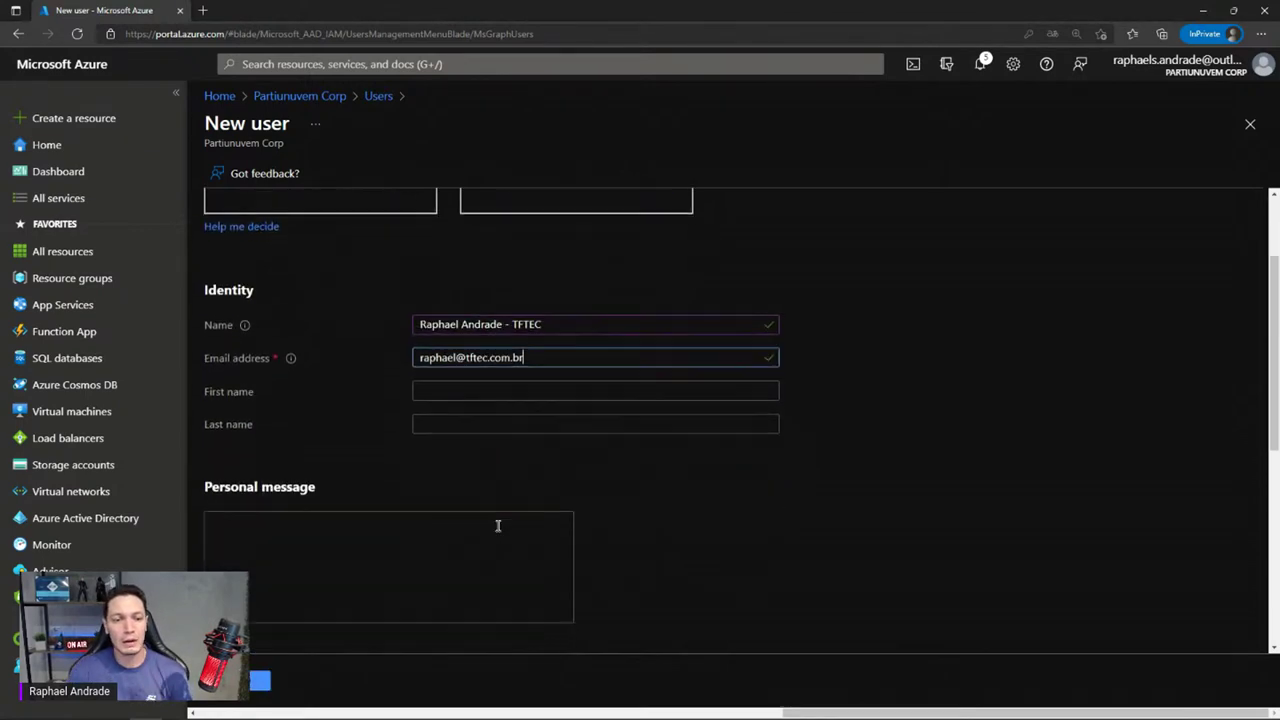
click(369, 536)
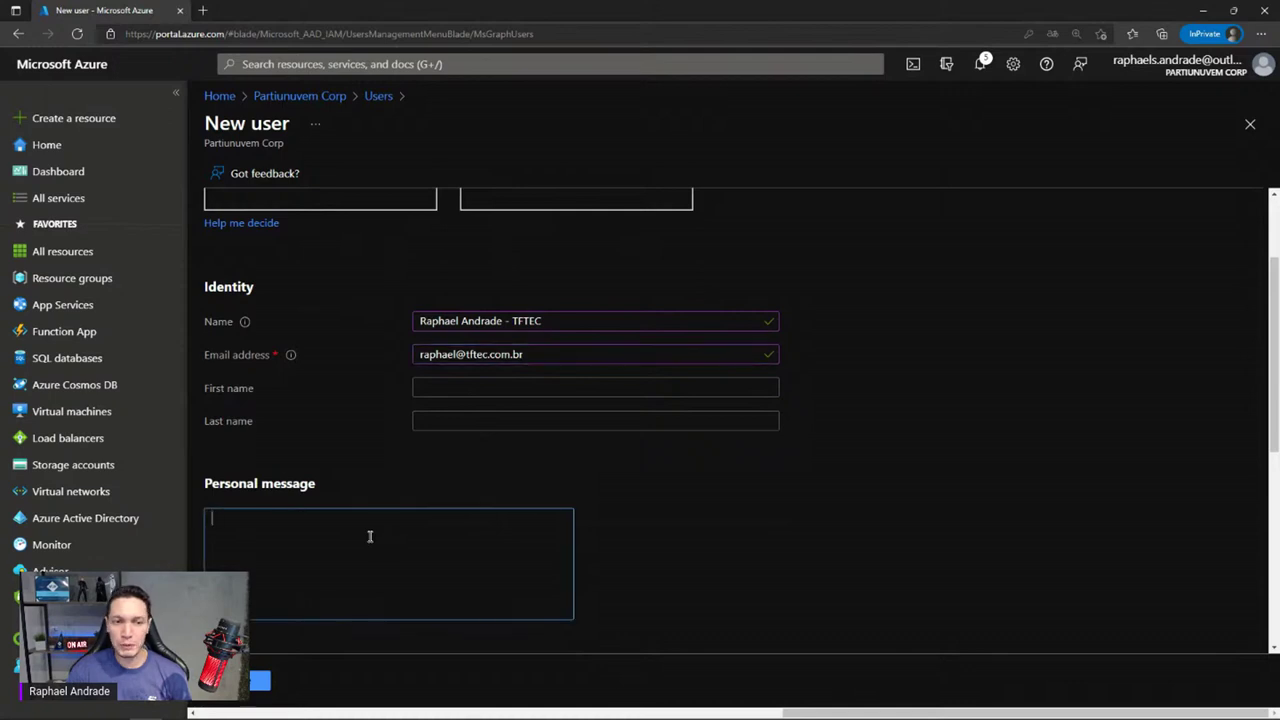
text(Bem v)
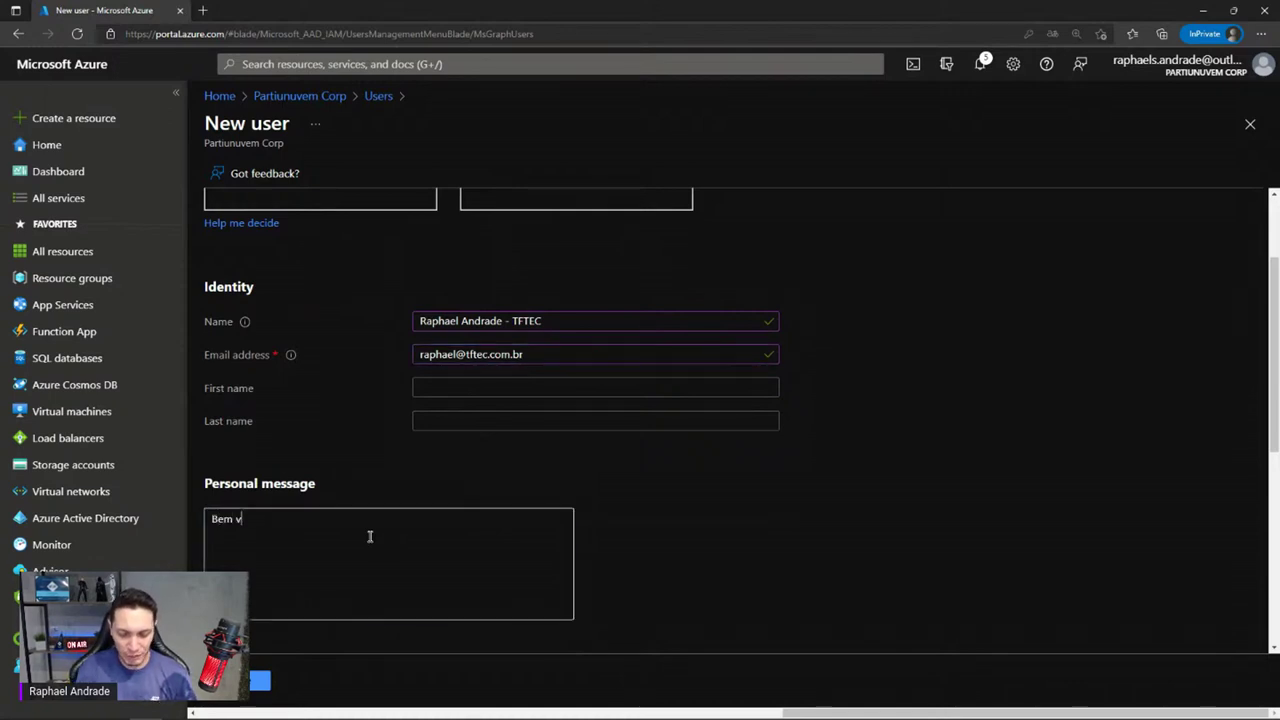
text(indo ao)
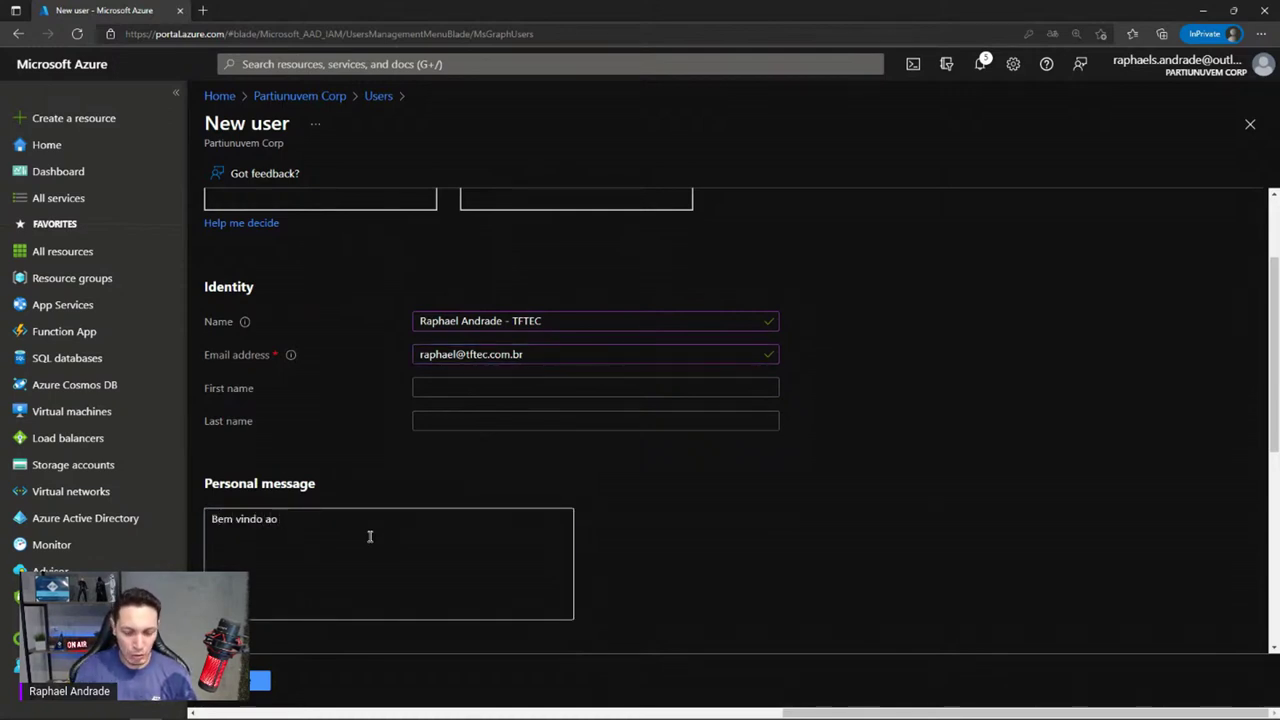
key(BackSpace)
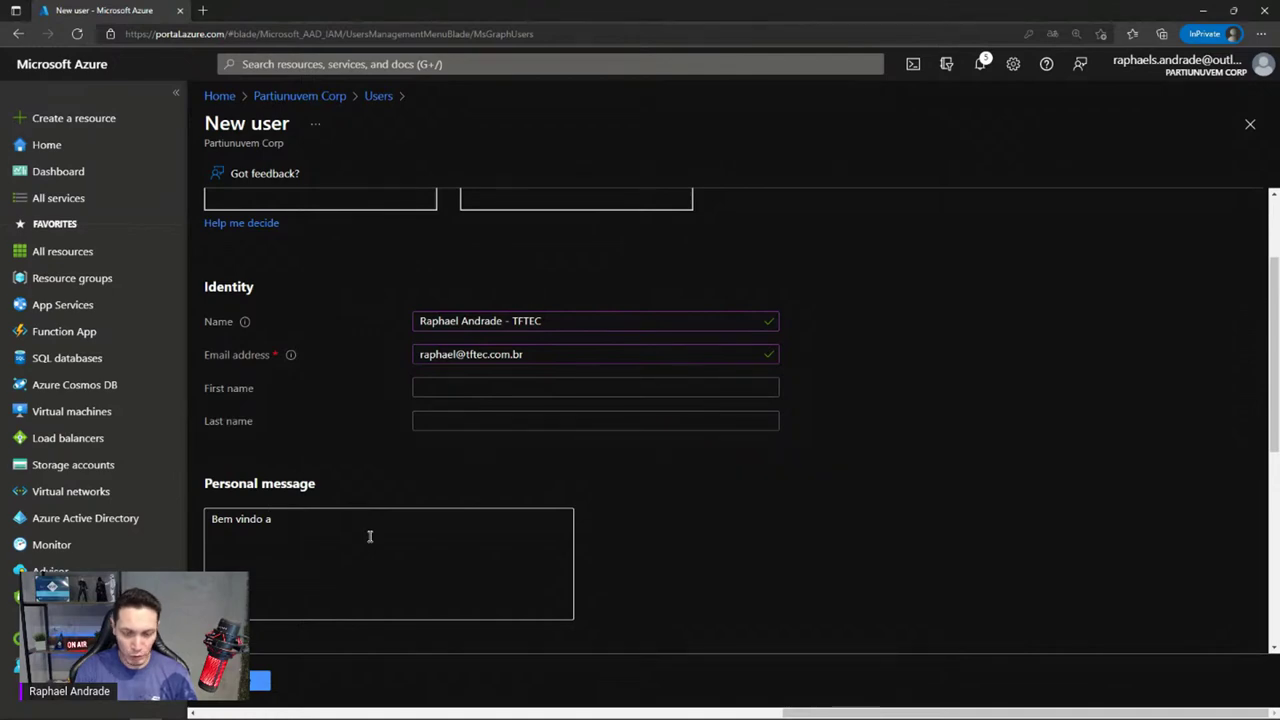
text(organiza)
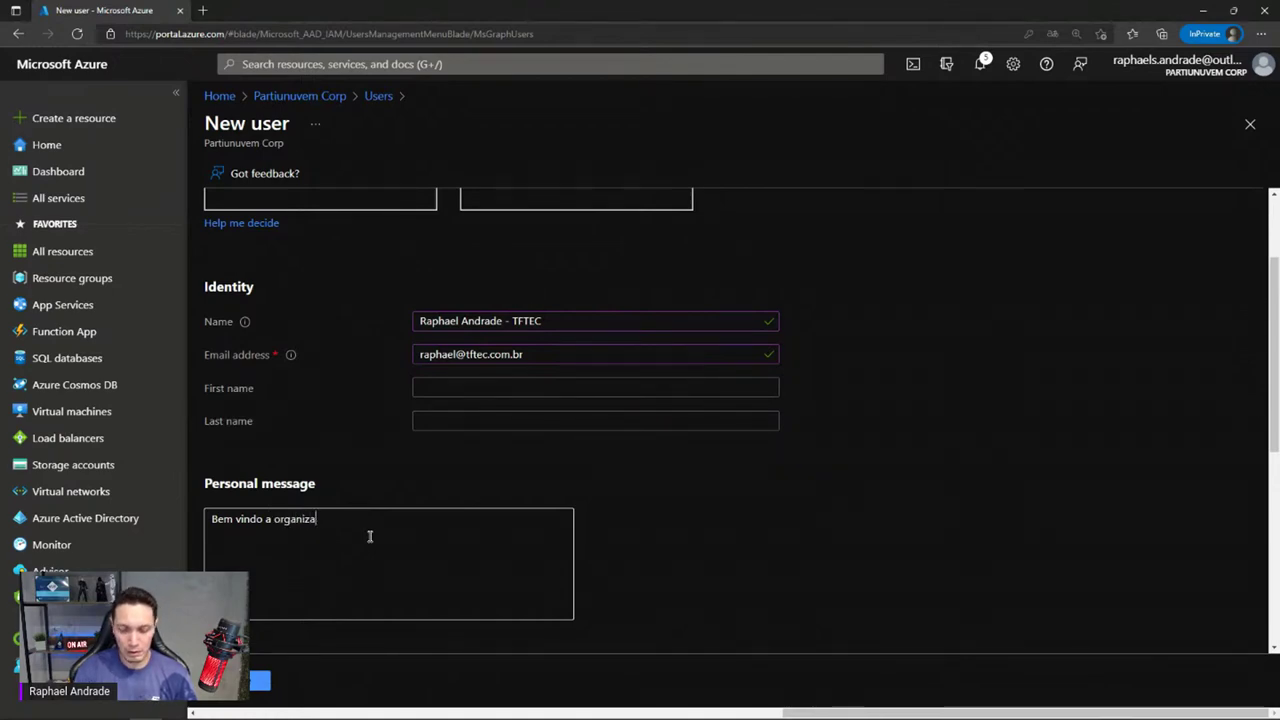
text(ção partinuve)
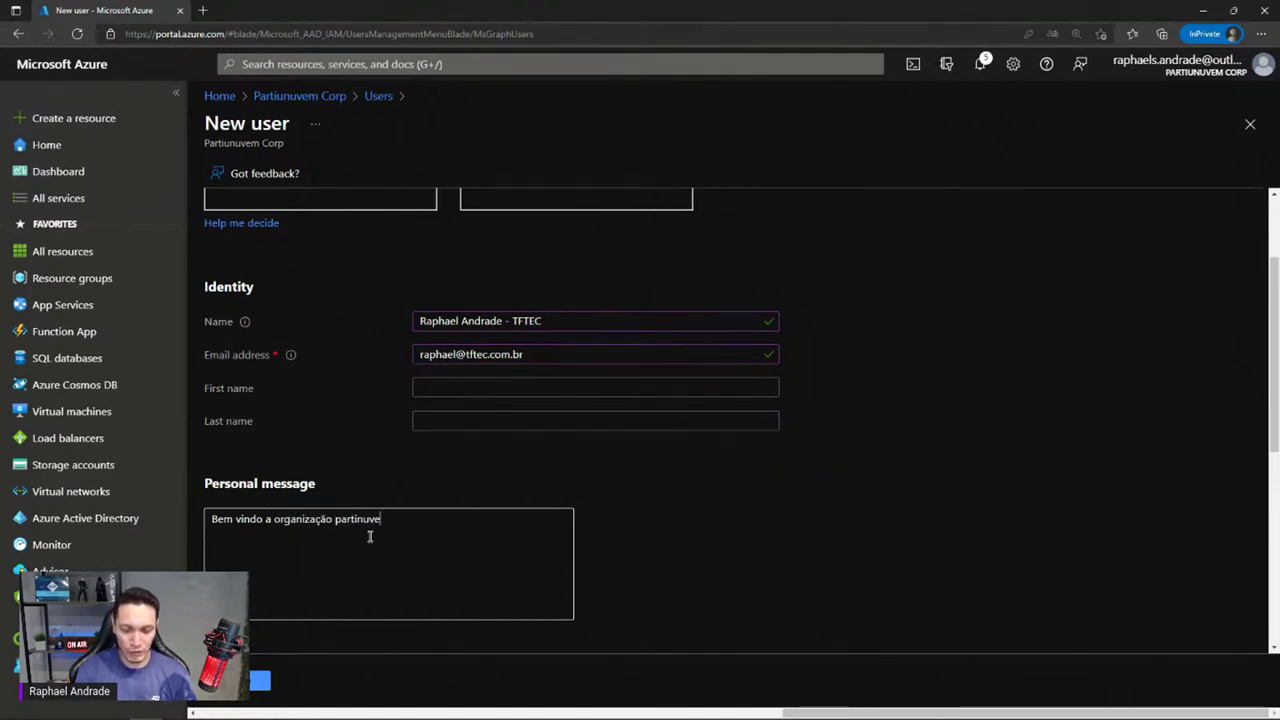
text(m)
scroll(380, 530, down, 2)
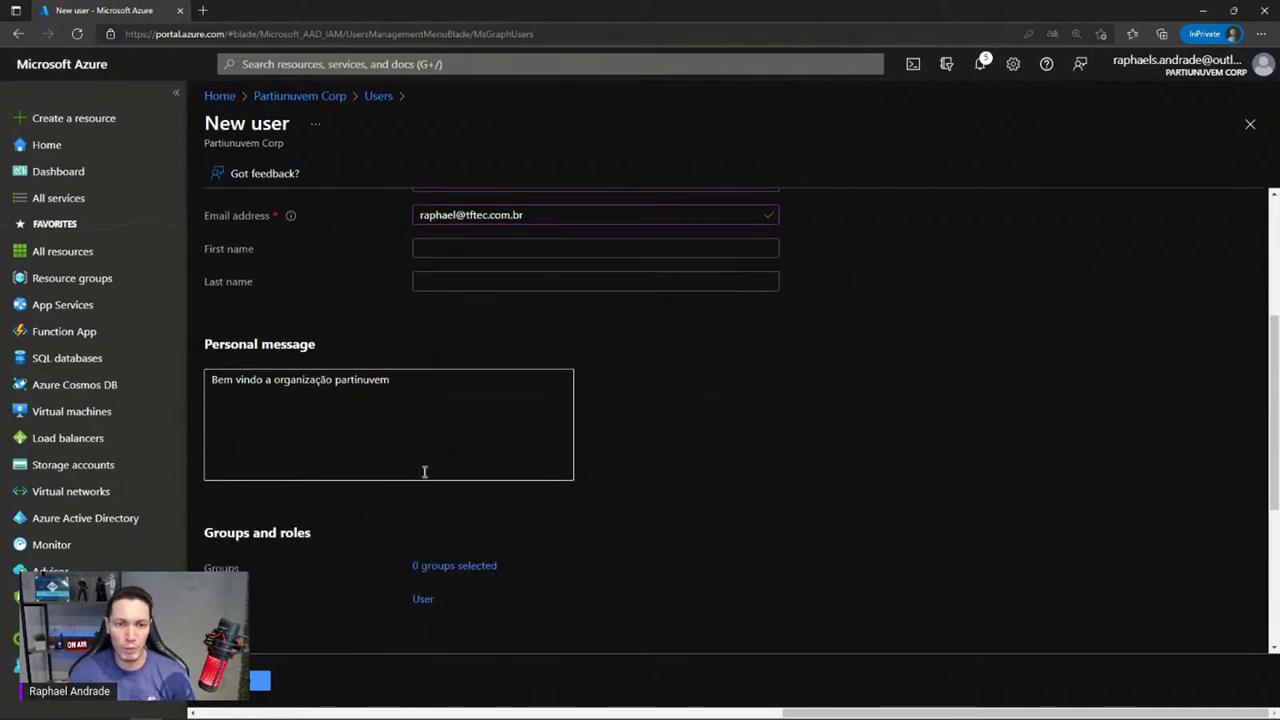
scroll(424, 471, down, 1)
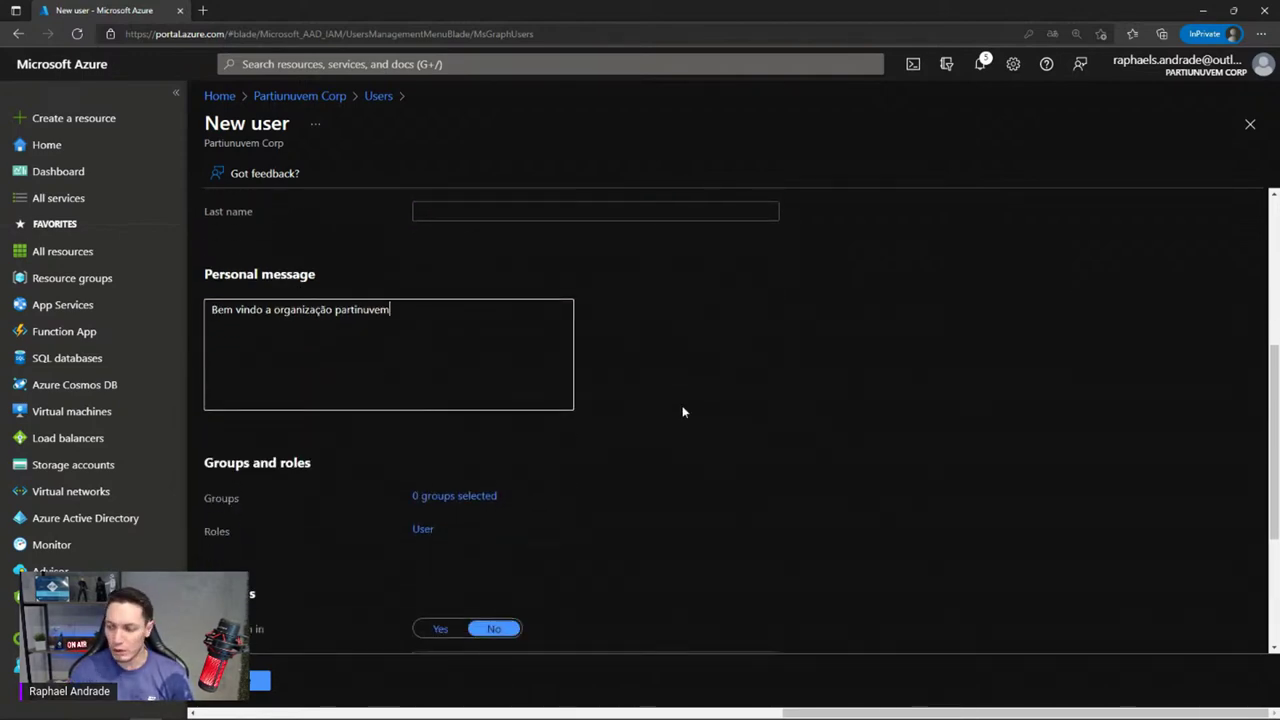
Search roles for 'reader' and assign the guest Global reader instead of User
click(424, 530)
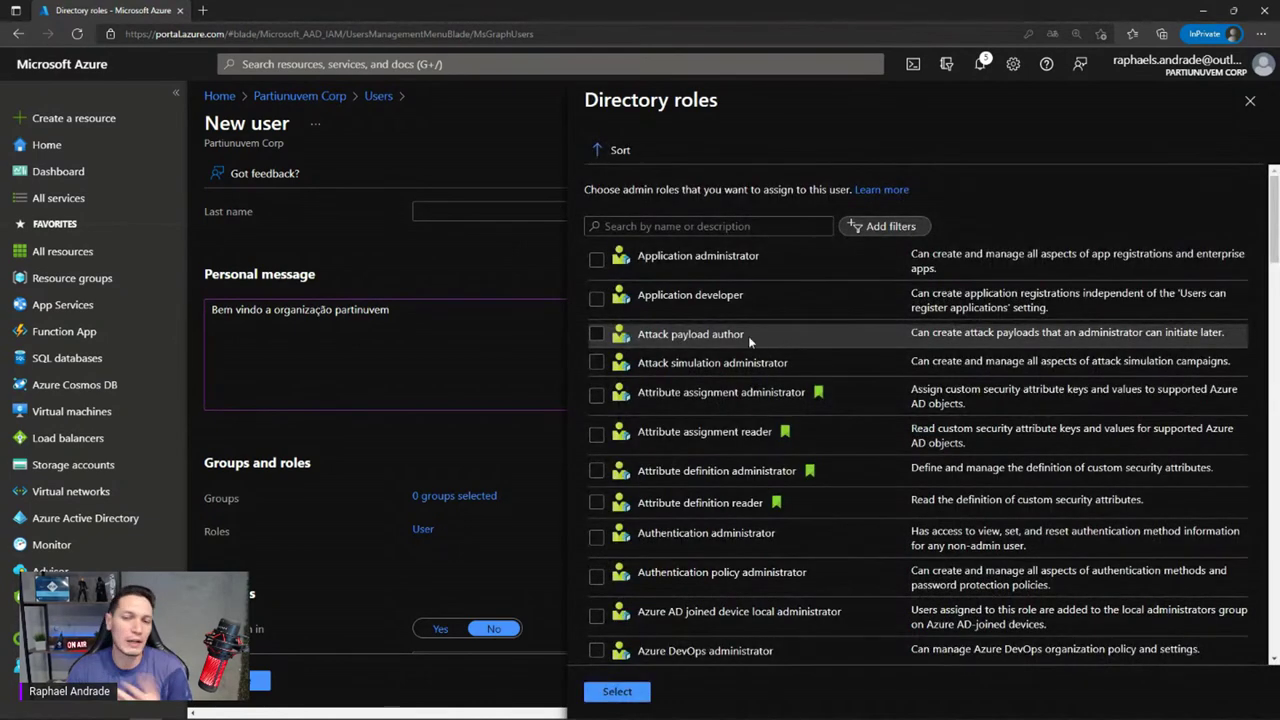
click(649, 228)
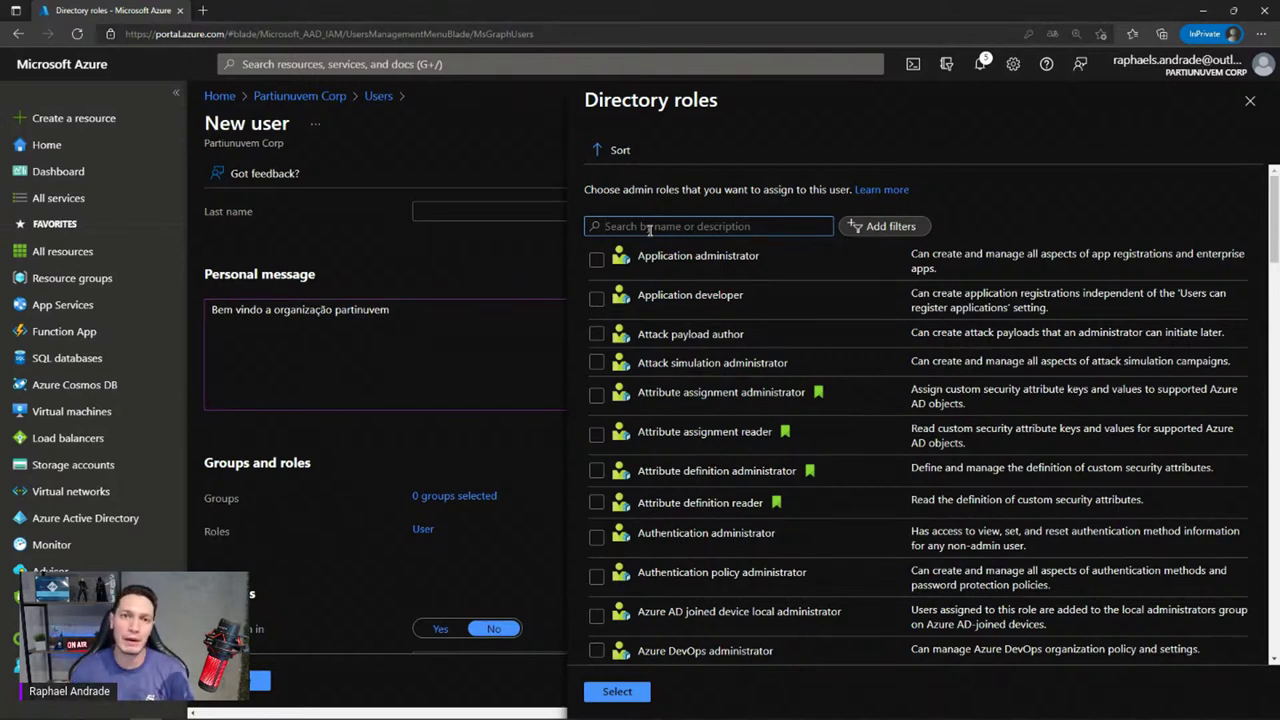
text(reader)
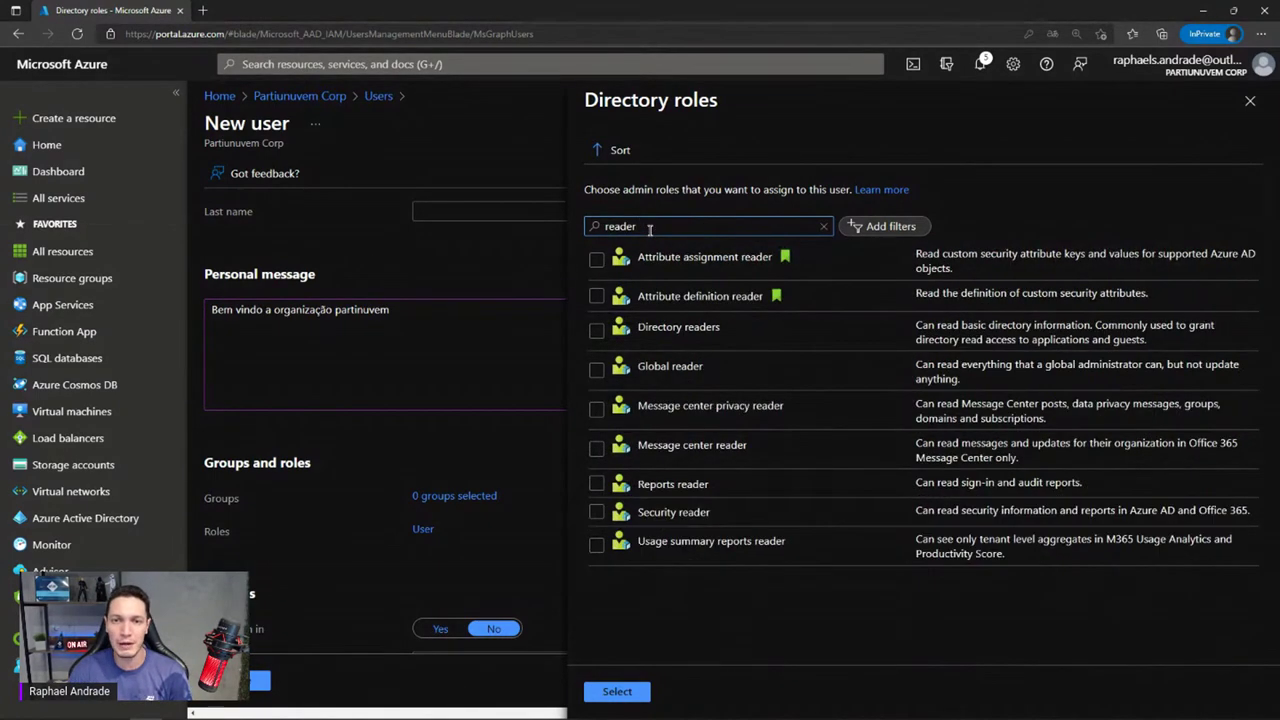
click(596, 369)
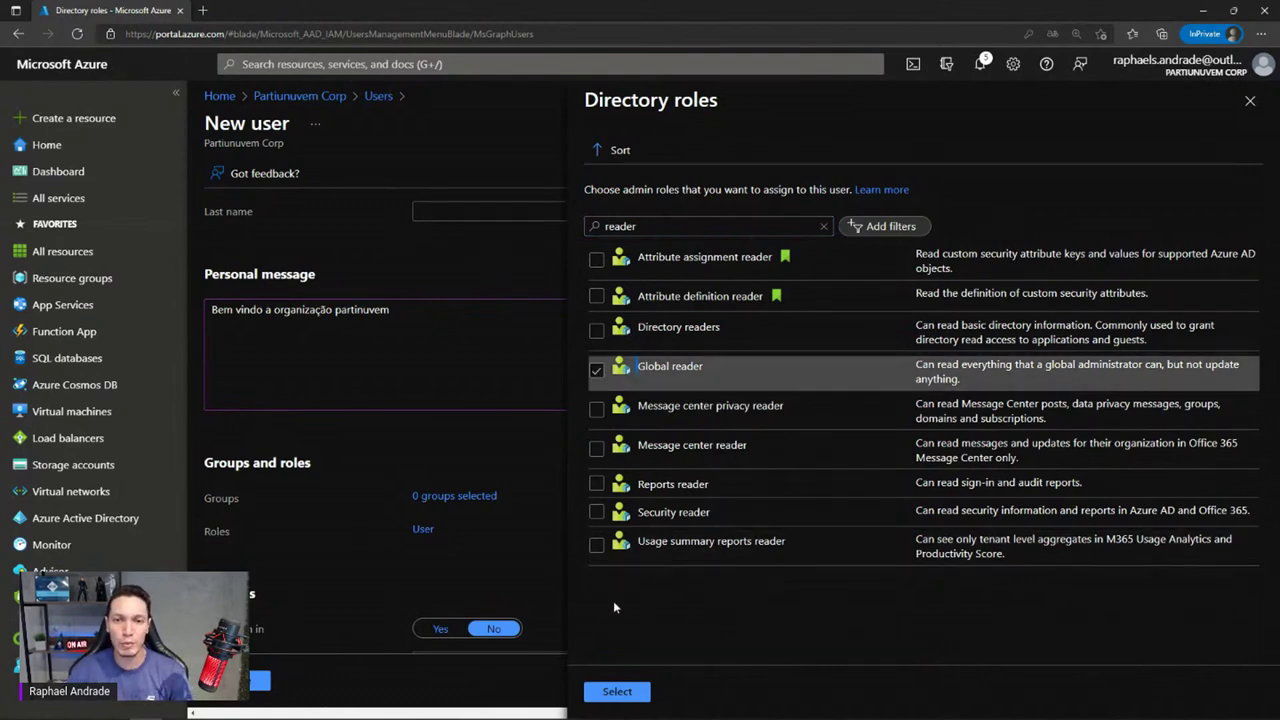
click(617, 691)
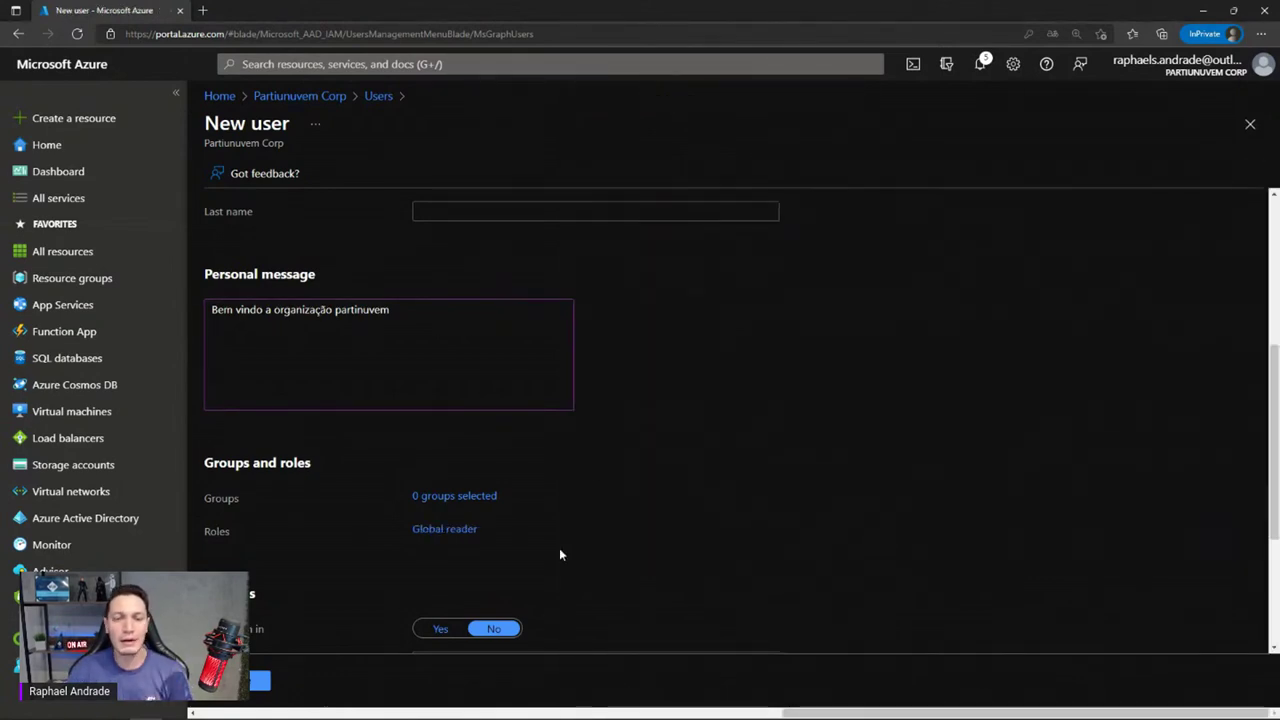
Set the guest's usage location to Brazil
scroll(591, 465, down, 2)
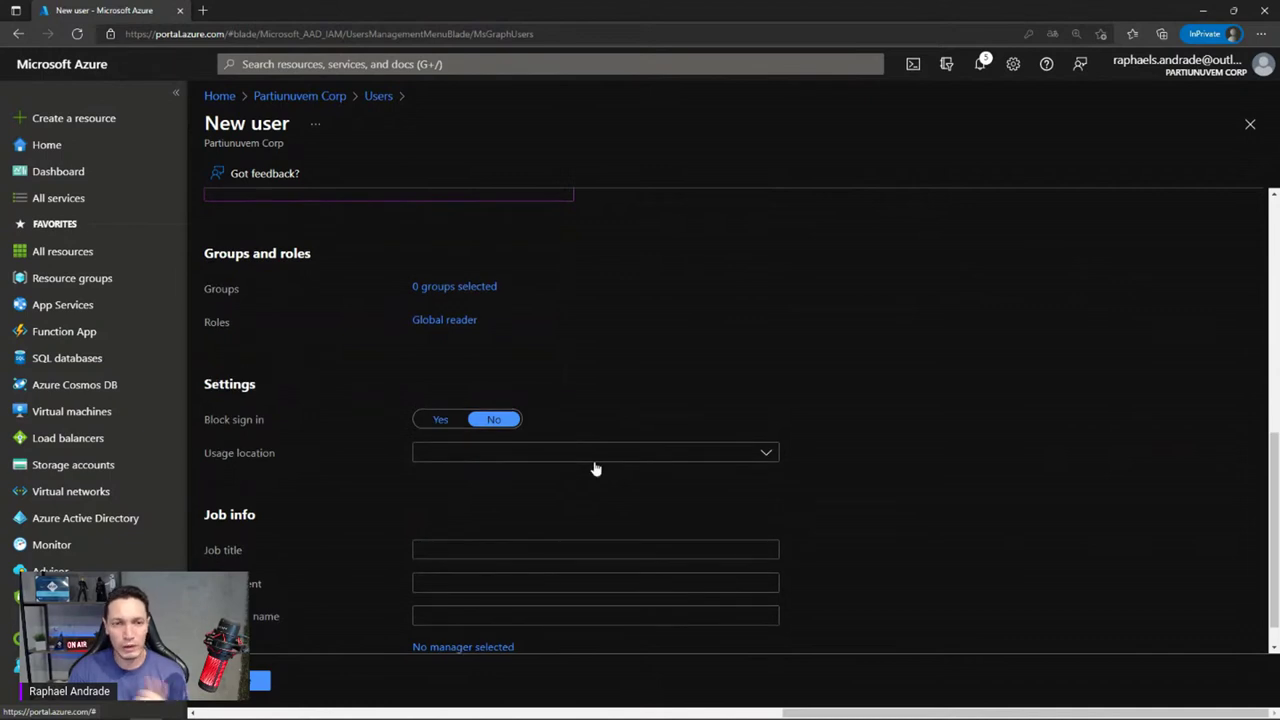
click(541, 458)
text(br)
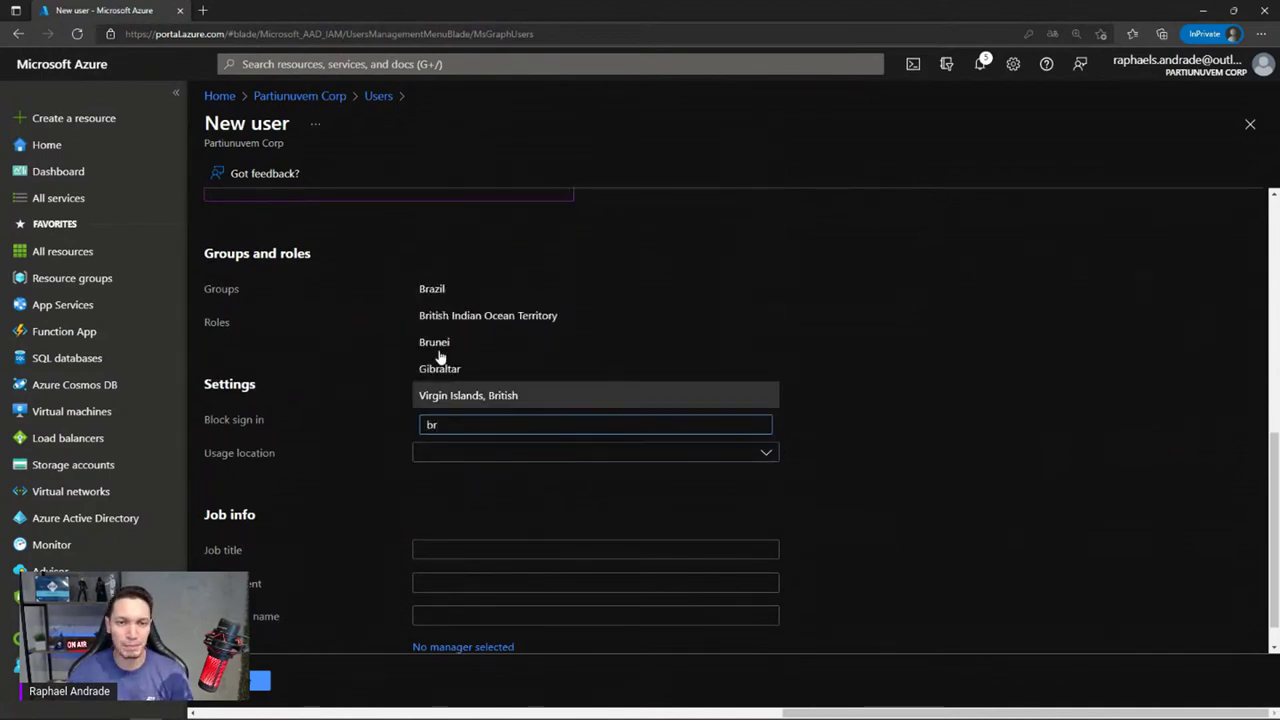
click(505, 290)
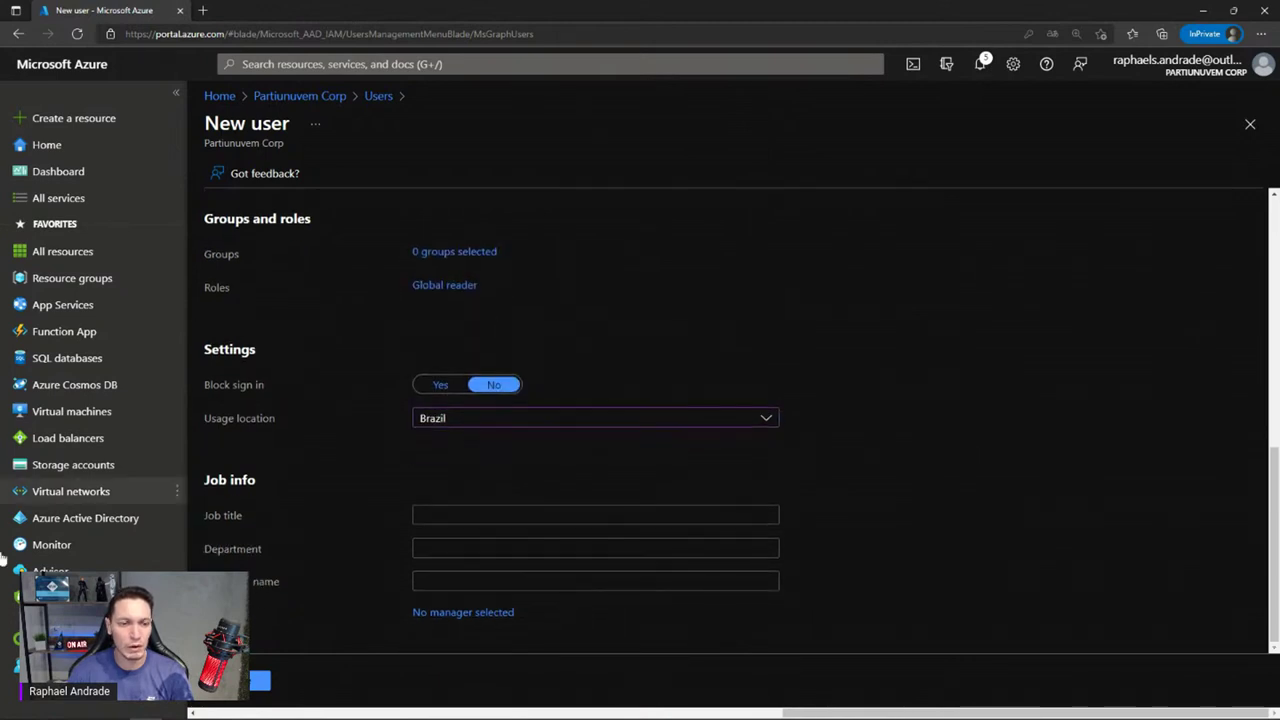
Send the guest invitation, bringing the directory to 10 users
click(428, 520)
click(436, 546)
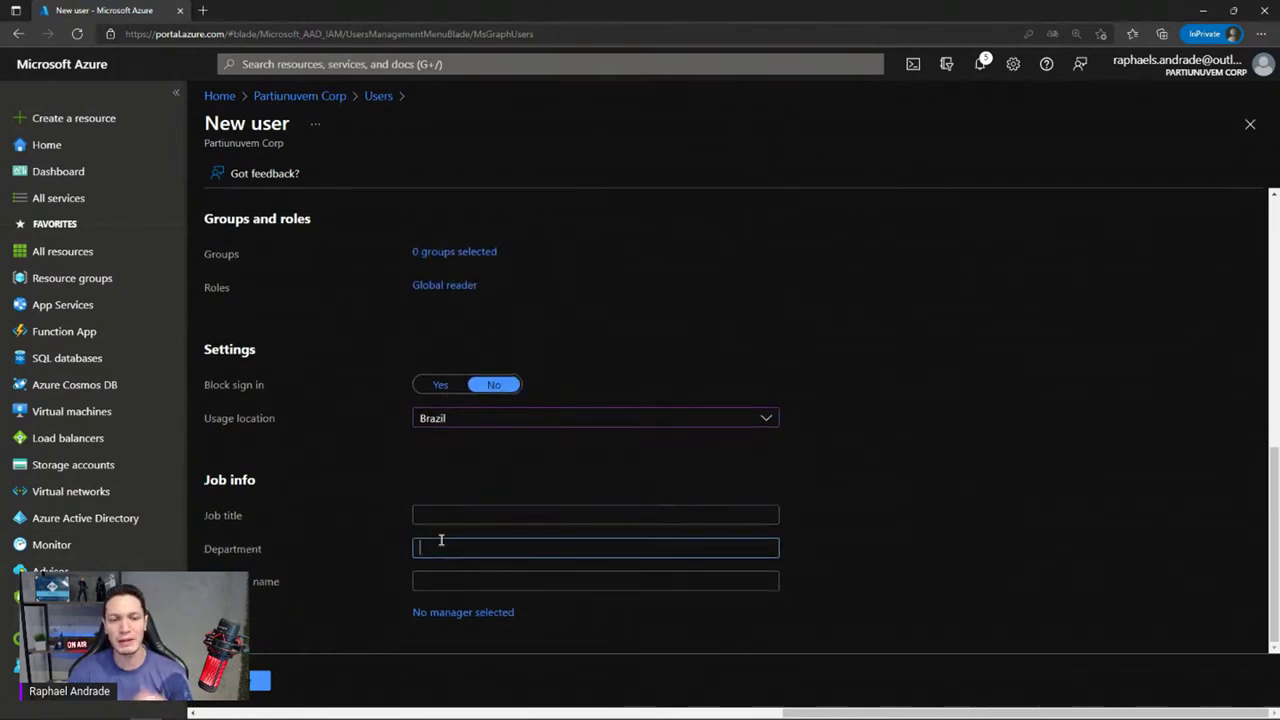
click(434, 578)
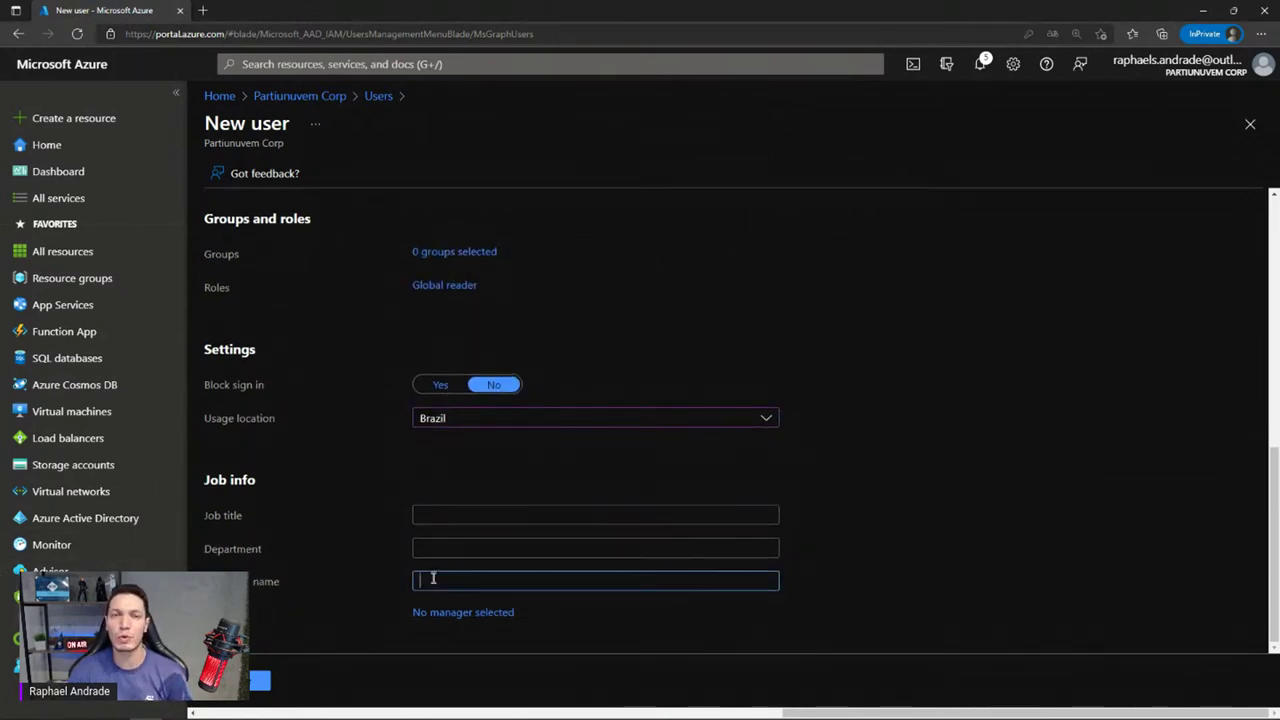
click(474, 515)
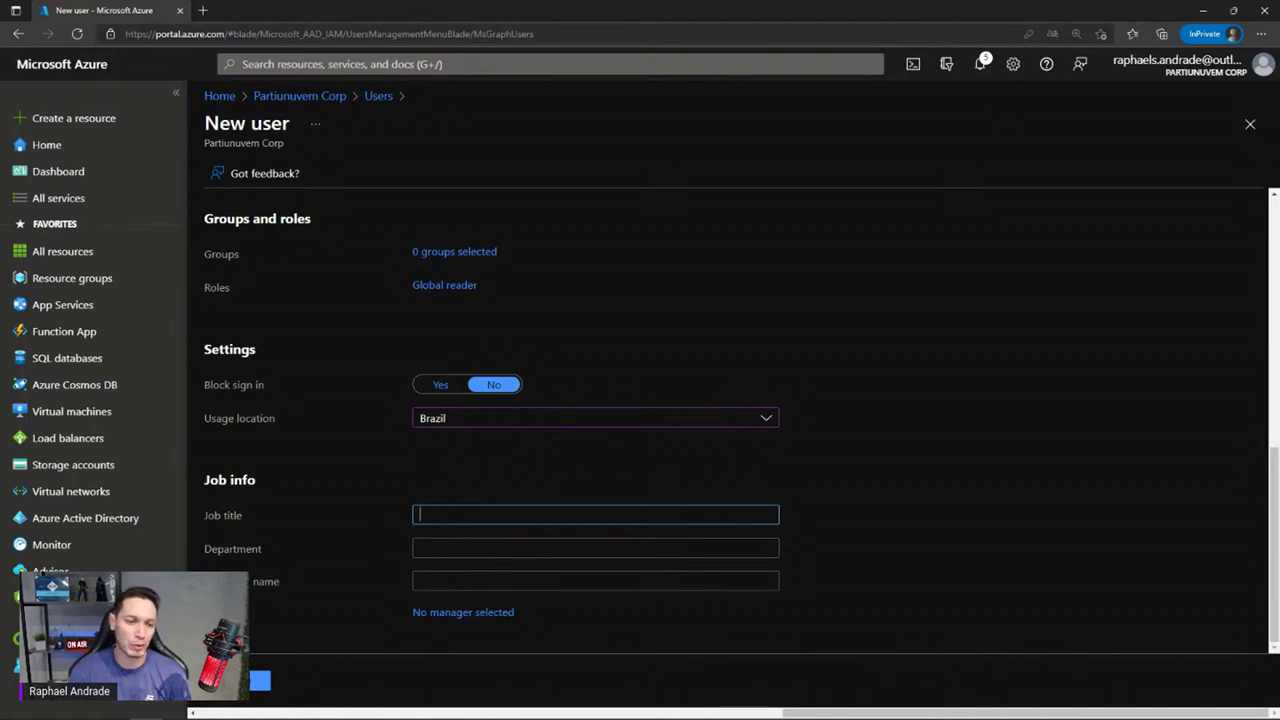
click(264, 680)
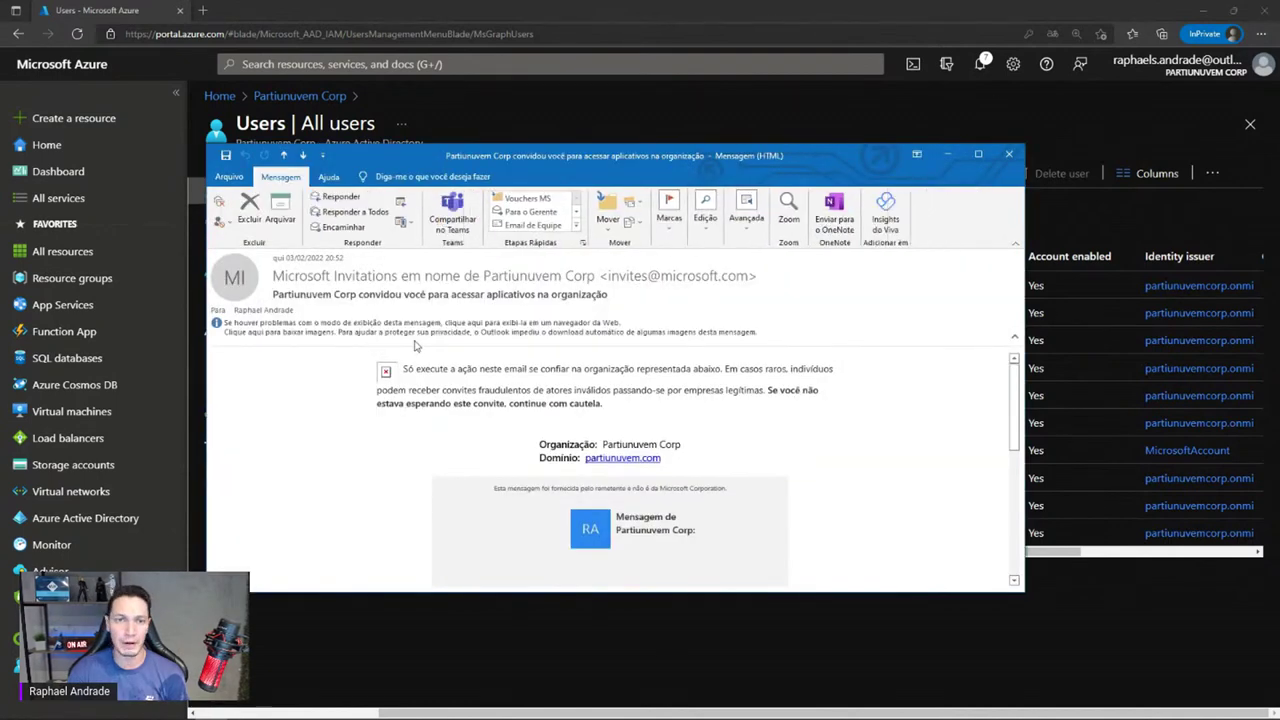
Load images, maximize the Partiunuvem Corp invitation email, and accept the invitation
click(434, 333)
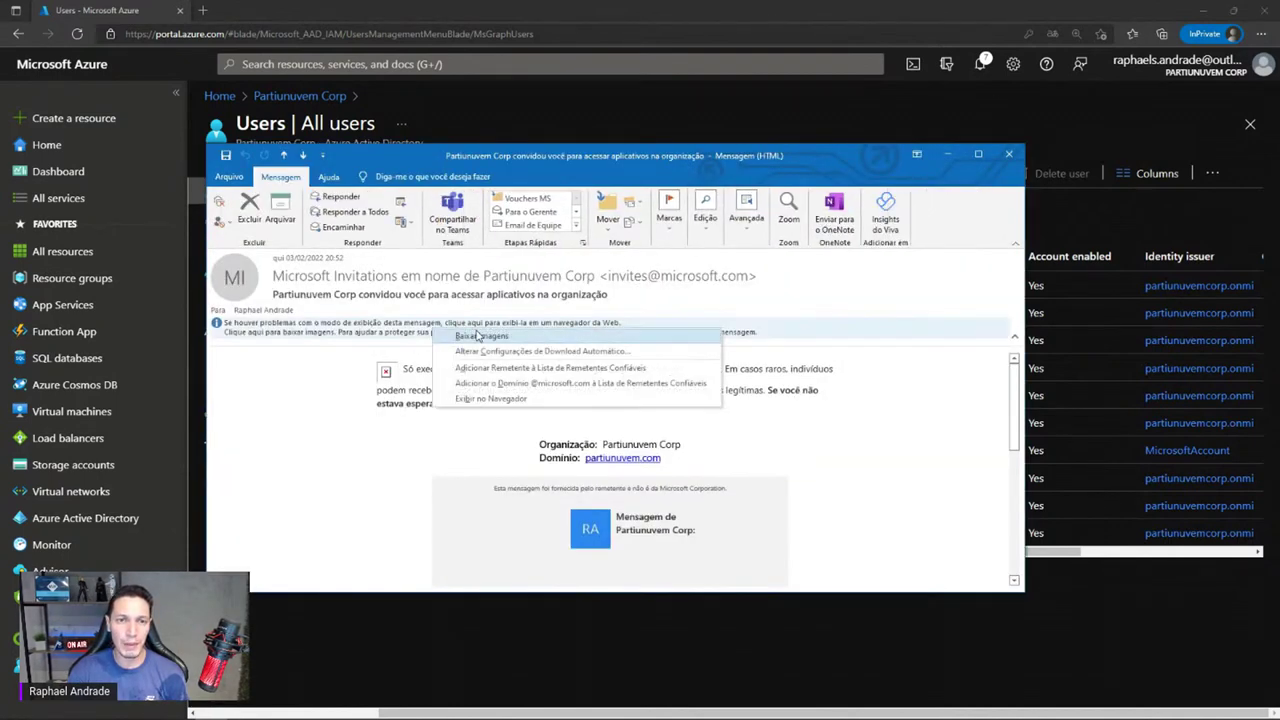
click(477, 336)
scroll(880, 354, down, 2)
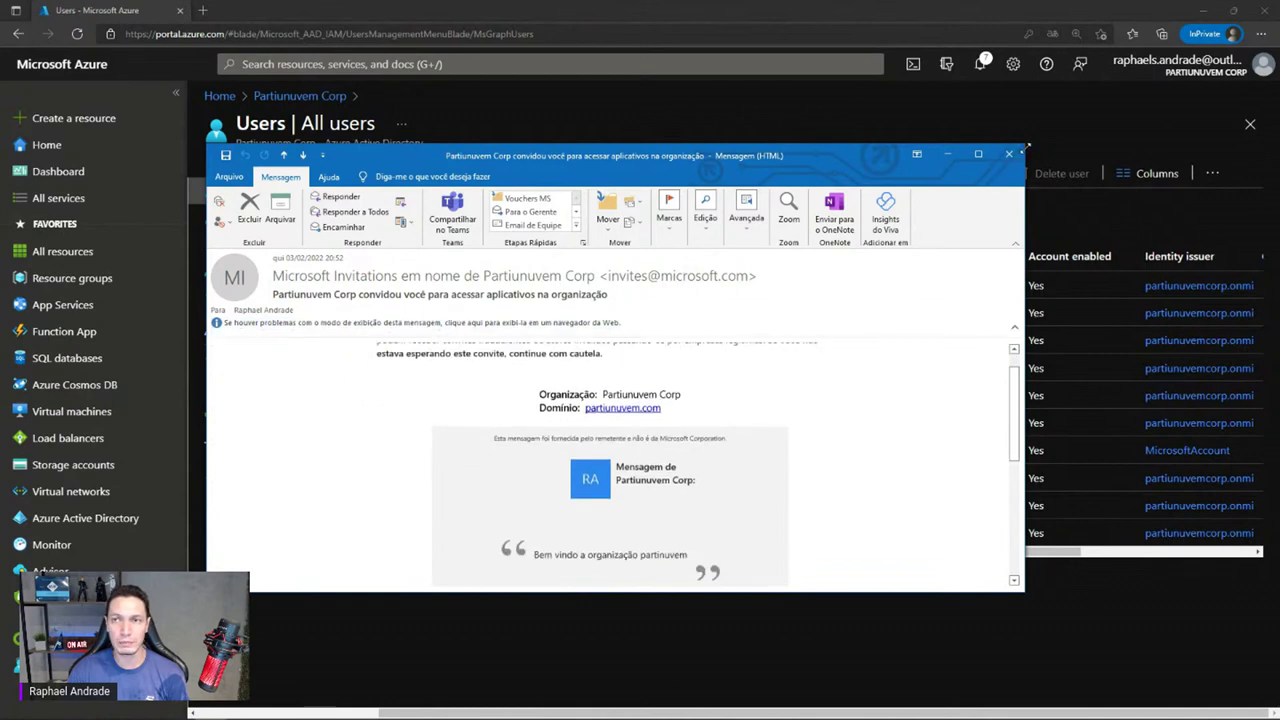
click(980, 153)
scroll(535, 223, up, 1)
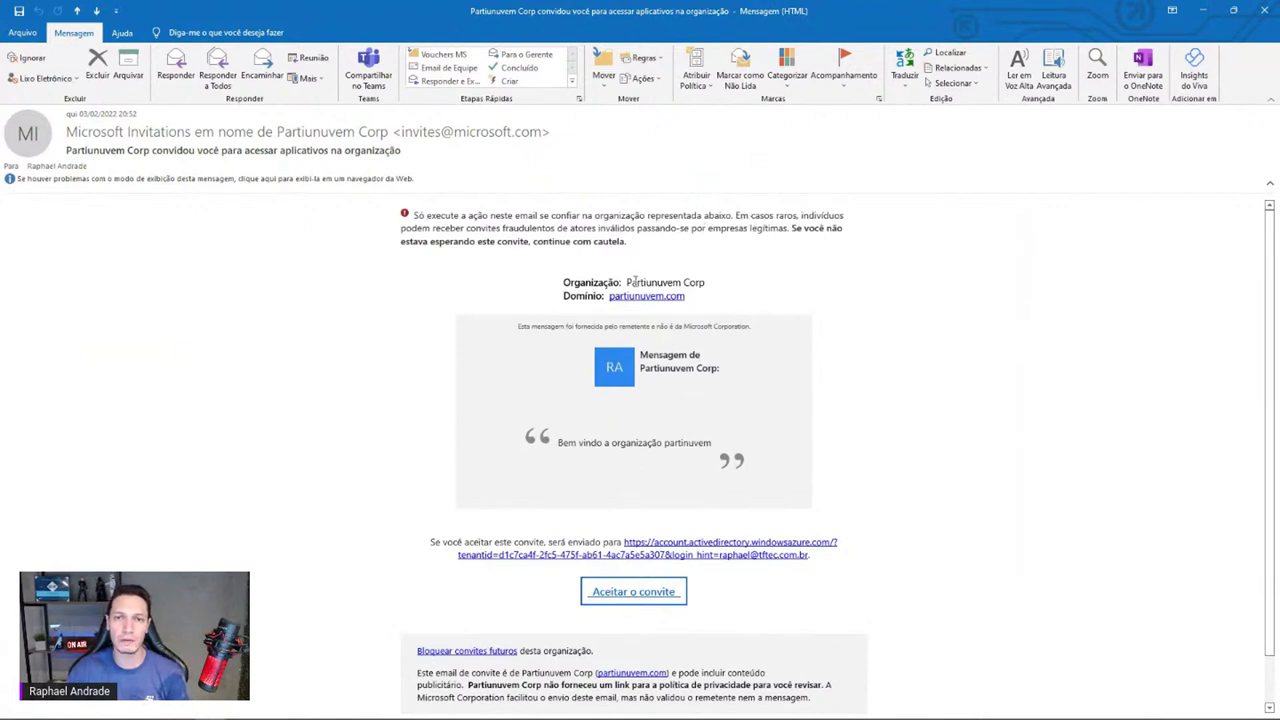
drag(634, 283, 786, 296)
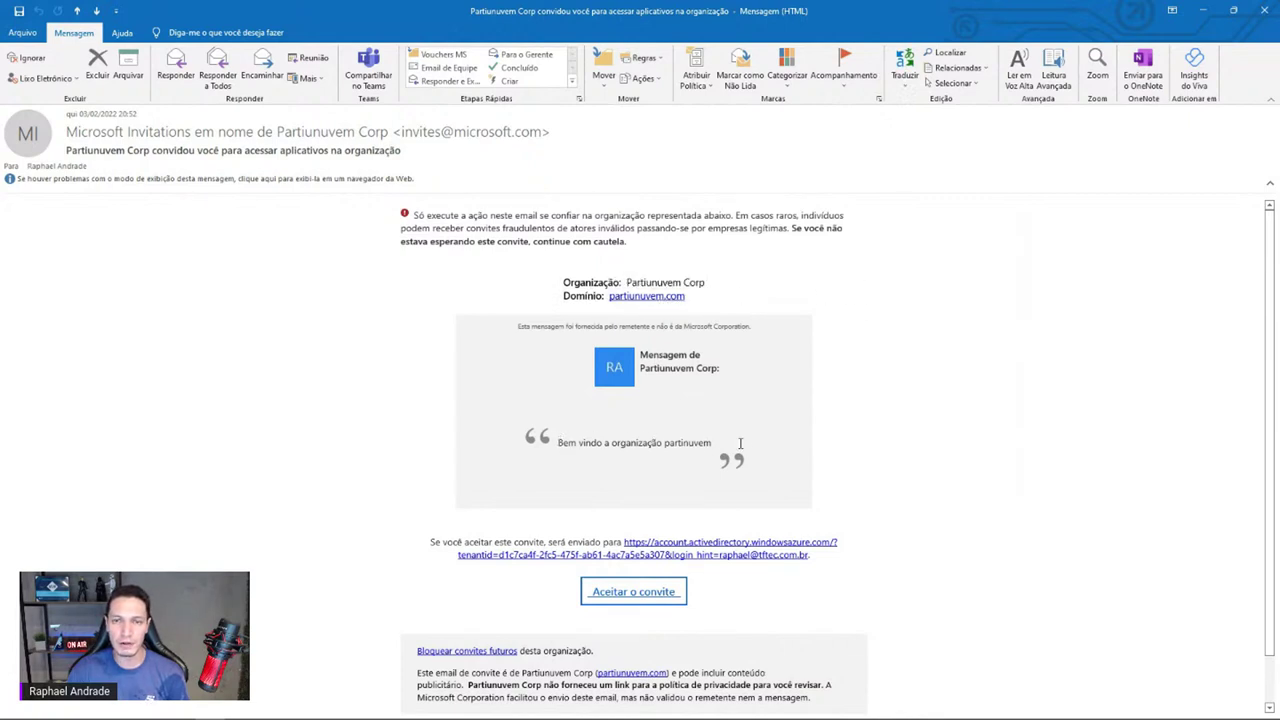
scroll(380, 406, down, 1)
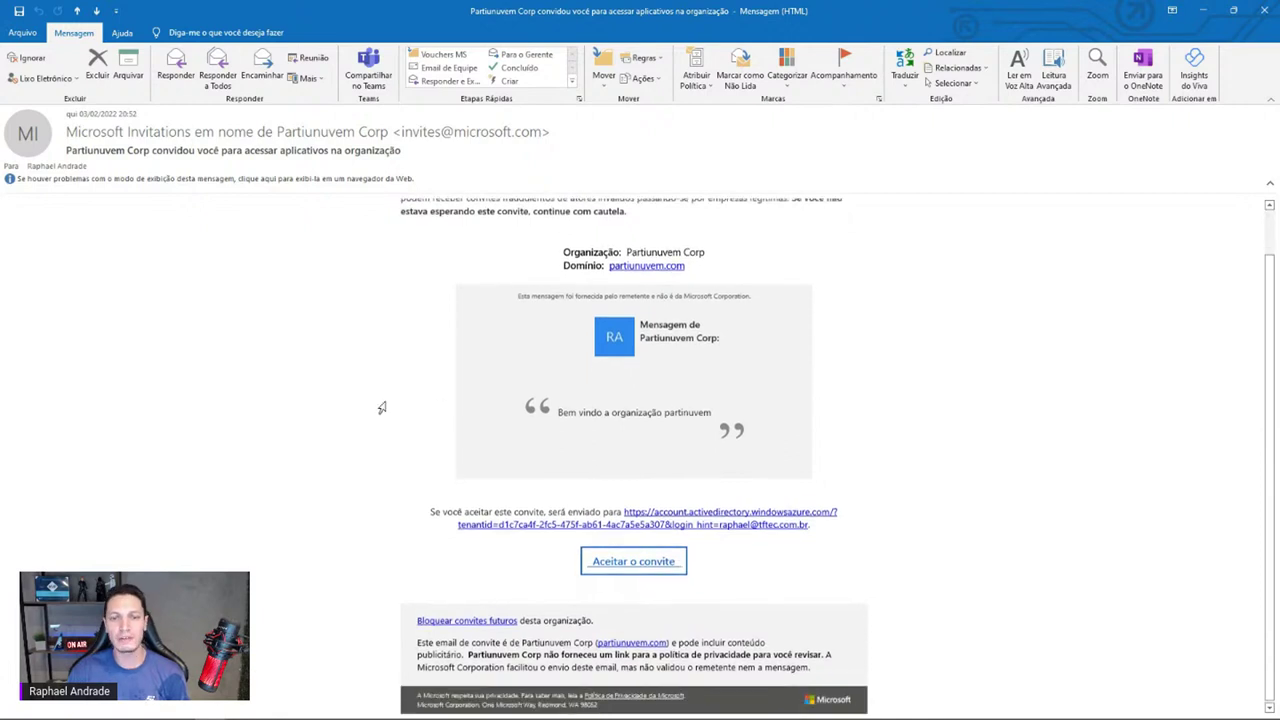
click(633, 541)
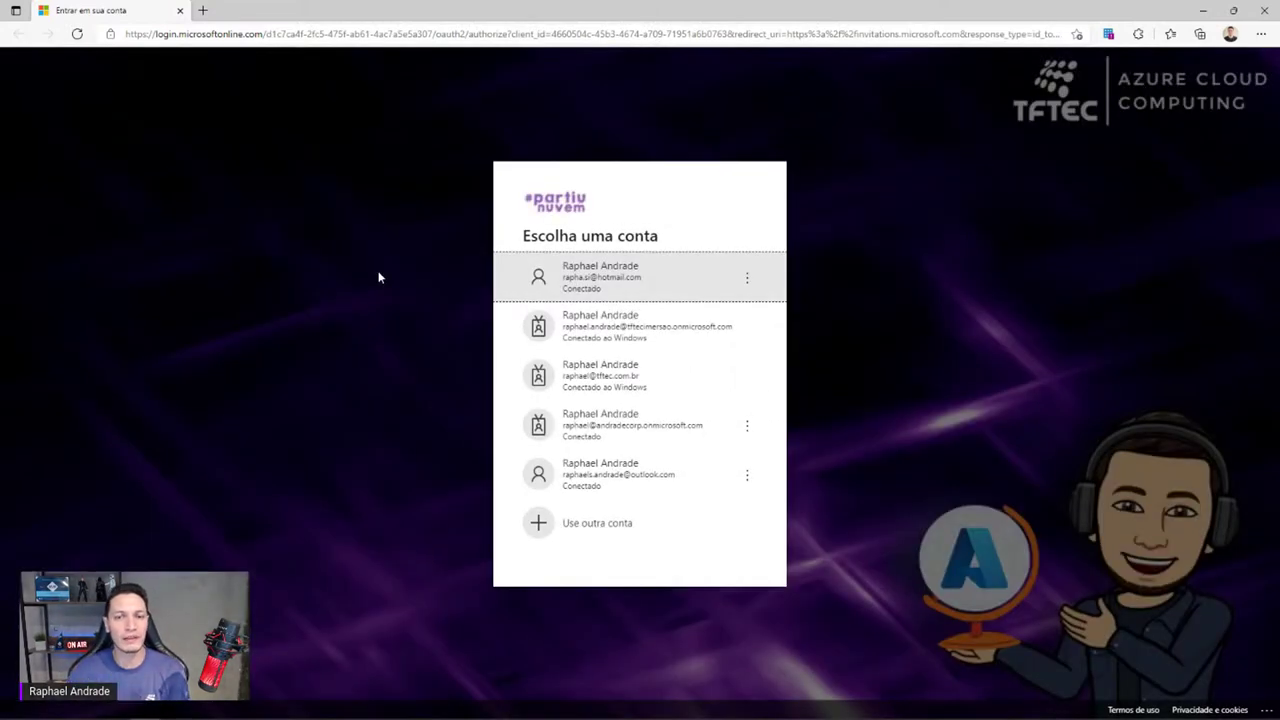
Sign in as the invited account and accept Partiunuvem Corp's sign-in and profile-reading permissions
click(590, 363)
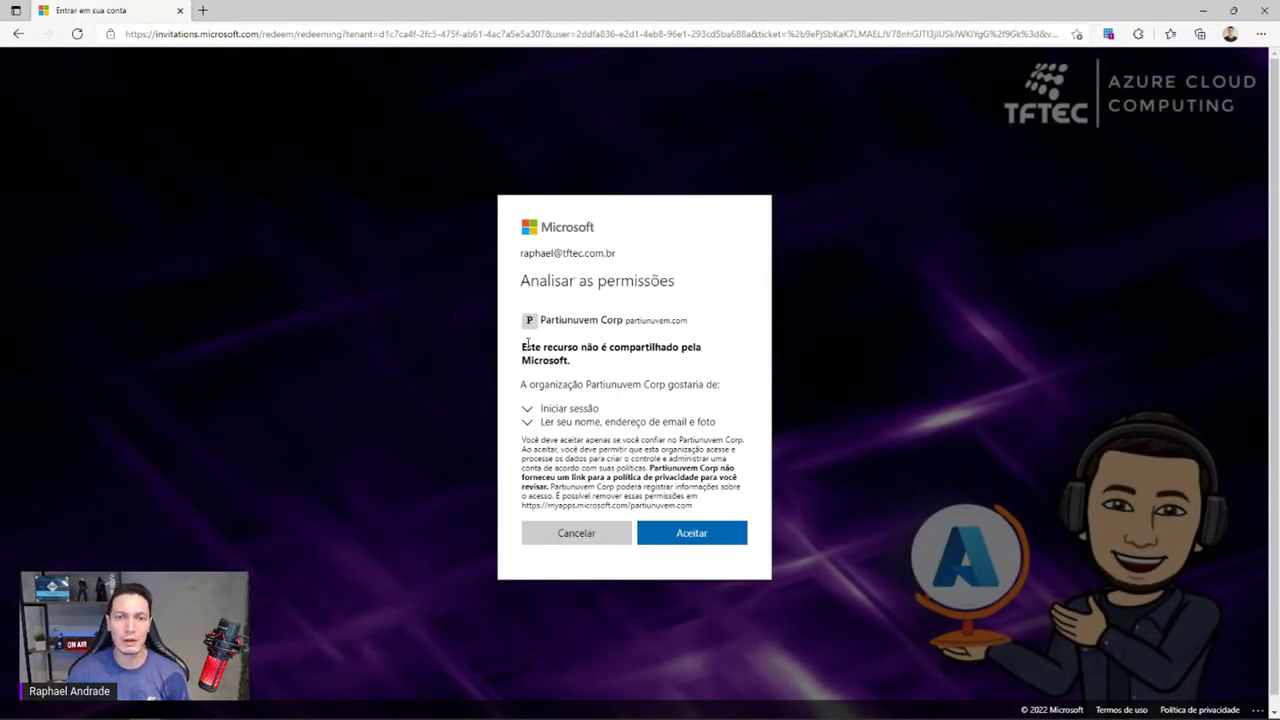
drag(524, 347, 599, 370)
click(589, 366)
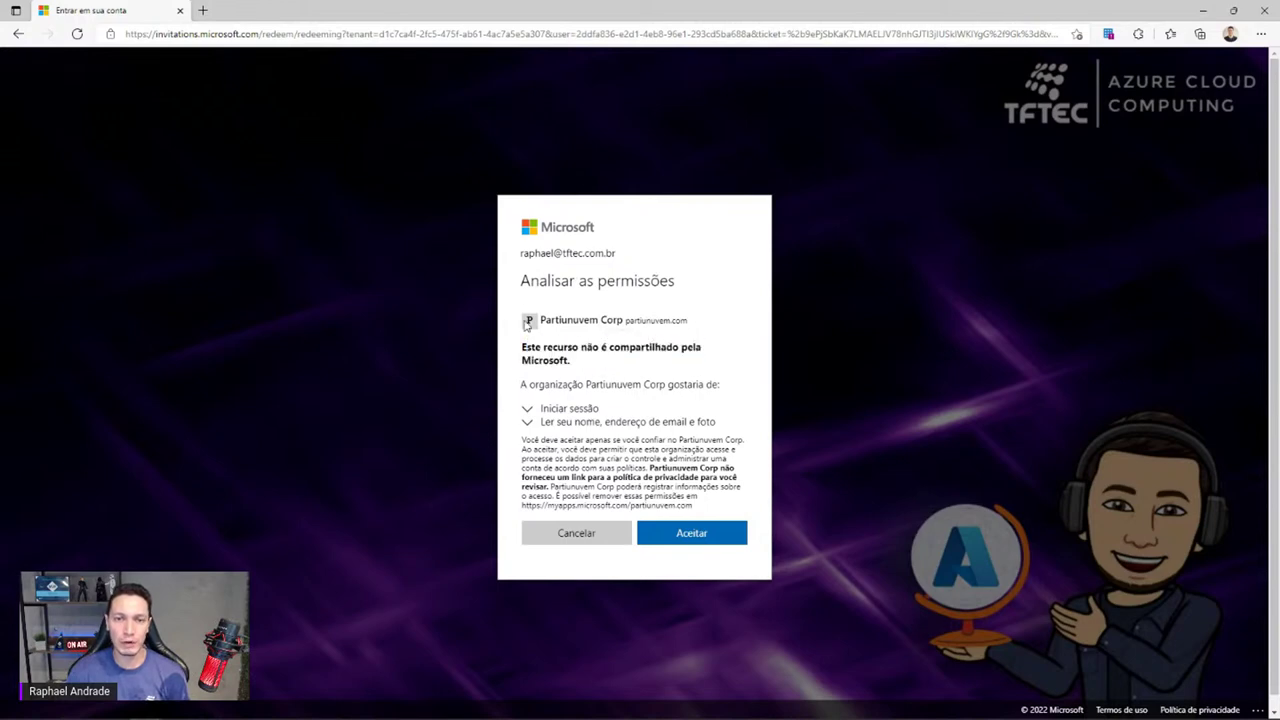
click(527, 408)
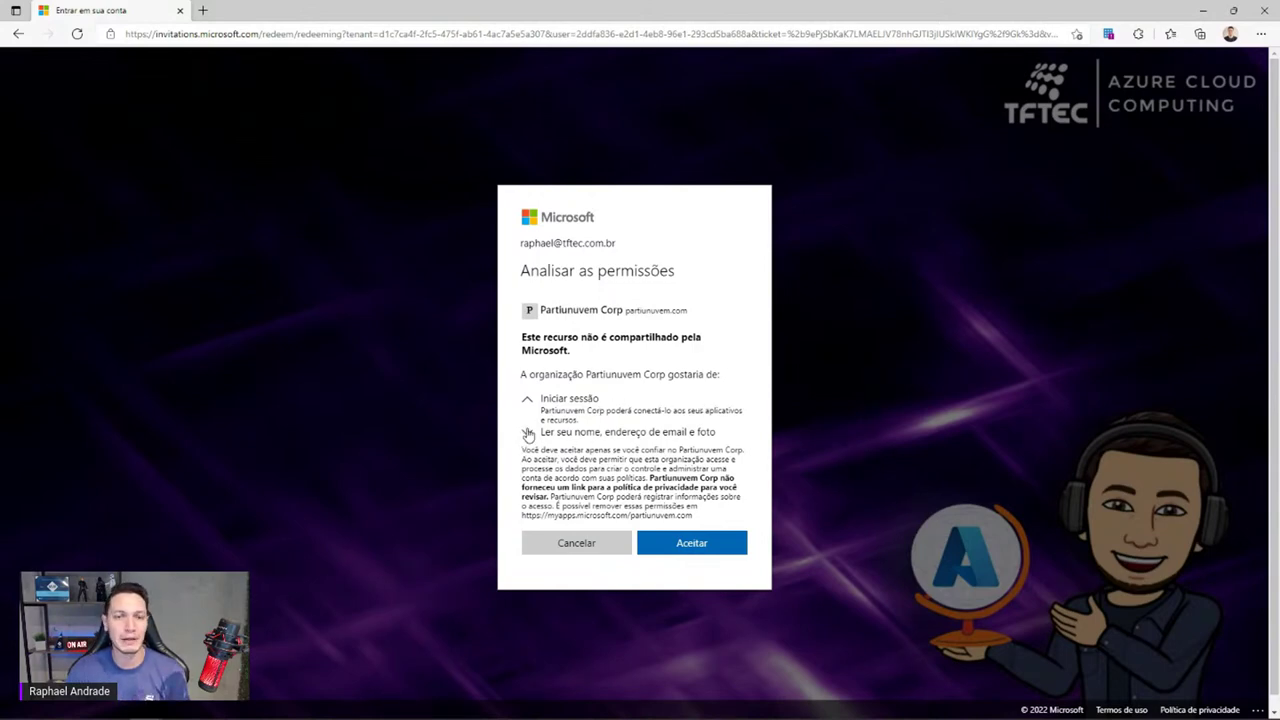
click(528, 433)
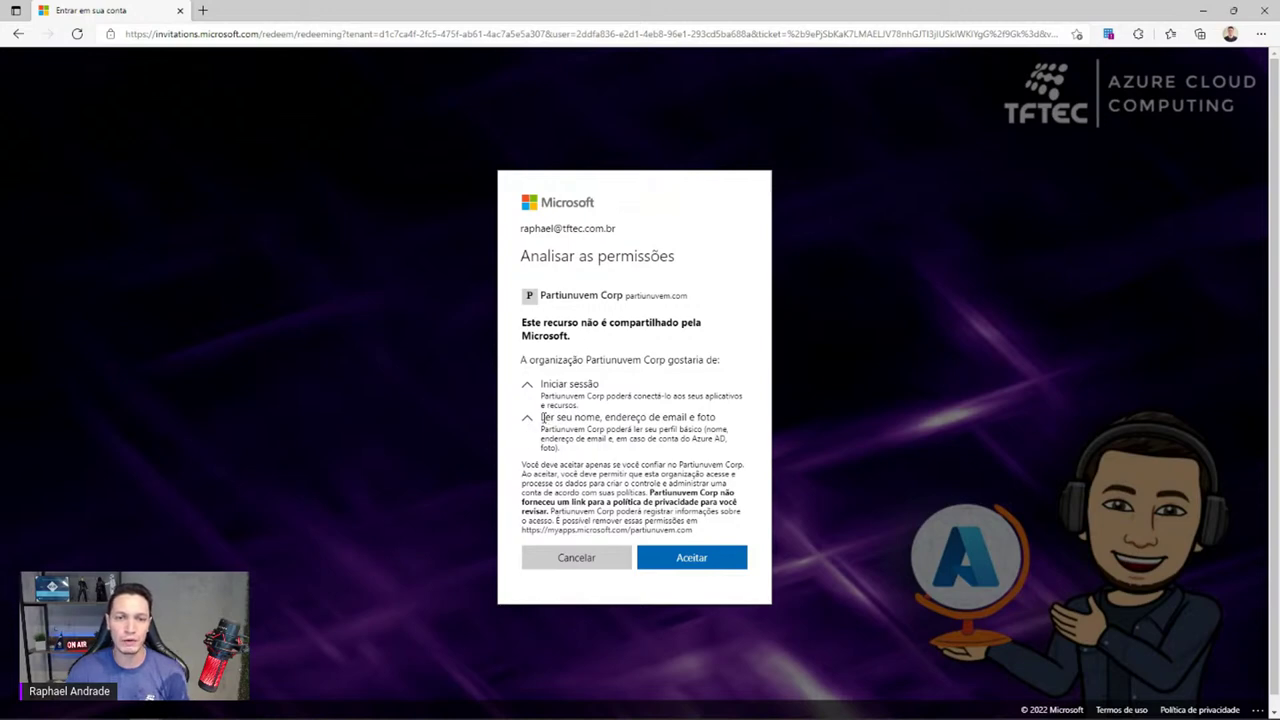
drag(543, 417, 727, 432)
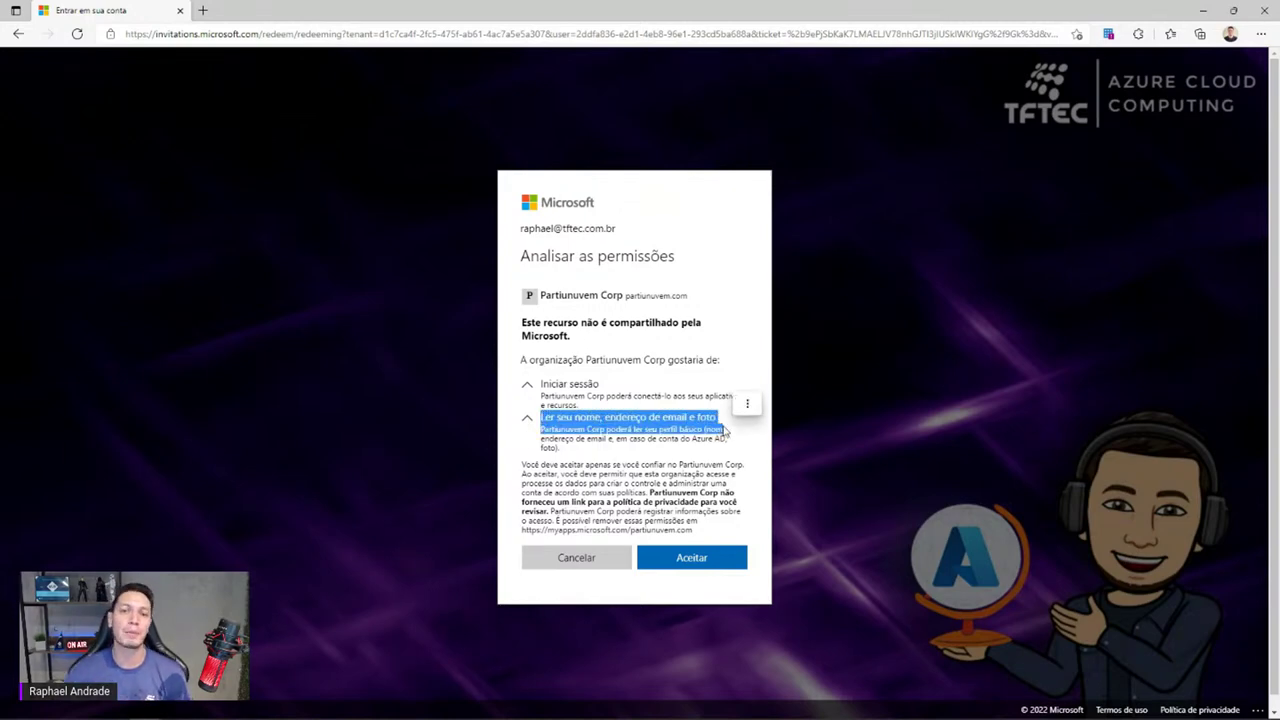
click(680, 558)
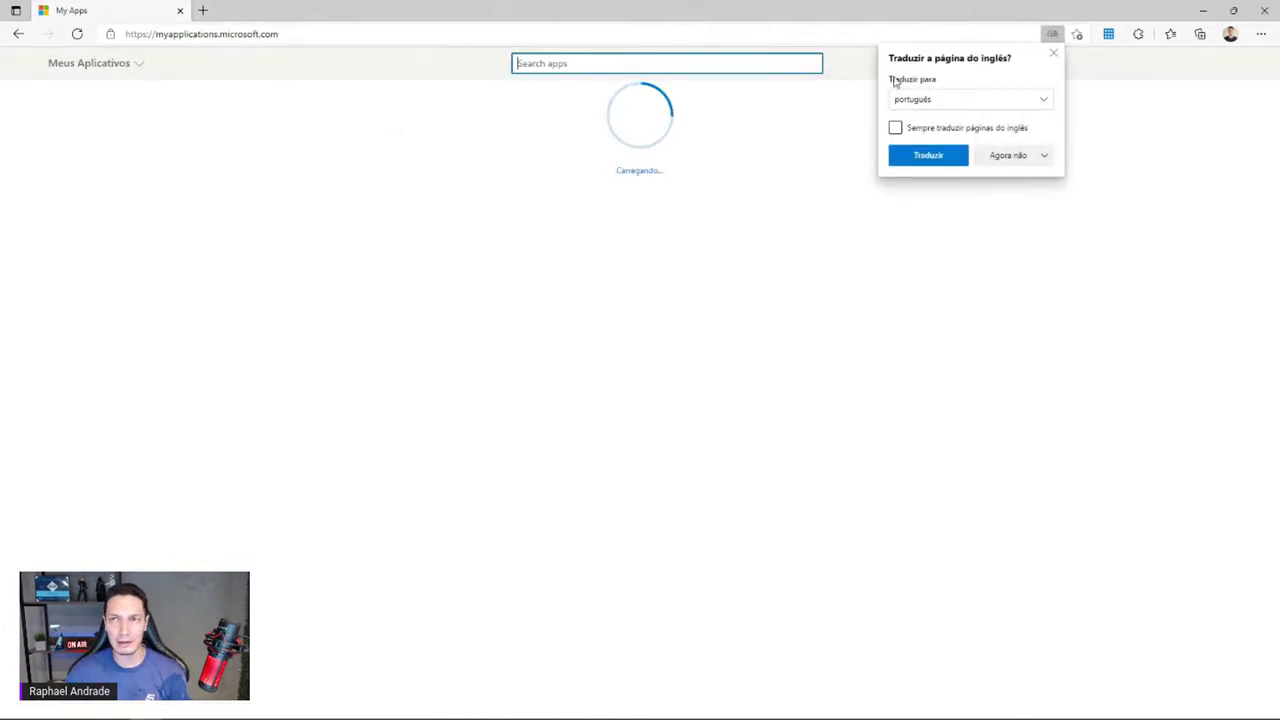
Dismiss the translation offer and minimize the browser and Outlook to return to the portal
click(1052, 57)
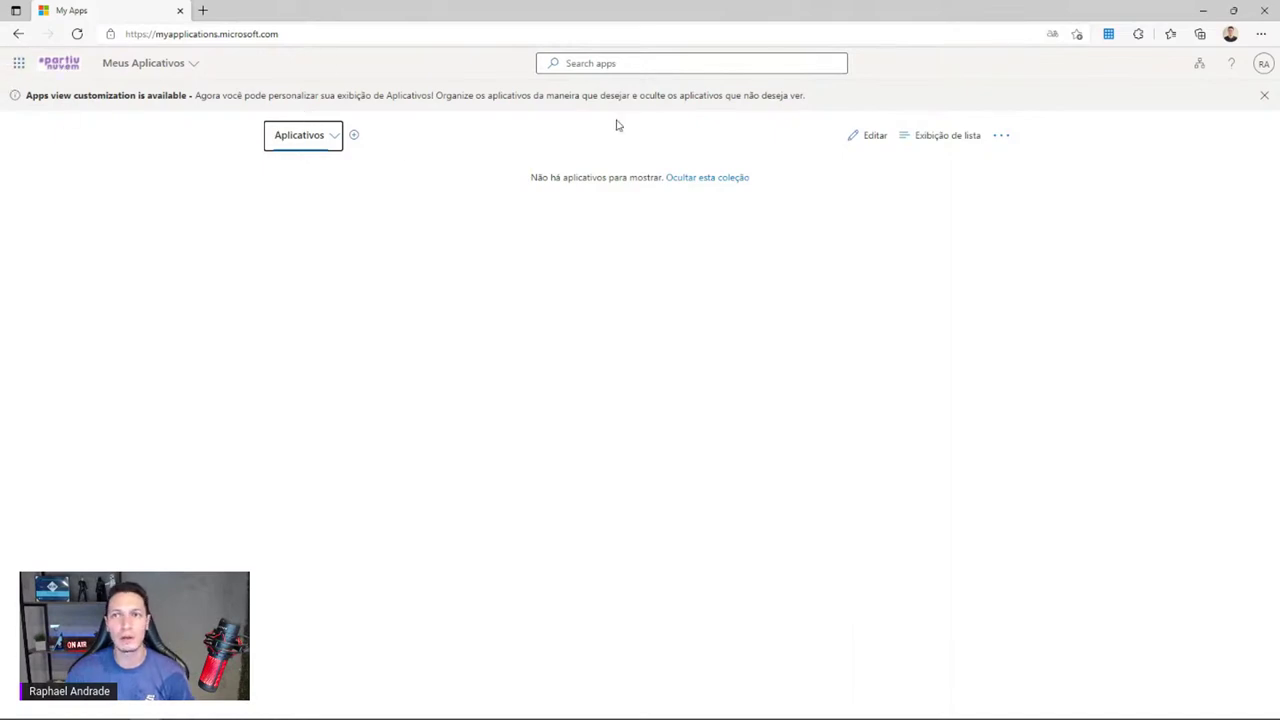
click(1202, 10)
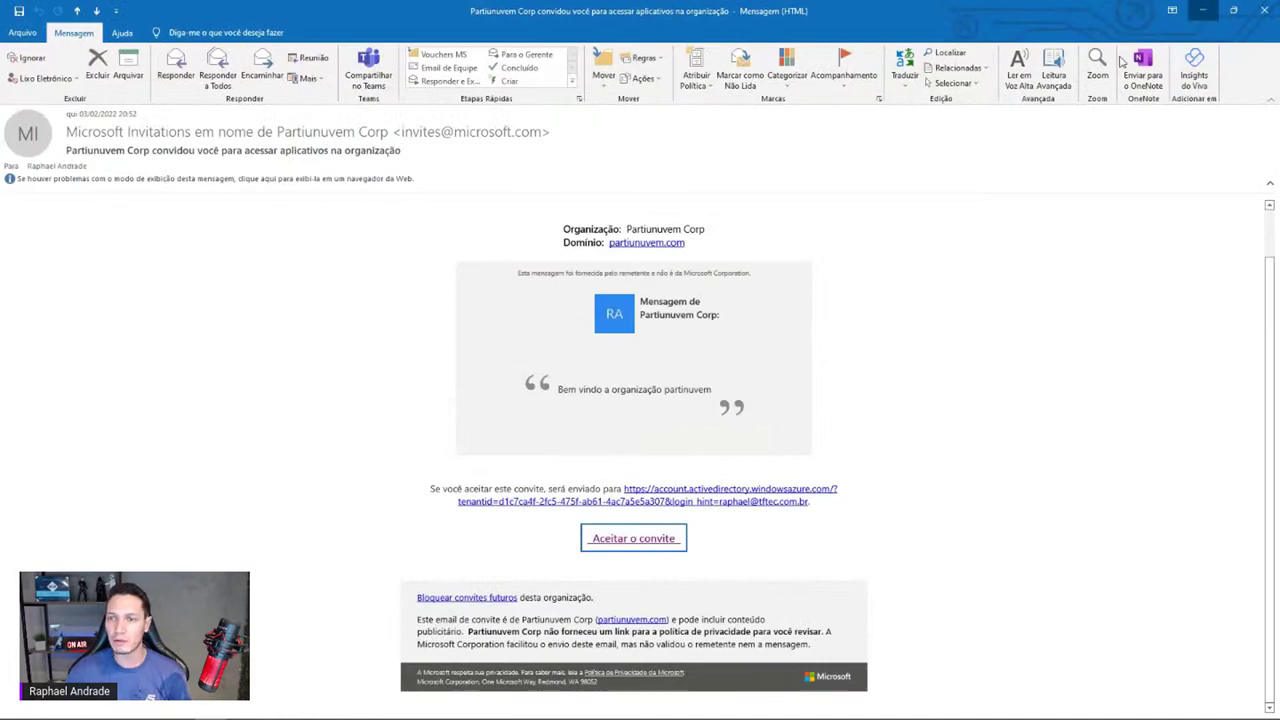
click(1202, 12)
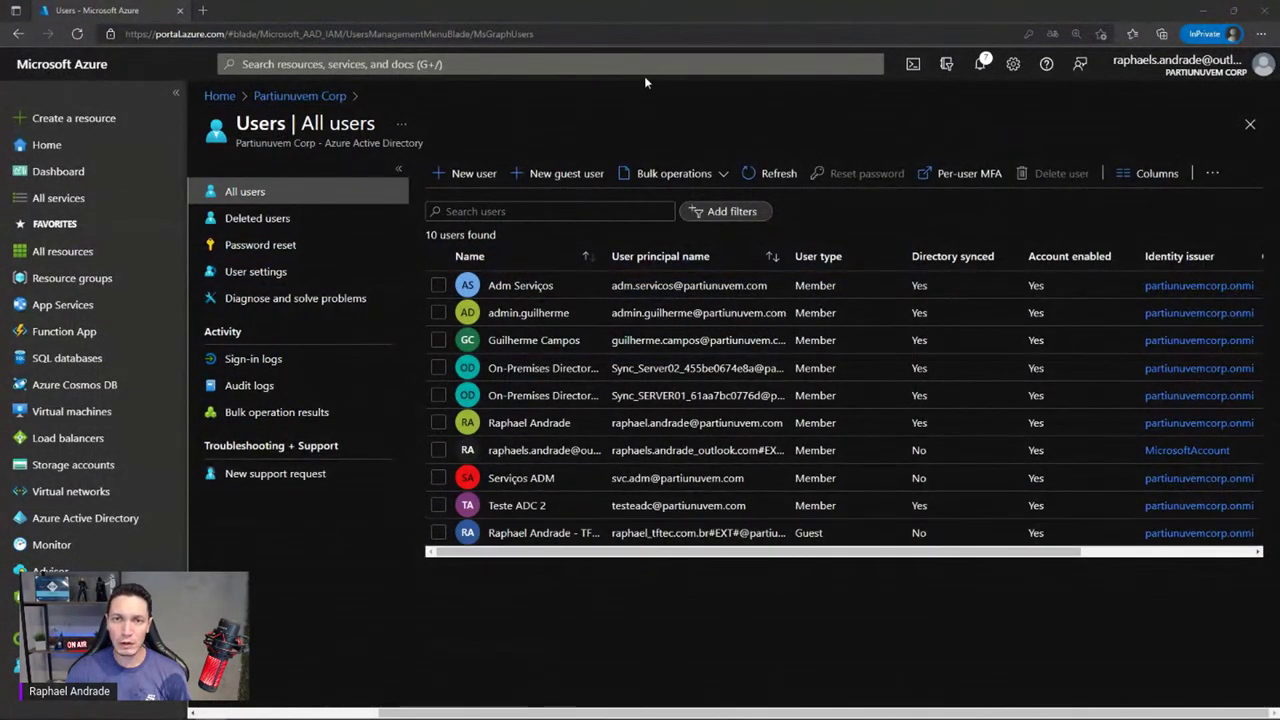
Refresh All users and check the guest's profile shows user type Guest, invitation accepted Yes
click(750, 173)
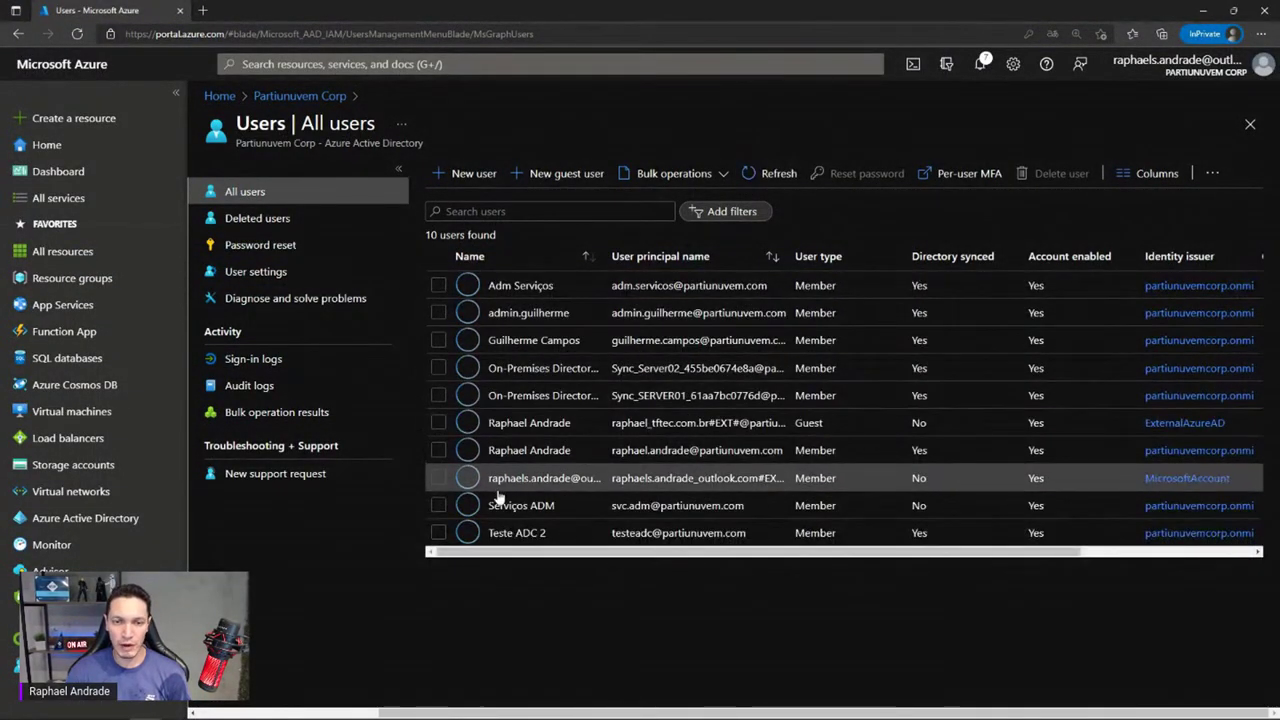
click(652, 422)
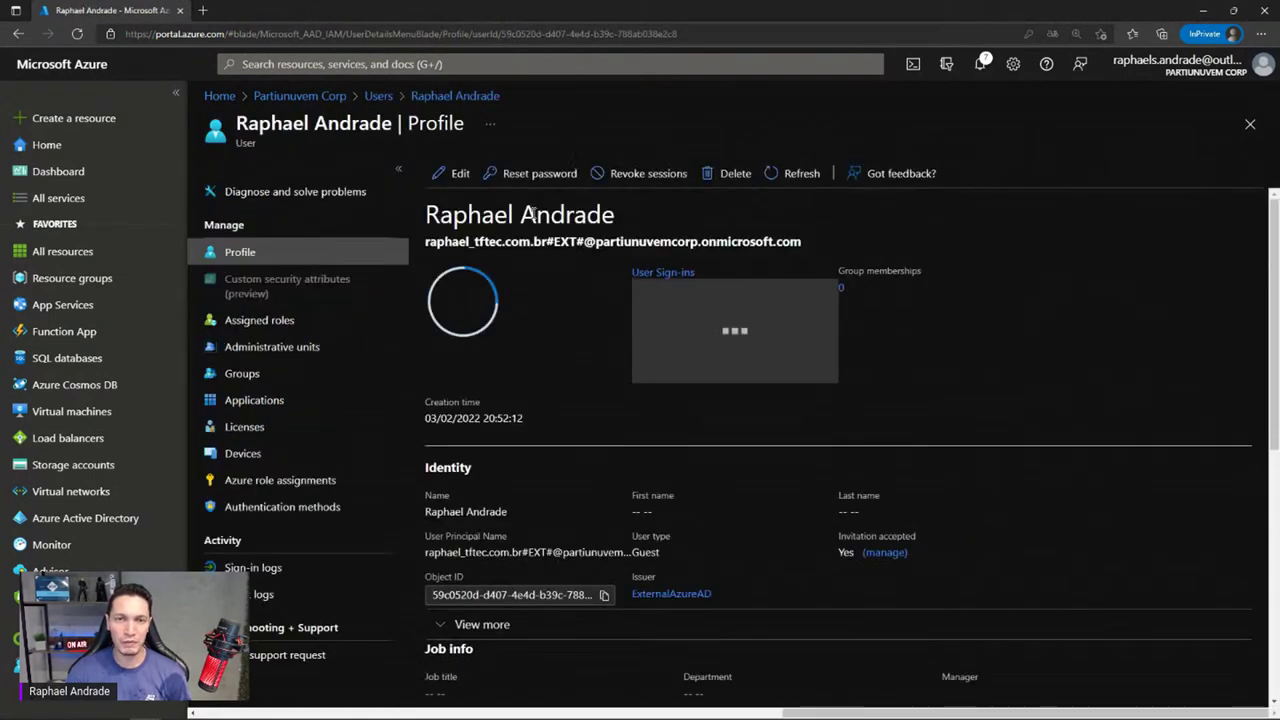
drag(426, 241, 803, 265)
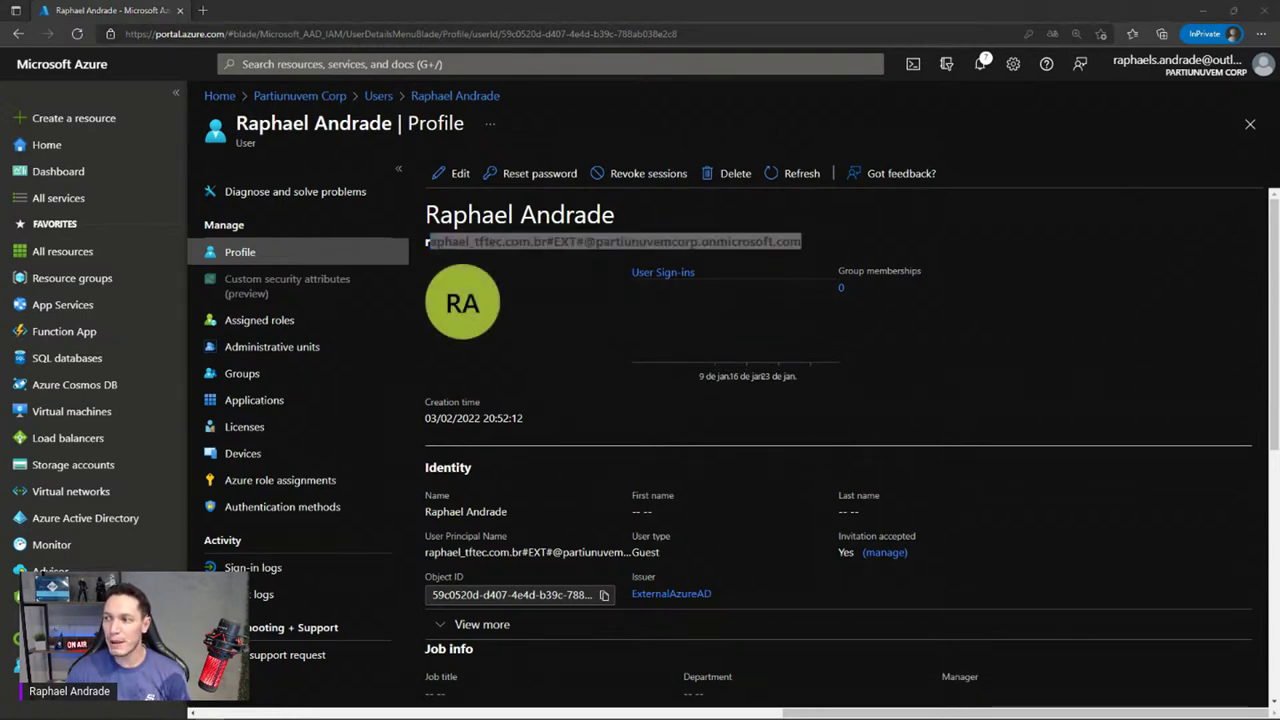
key(alt+Tab)
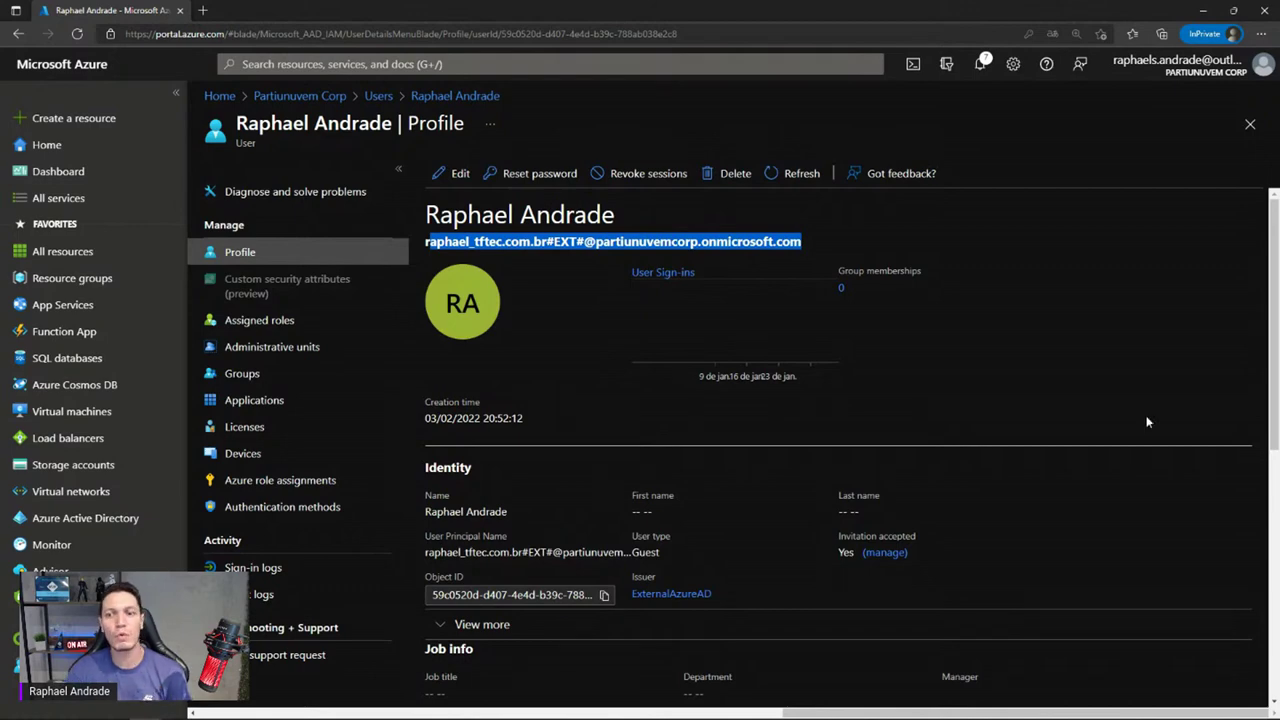
scroll(1035, 325, down, 5)
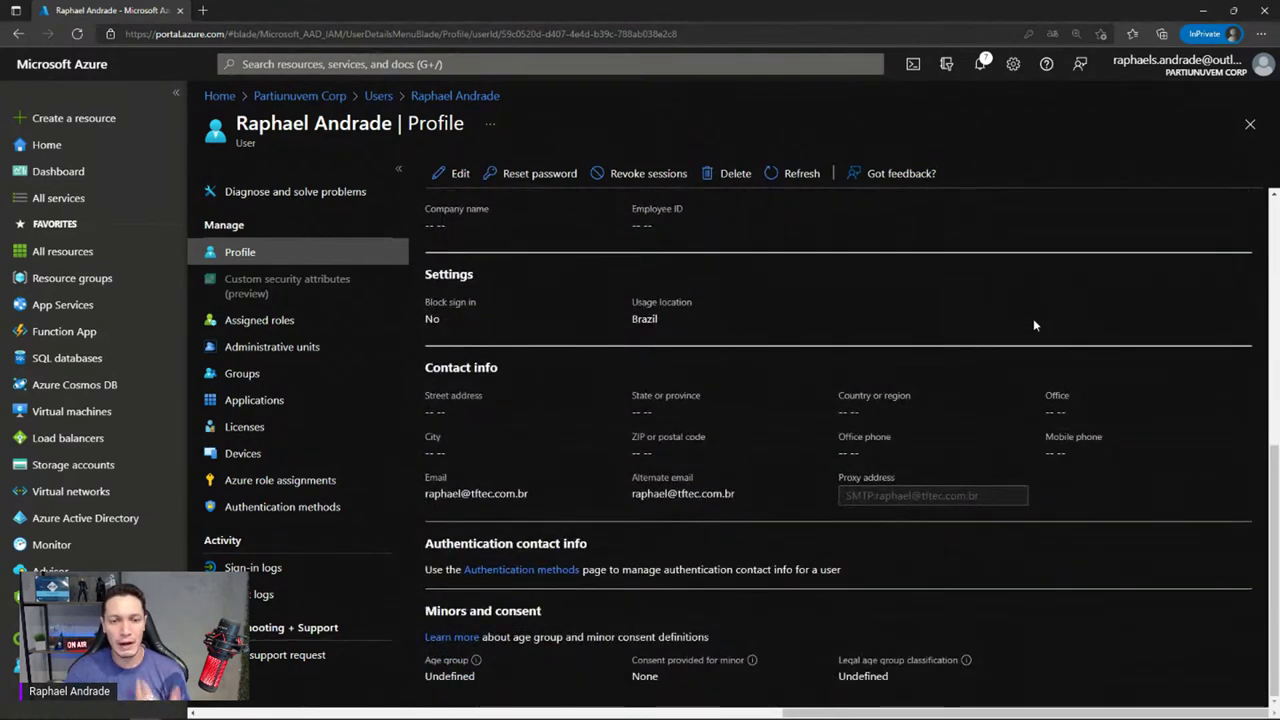
scroll(1035, 325, up, 5)
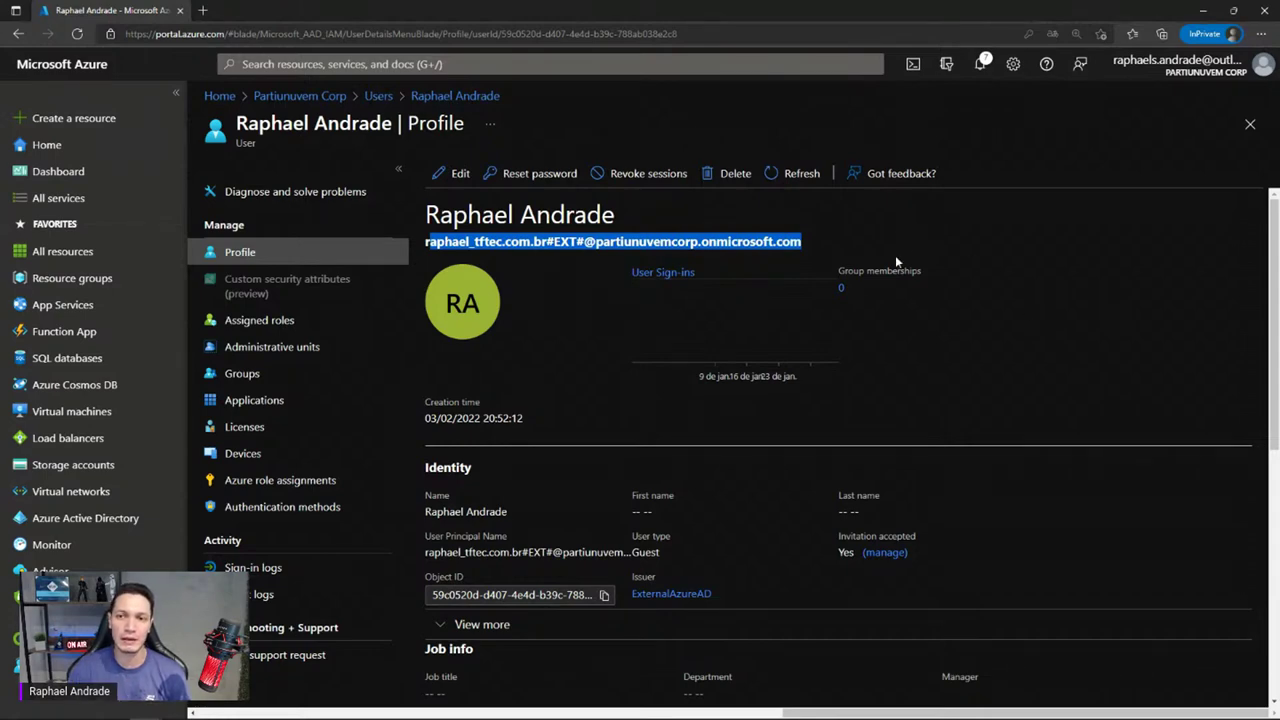
click(448, 233)
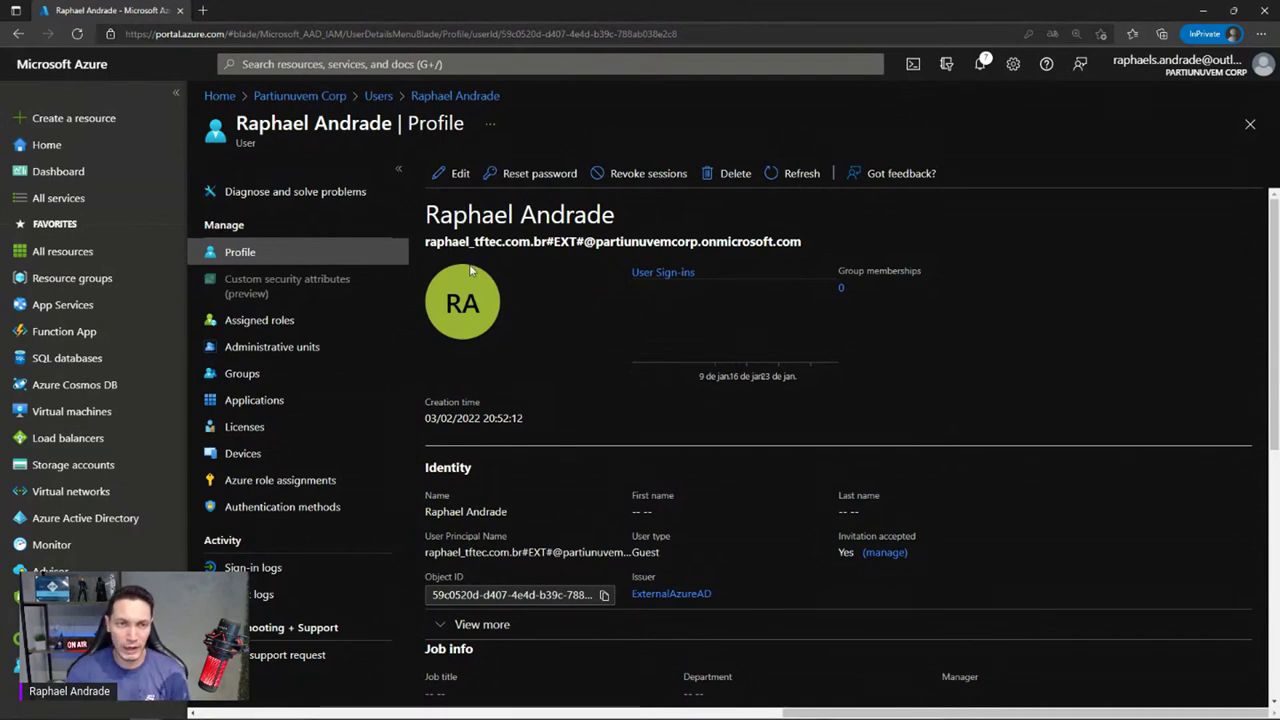
Open the All groups list for Partiunuvem Corp and scroll through its 11 groups
click(305, 97)
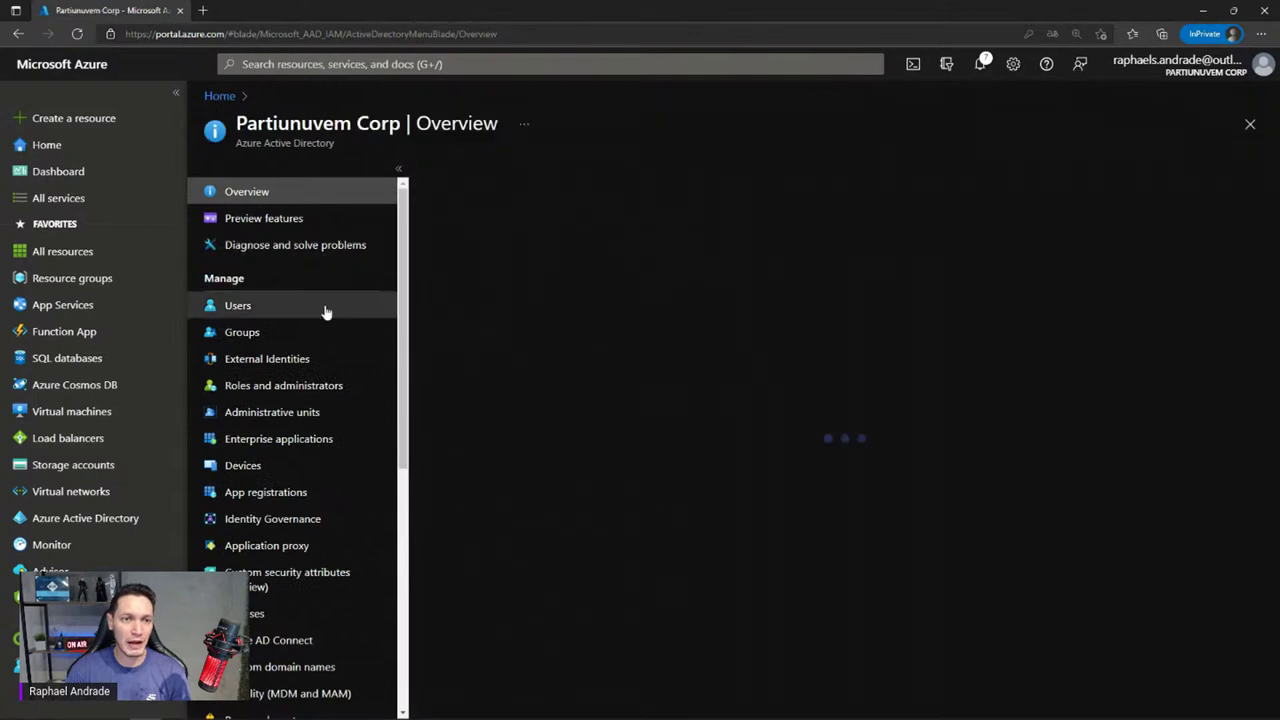
click(266, 332)
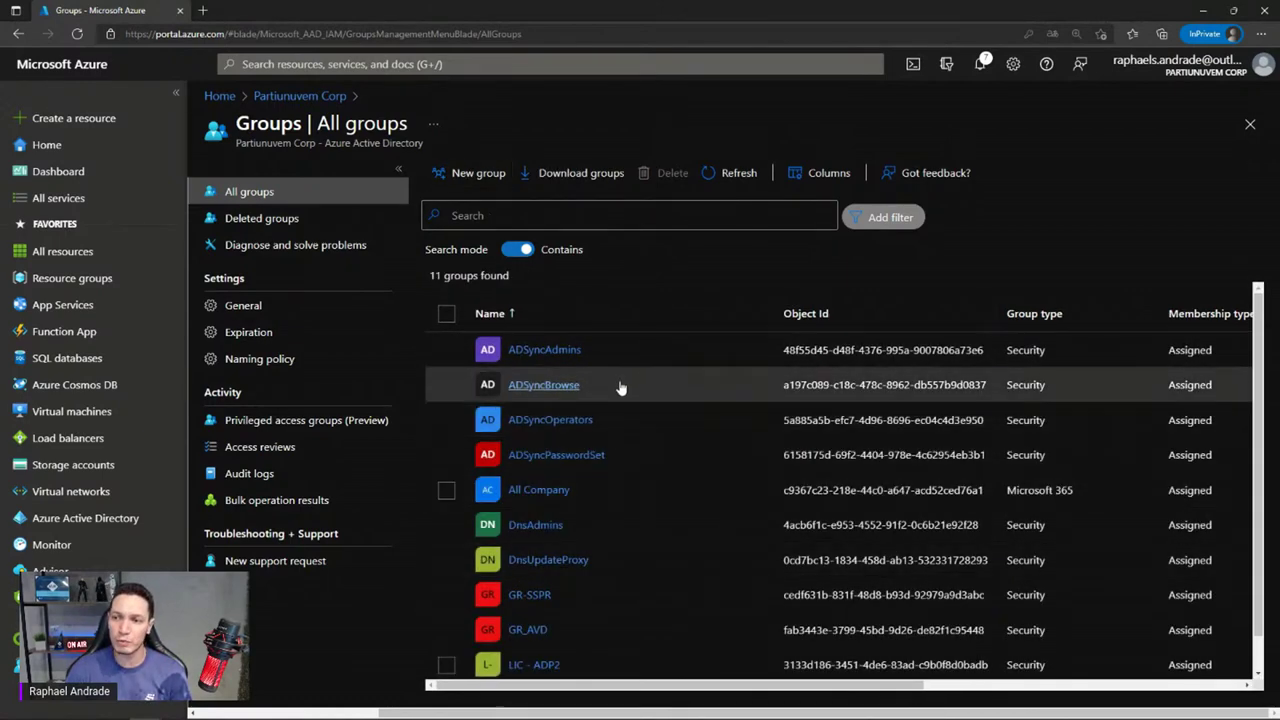
scroll(620, 383, down, 1)
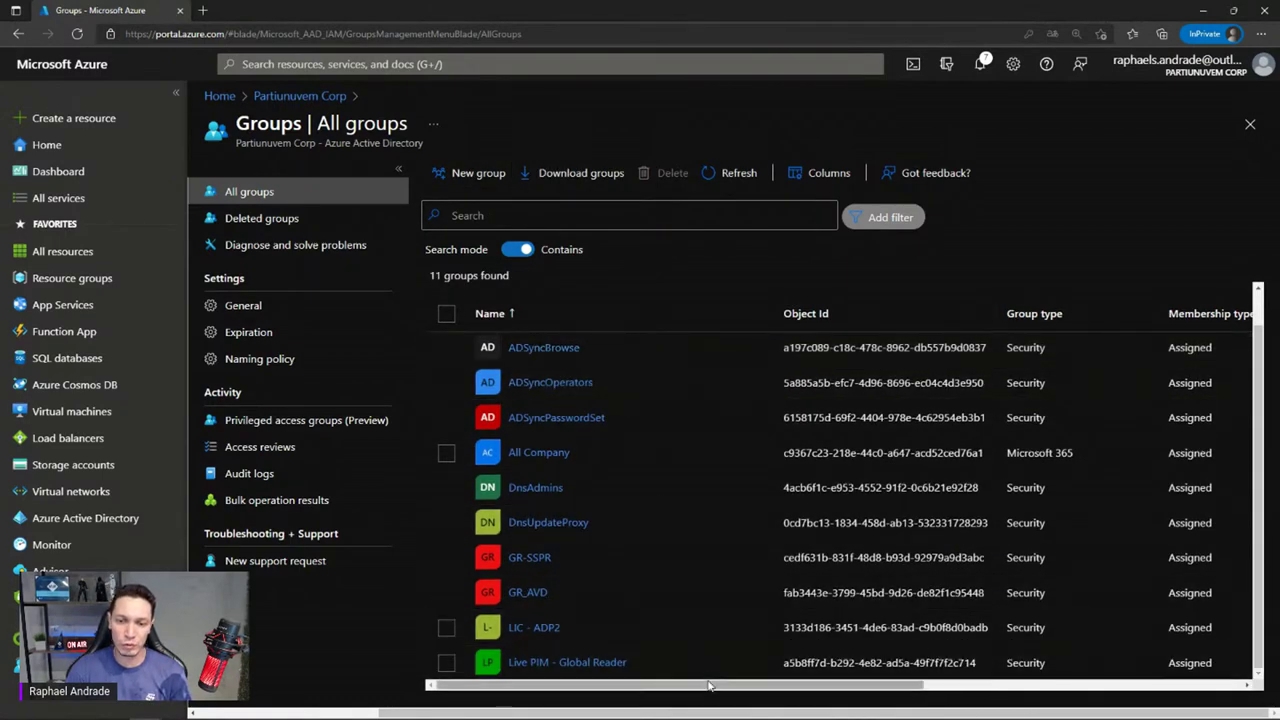
drag(714, 686, 1040, 689)
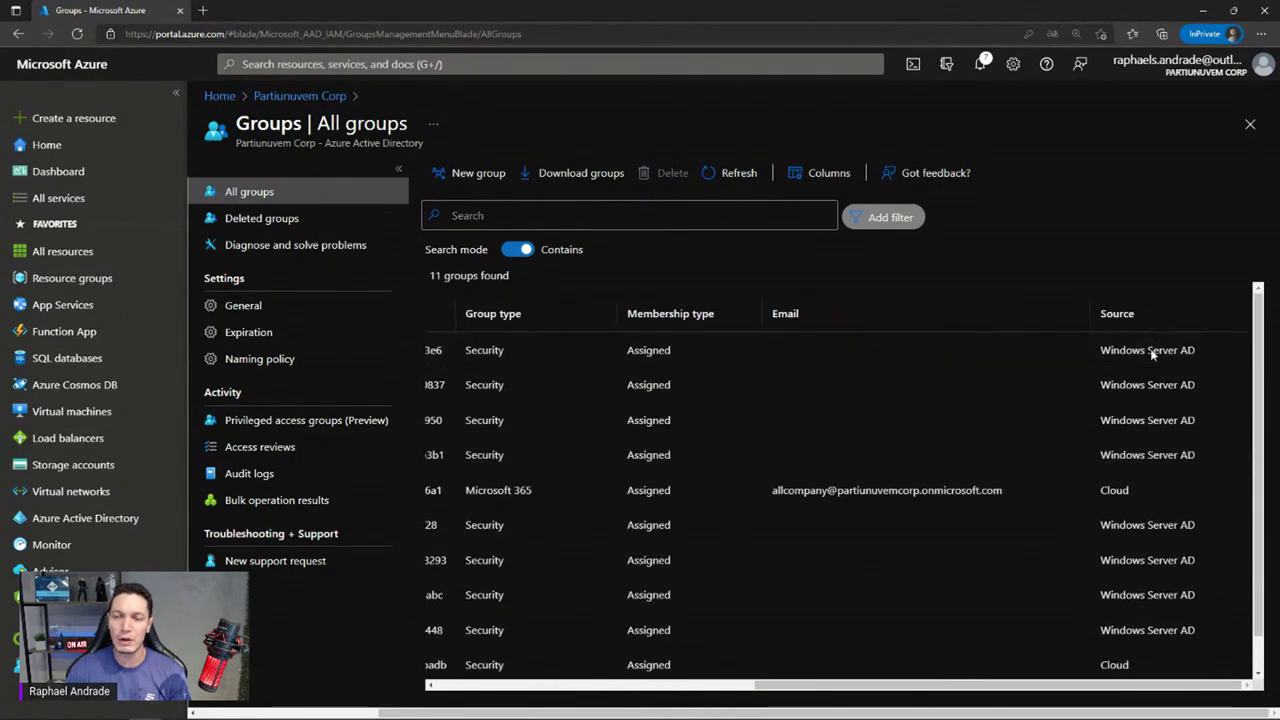
scroll(570, 372, up, 1)
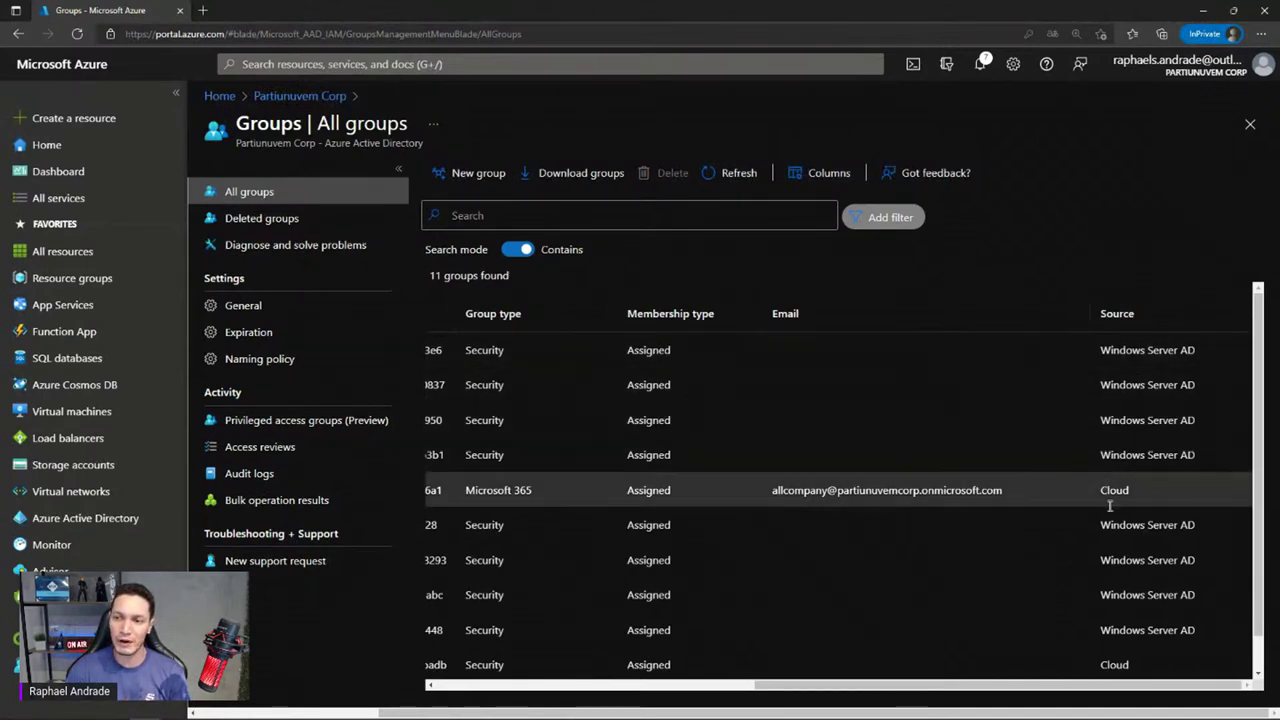
Compare group sources, Cloud versus Windows Server AD, then begin a new group
drag(1098, 490, 1139, 488)
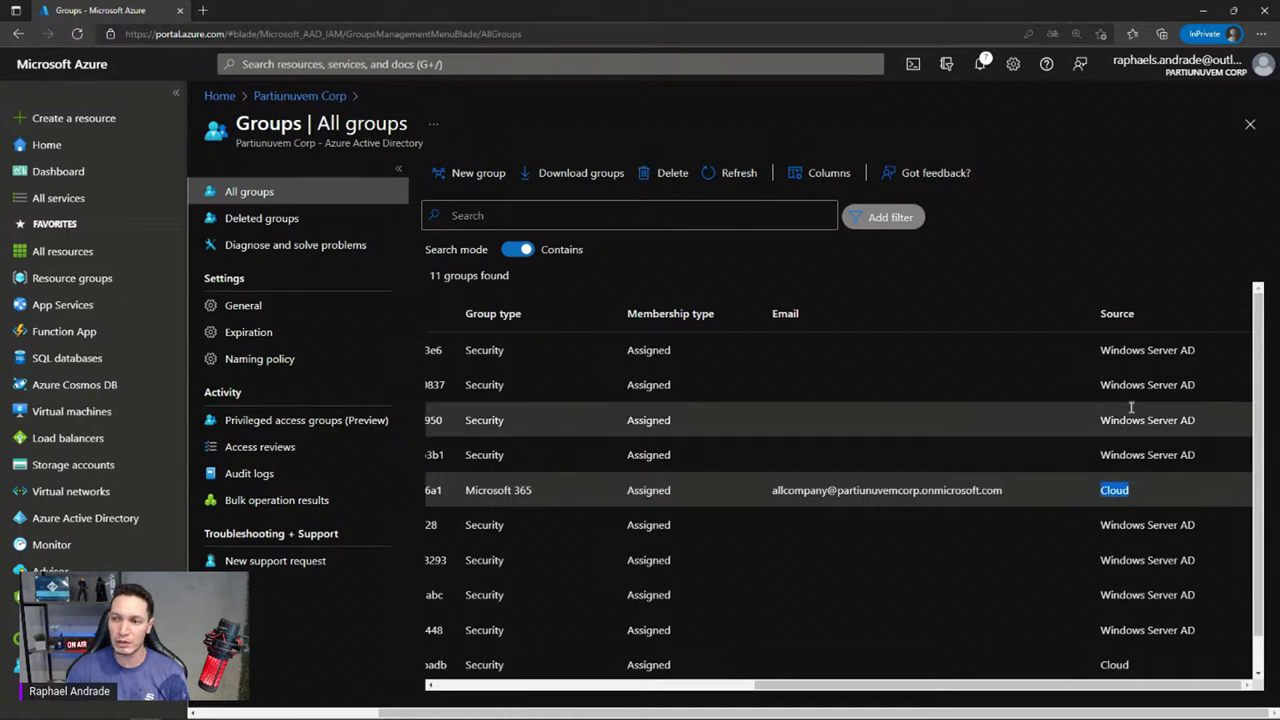
drag(1097, 421, 1197, 421)
scroll(925, 497, down, 1)
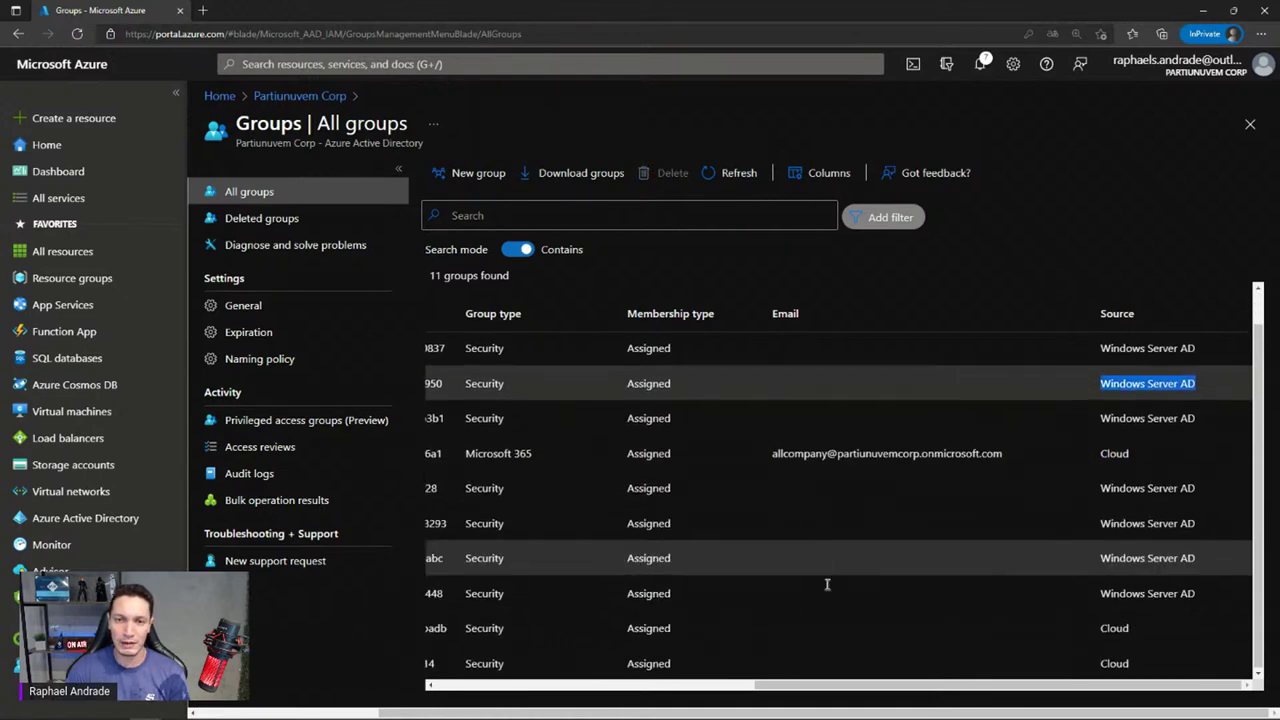
drag(777, 689, 686, 680)
click(686, 680)
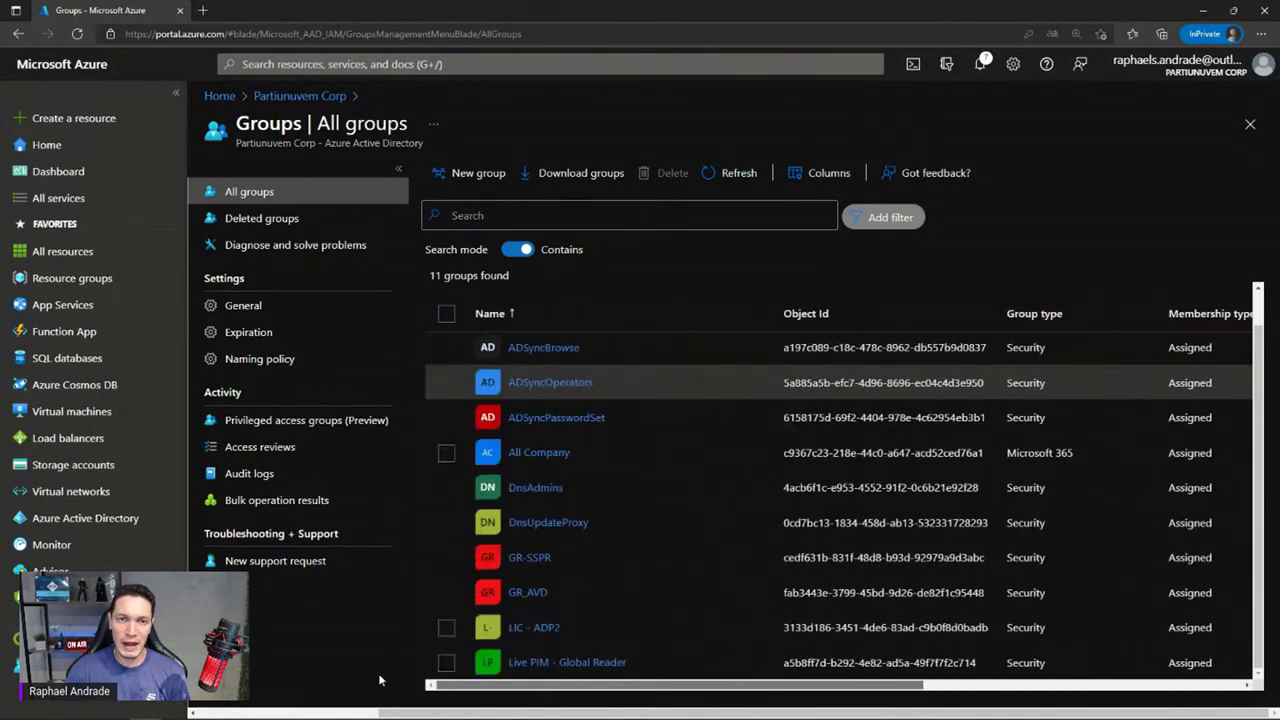
Try the Security and Microsoft 365 group types, leaving the new group as Security
click(462, 173)
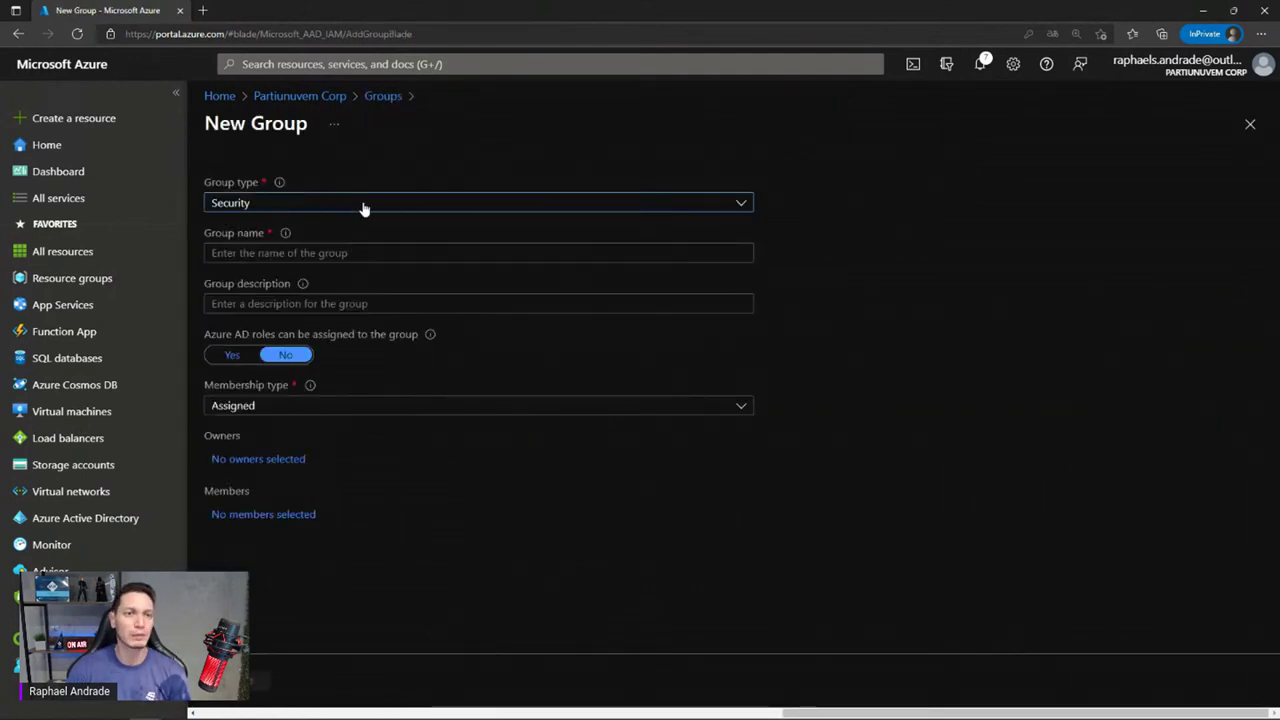
click(363, 204)
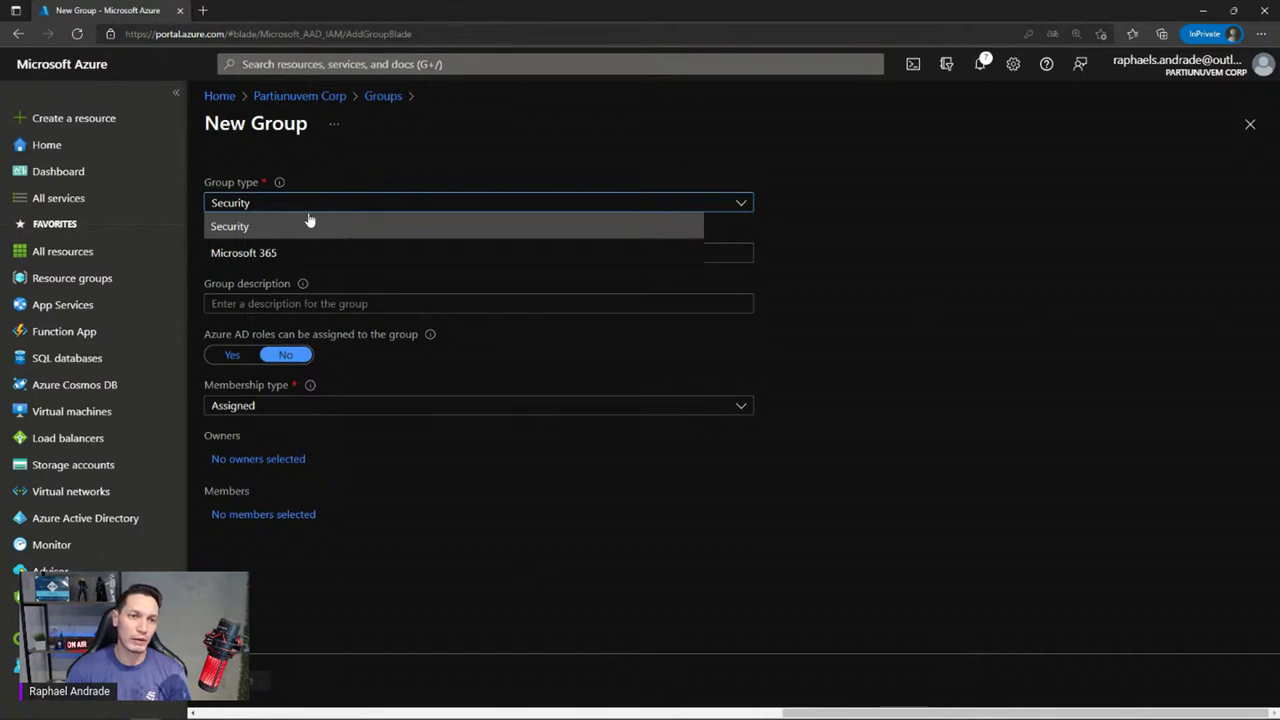
click(309, 221)
click(336, 211)
click(411, 194)
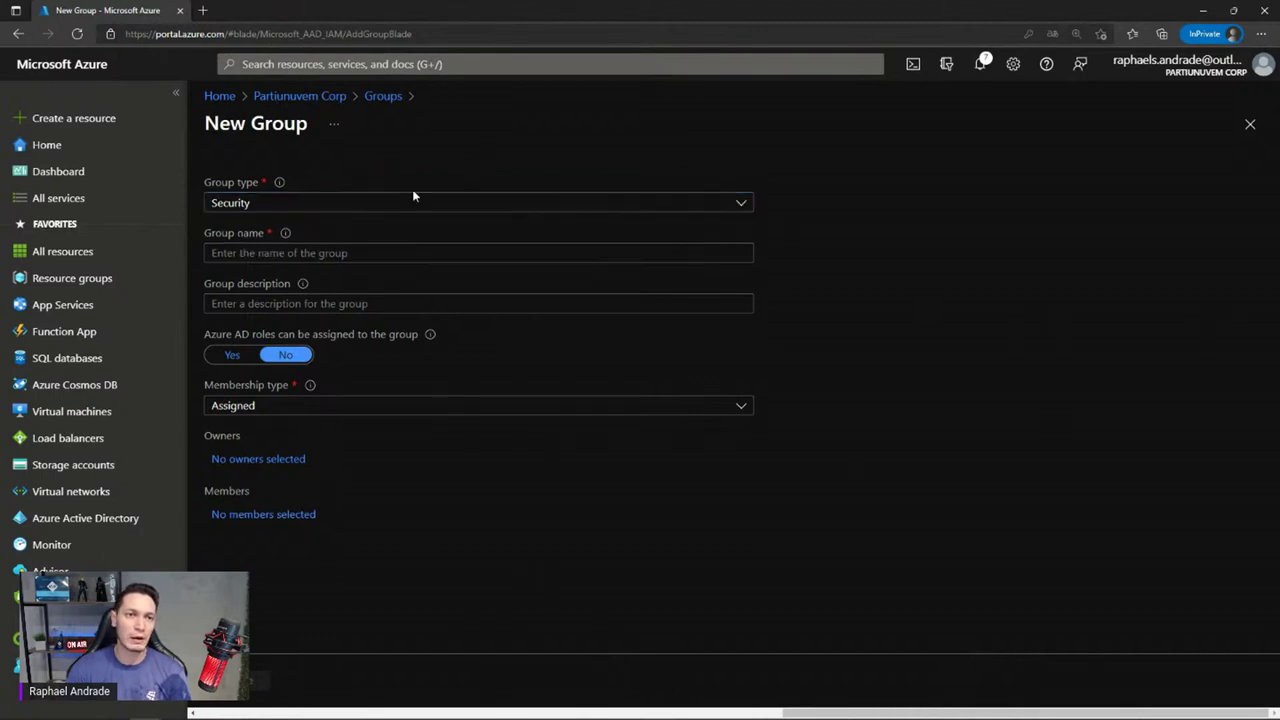
click(254, 250)
click(256, 299)
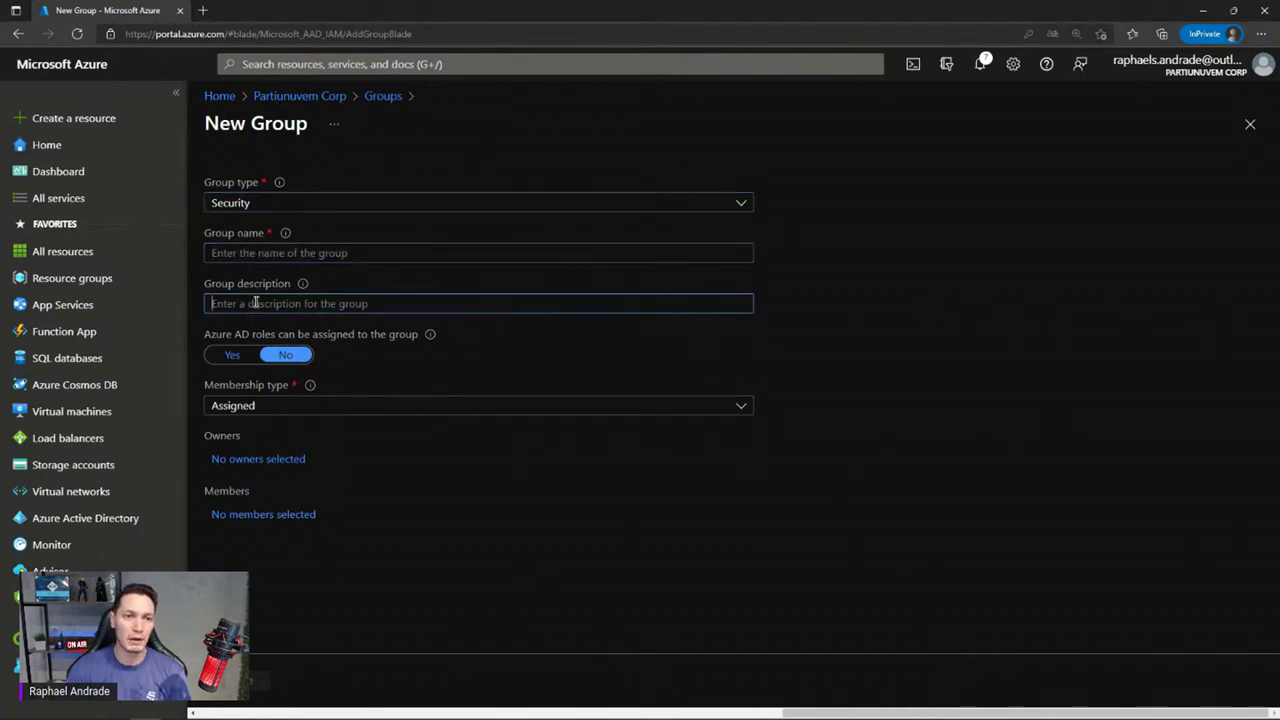
click(335, 205)
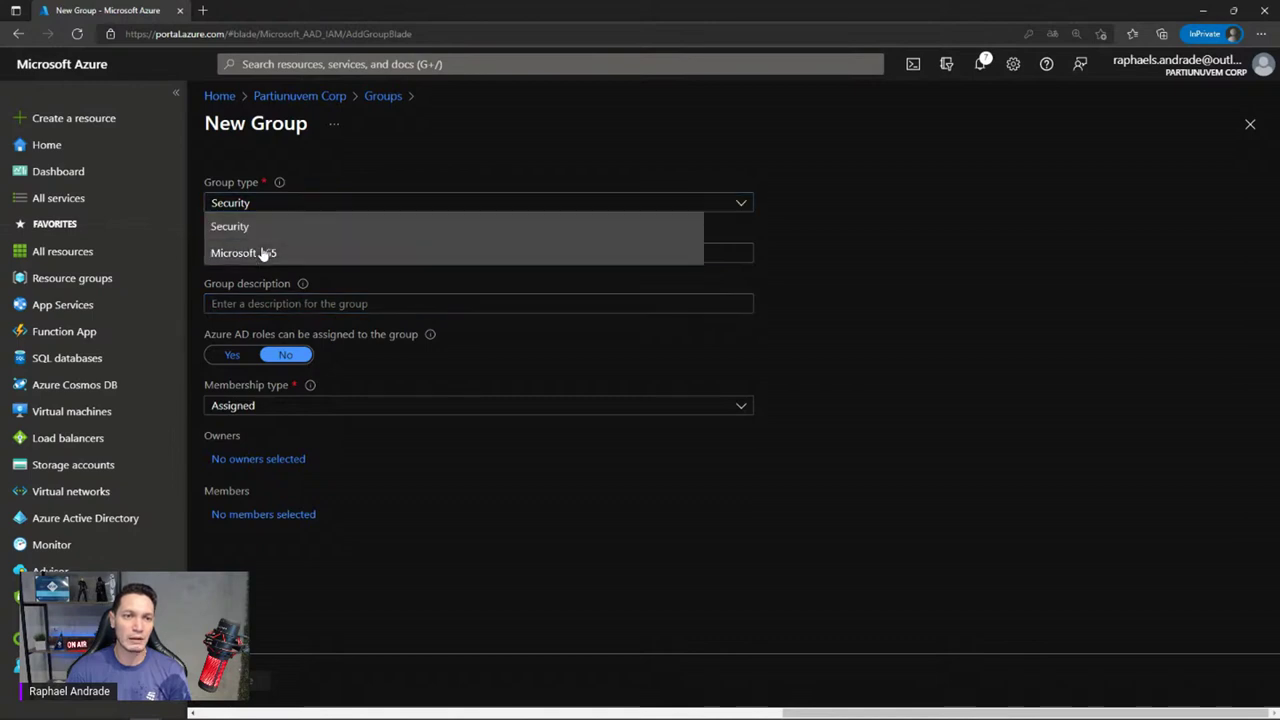
click(265, 250)
click(276, 302)
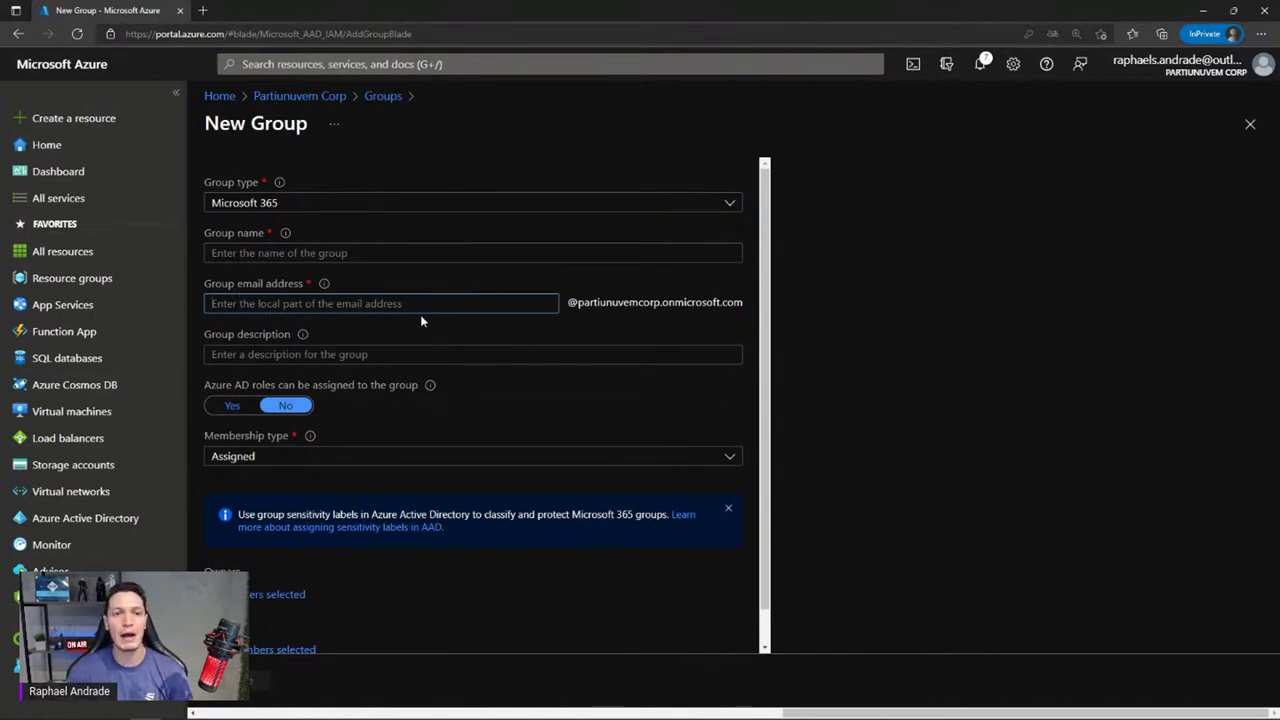
click(279, 206)
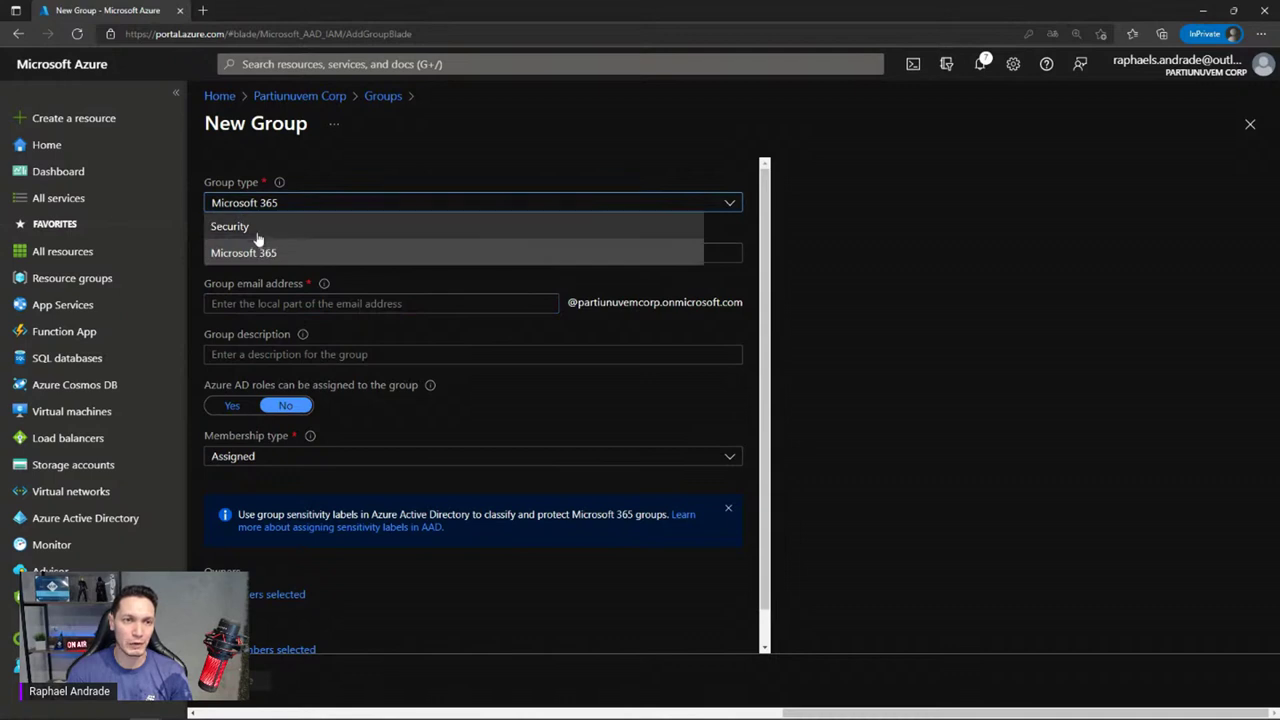
click(257, 228)
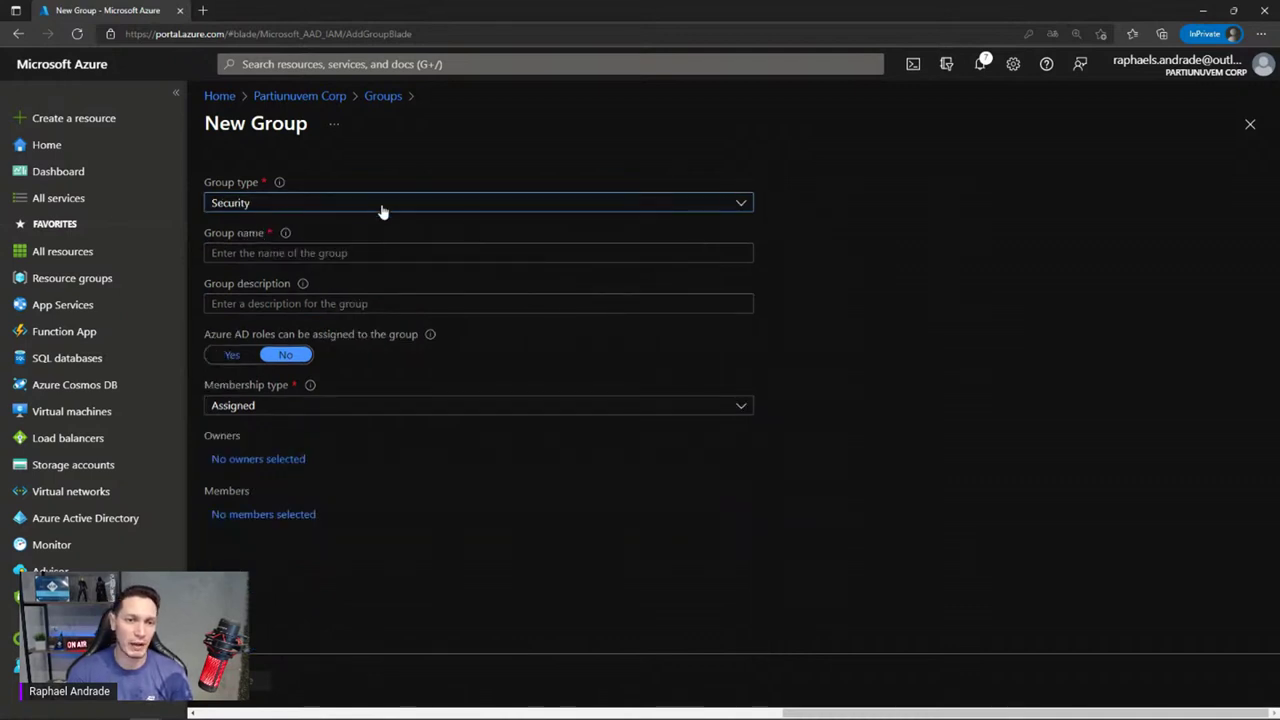
Change the group's membership type from Assigned to Dynamic User
click(346, 408)
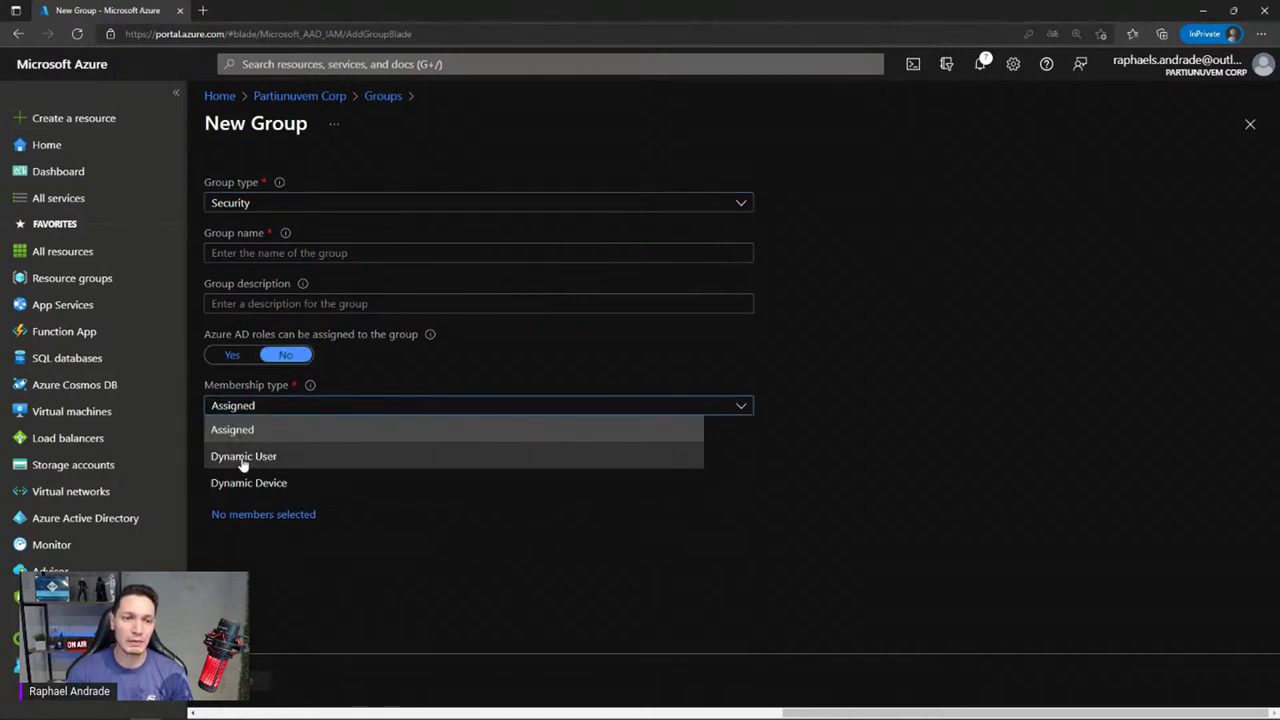
click(316, 428)
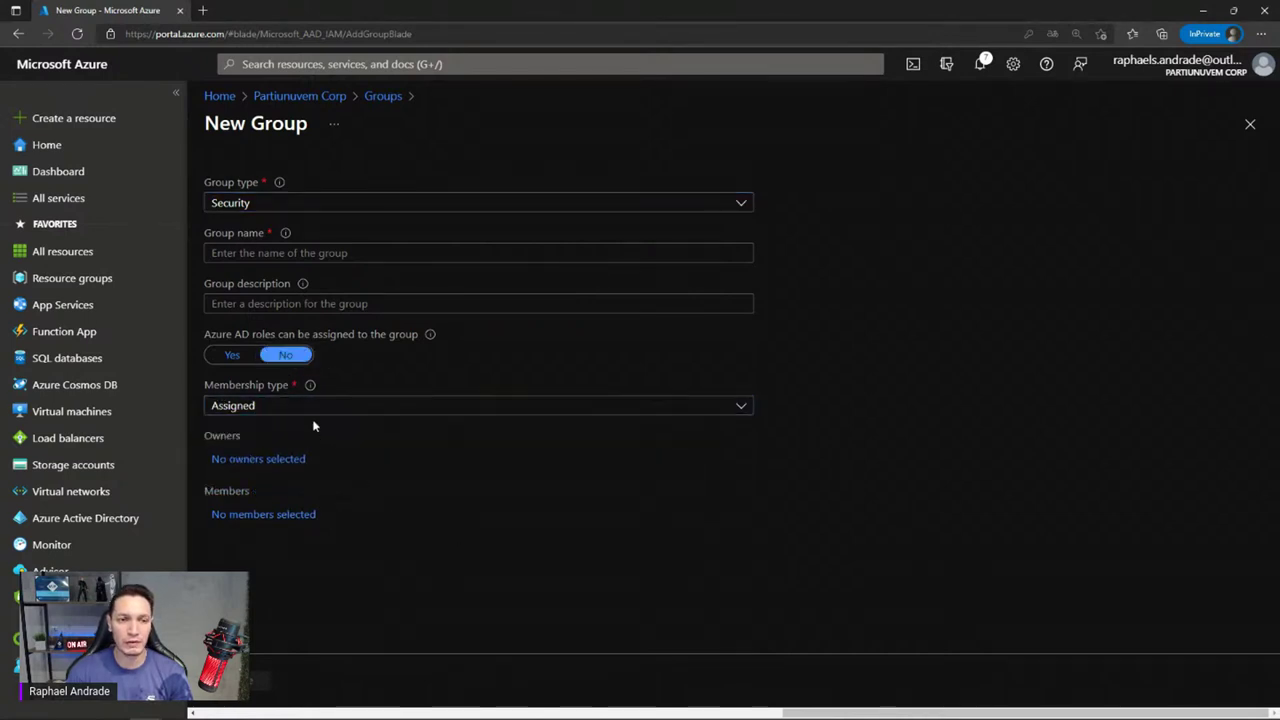
click(334, 408)
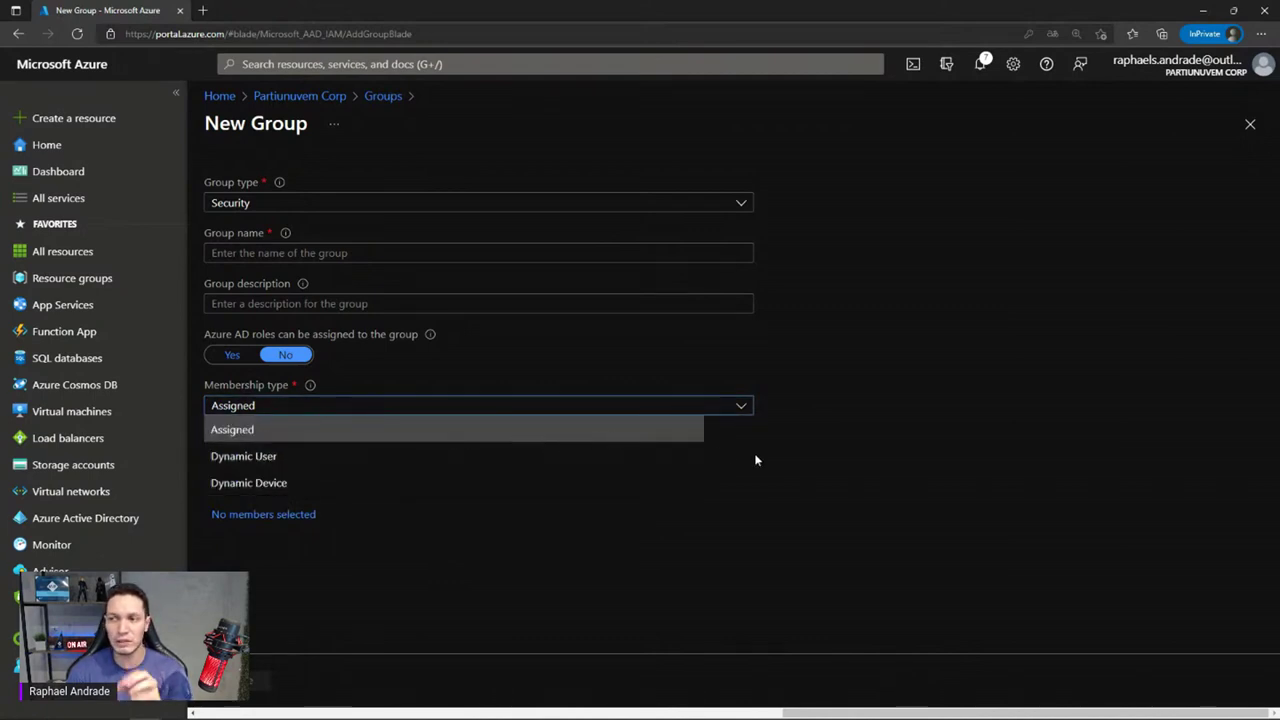
click(503, 410)
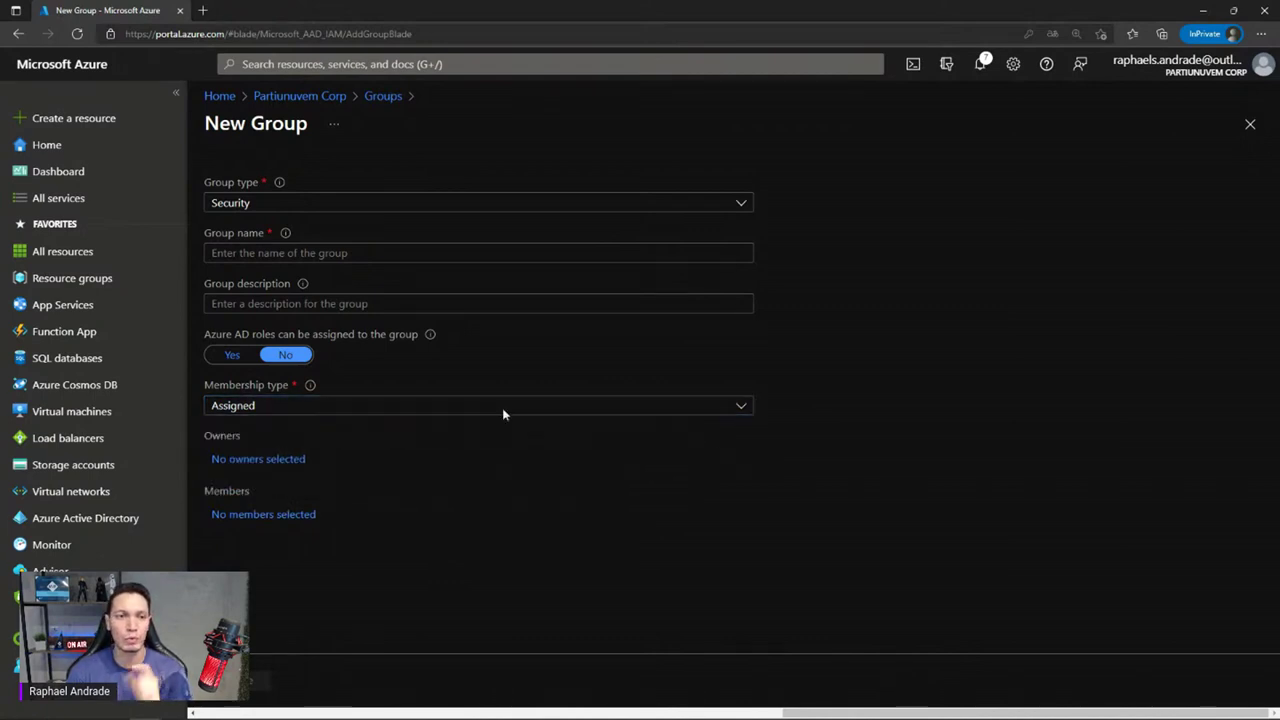
click(360, 408)
click(240, 458)
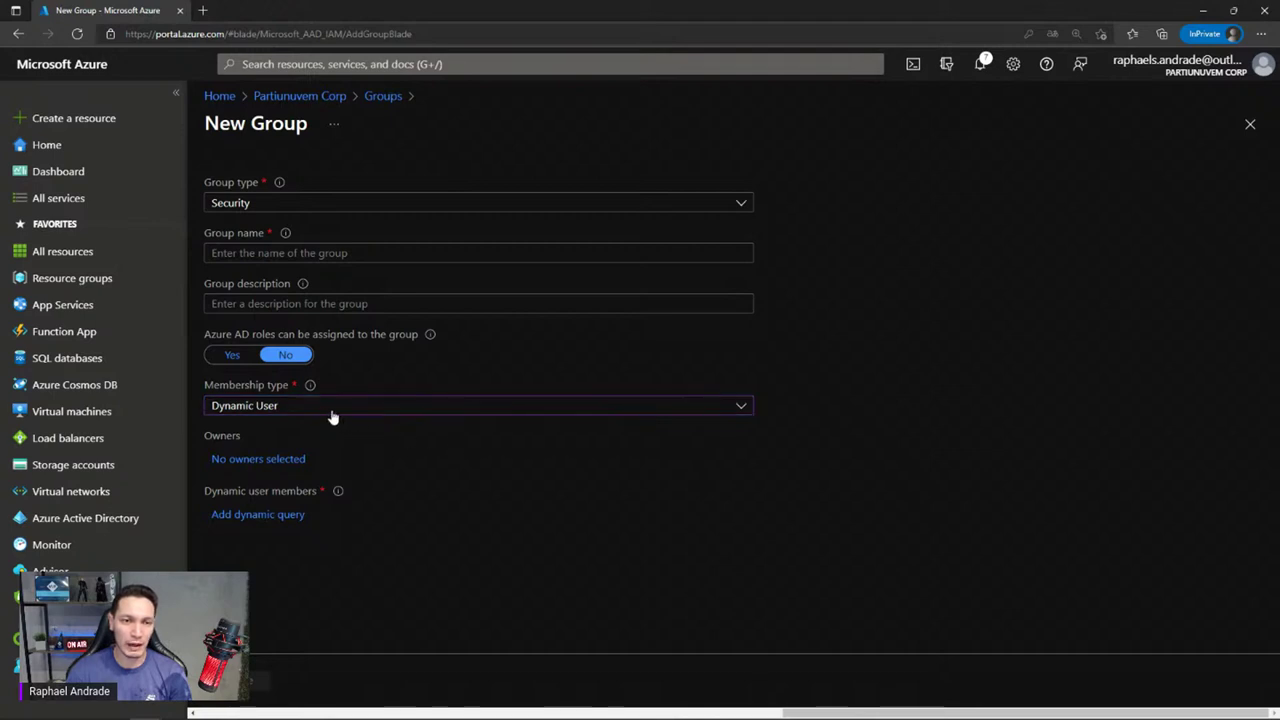
Draft the dynamic membership rule department Equals TI
click(237, 518)
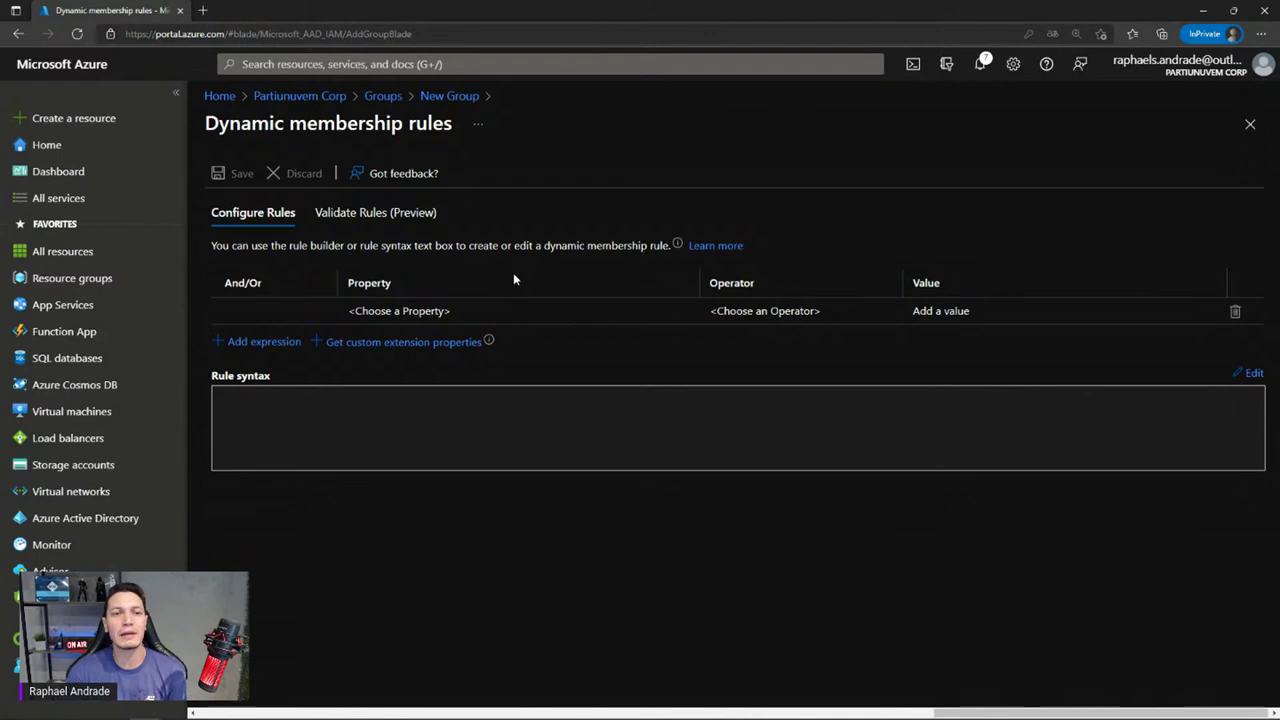
click(270, 342)
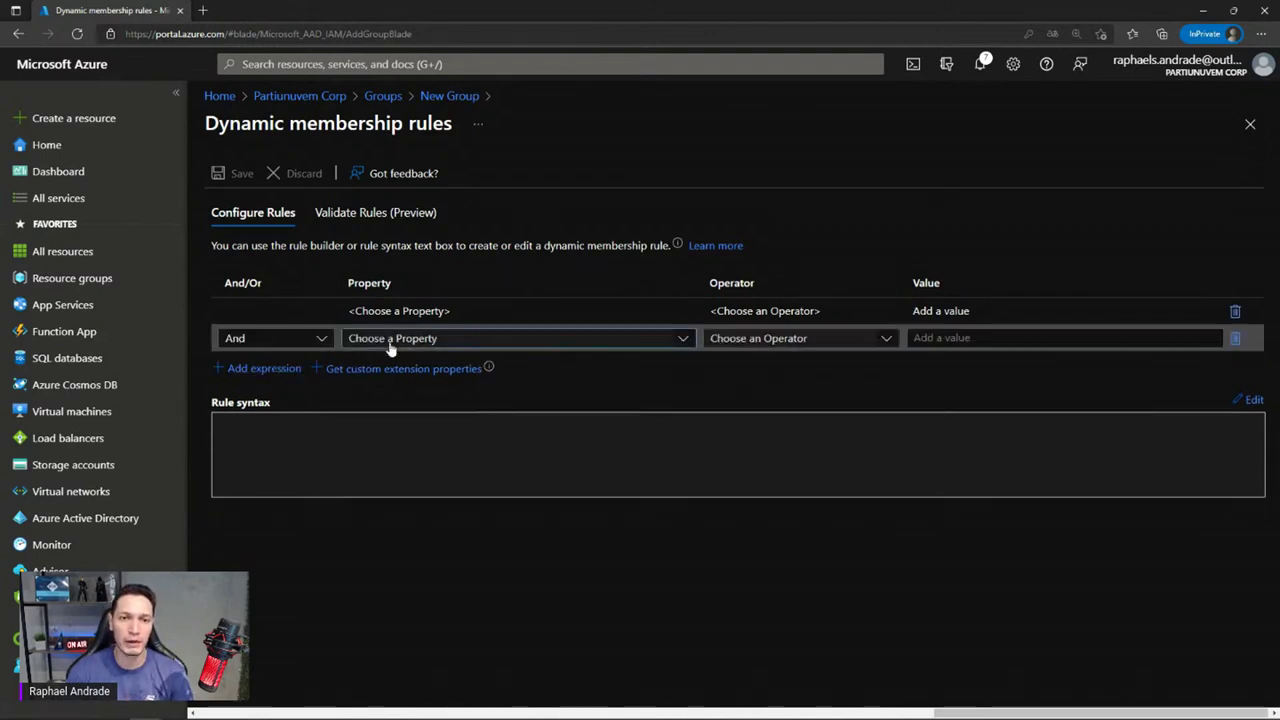
click(391, 340)
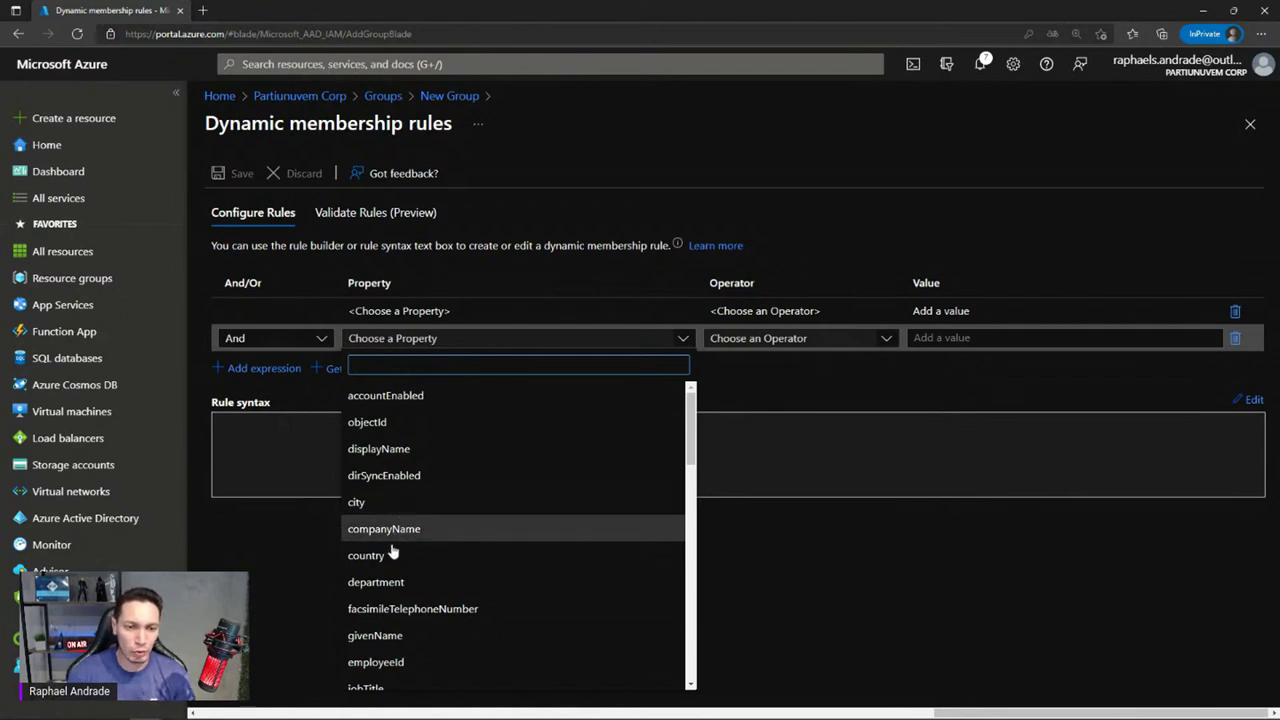
click(372, 582)
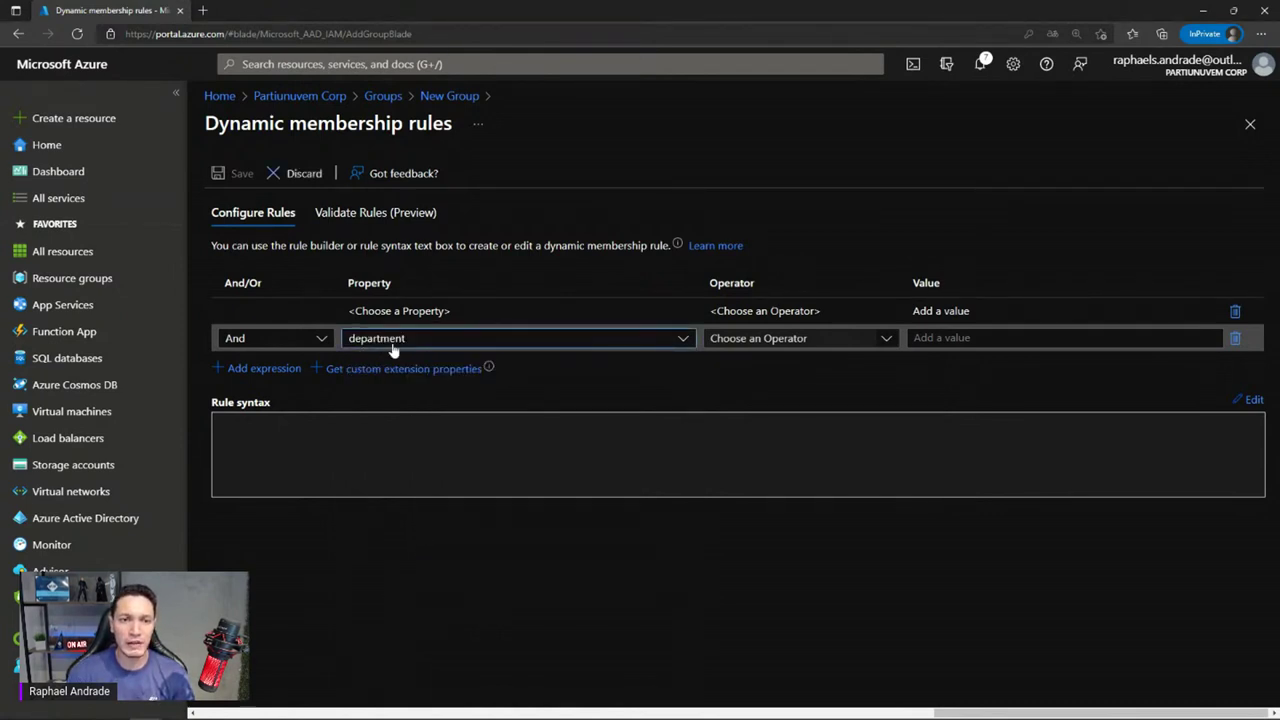
click(831, 338)
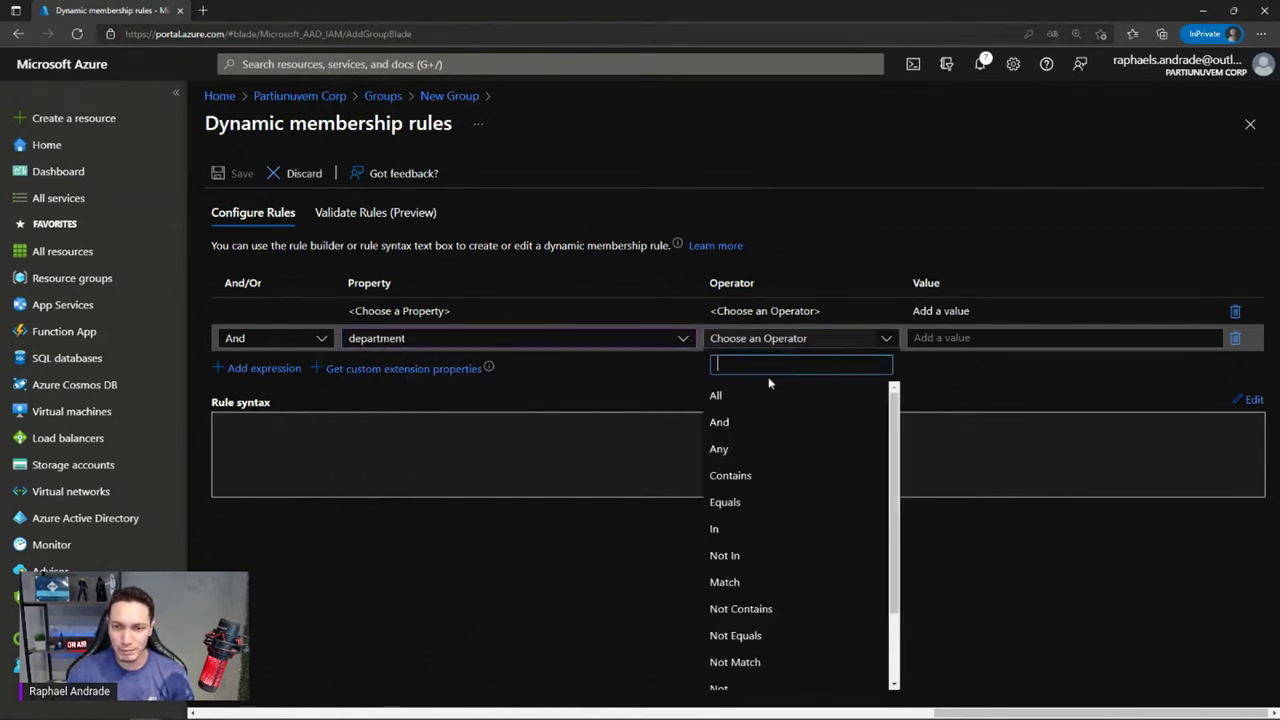
click(734, 504)
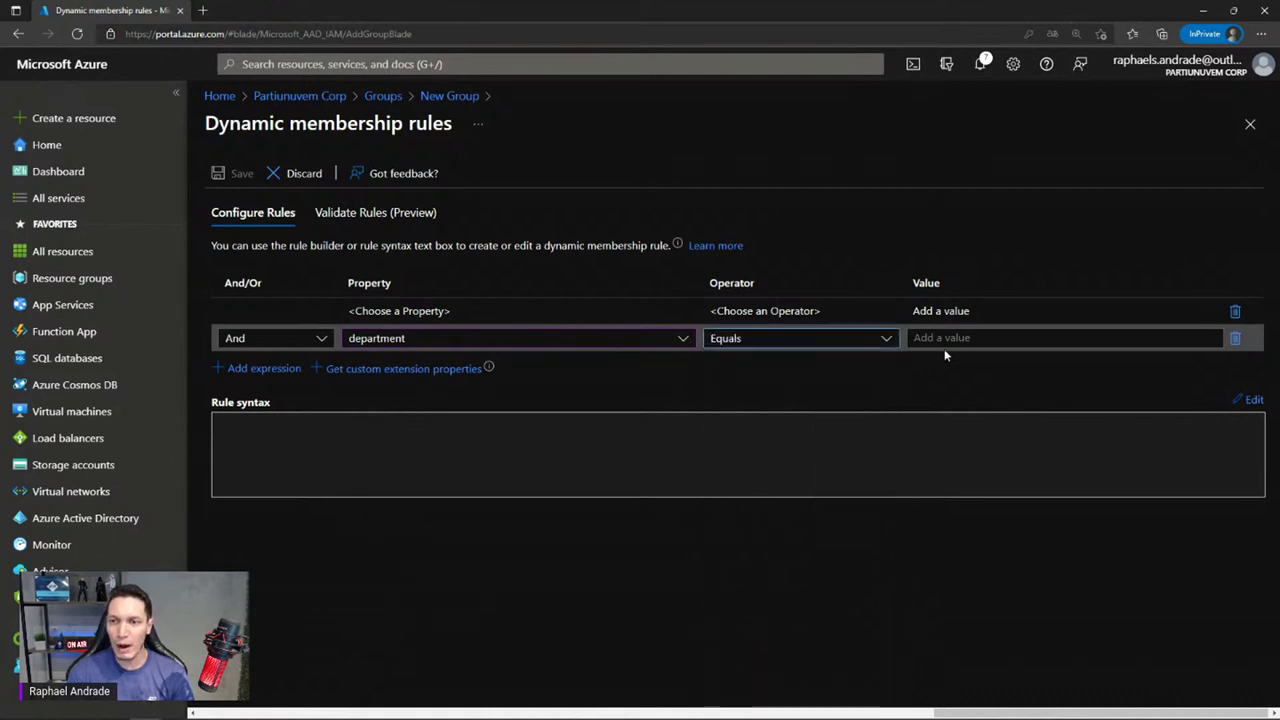
click(965, 337)
text(T)
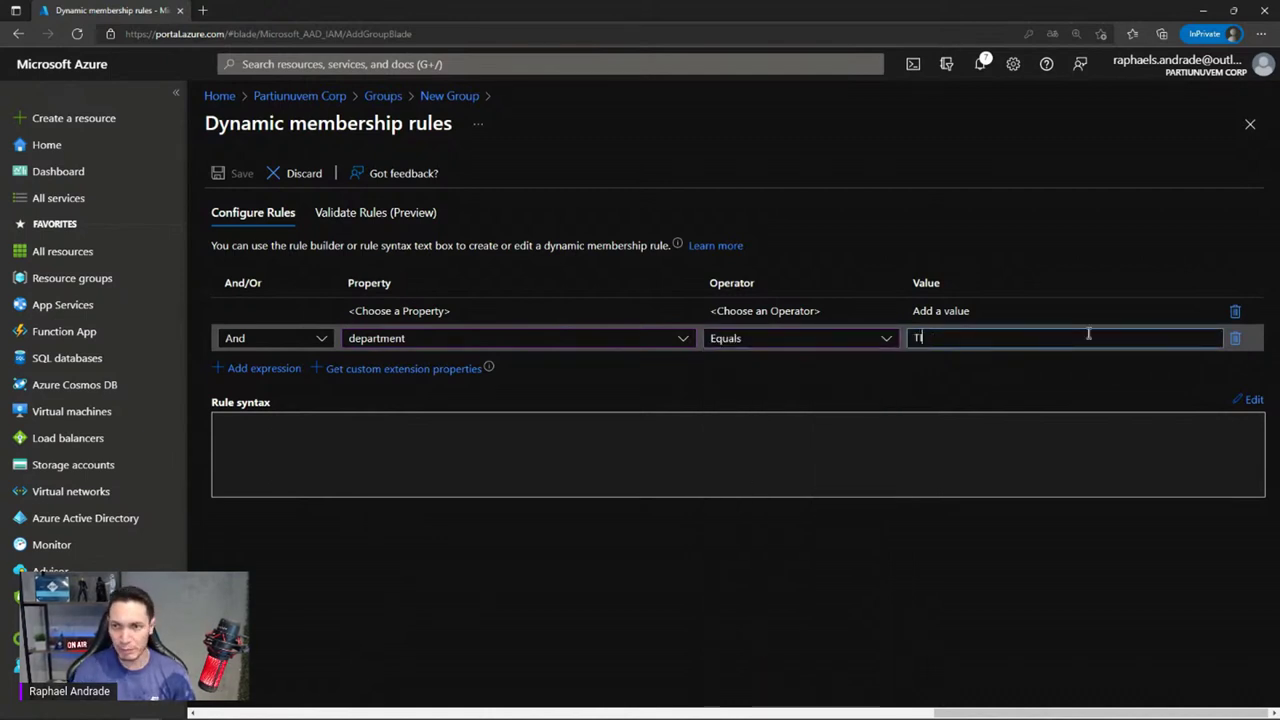
text(I)
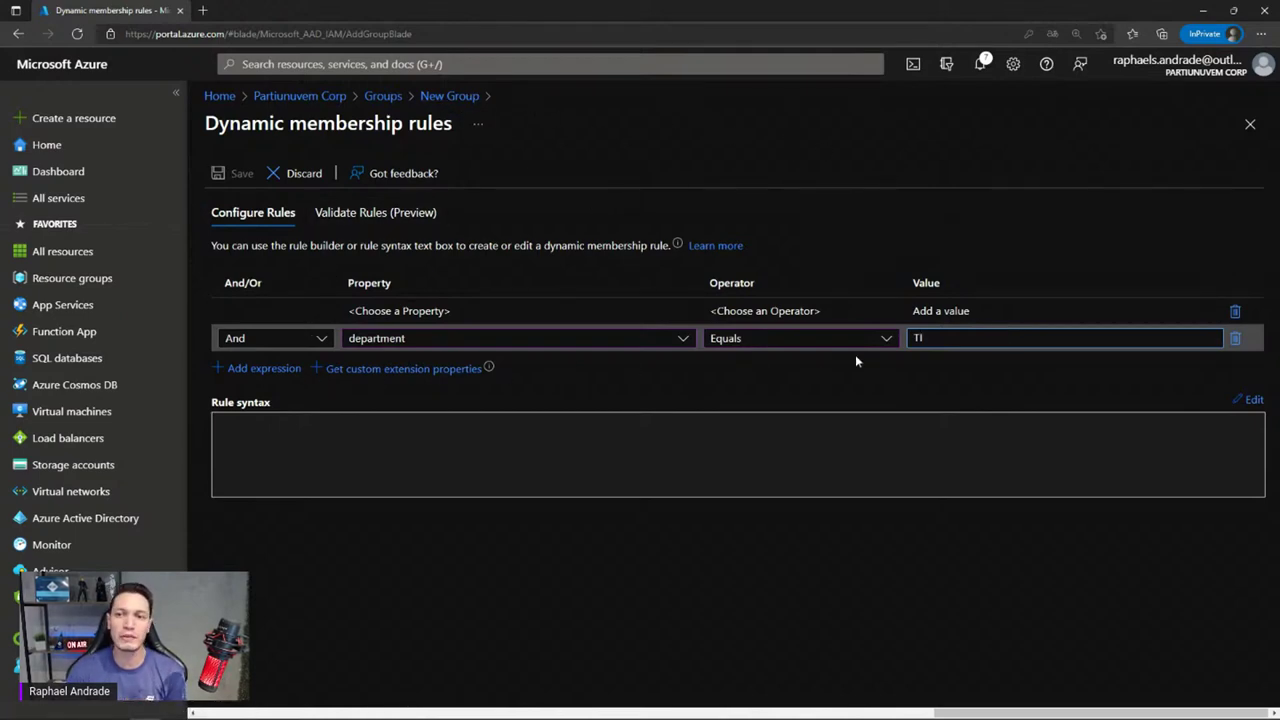
Discard the unsaved rule and return to the Partiunuvem Corp directory overview
click(683, 339)
scroll(518, 403, down, 5)
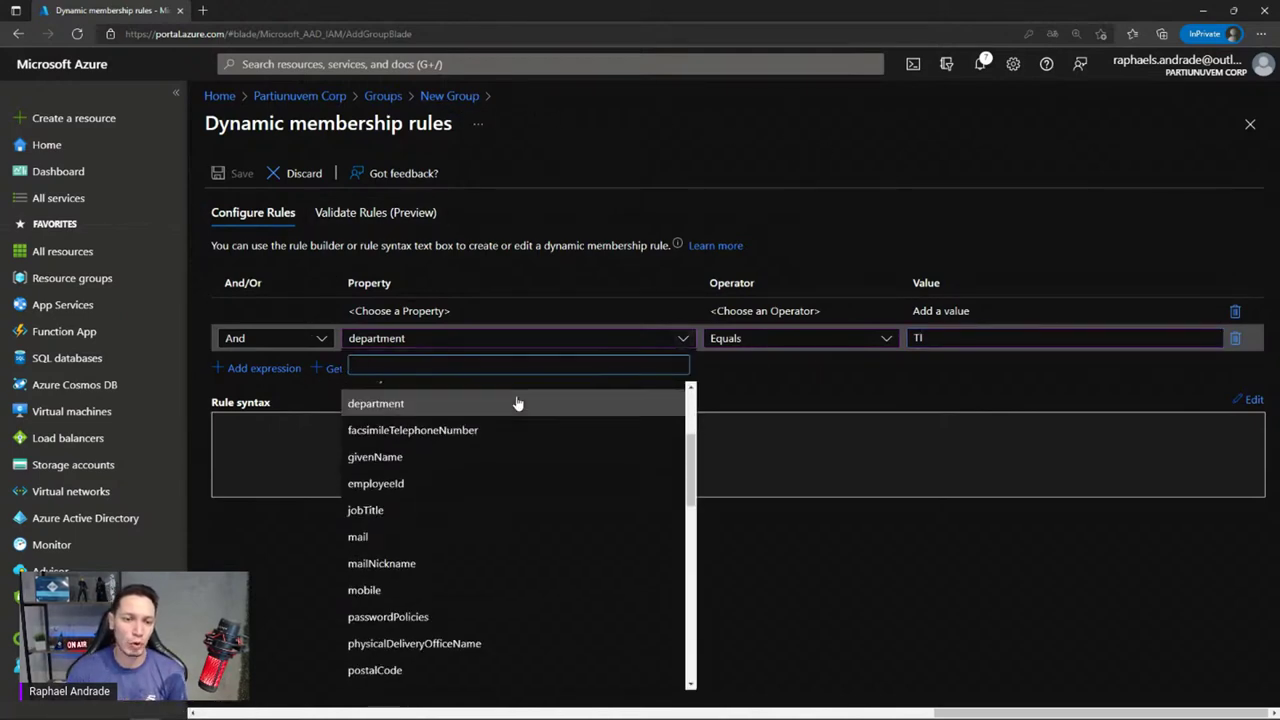
scroll(518, 403, down, 3)
scroll(515, 413, up, 10)
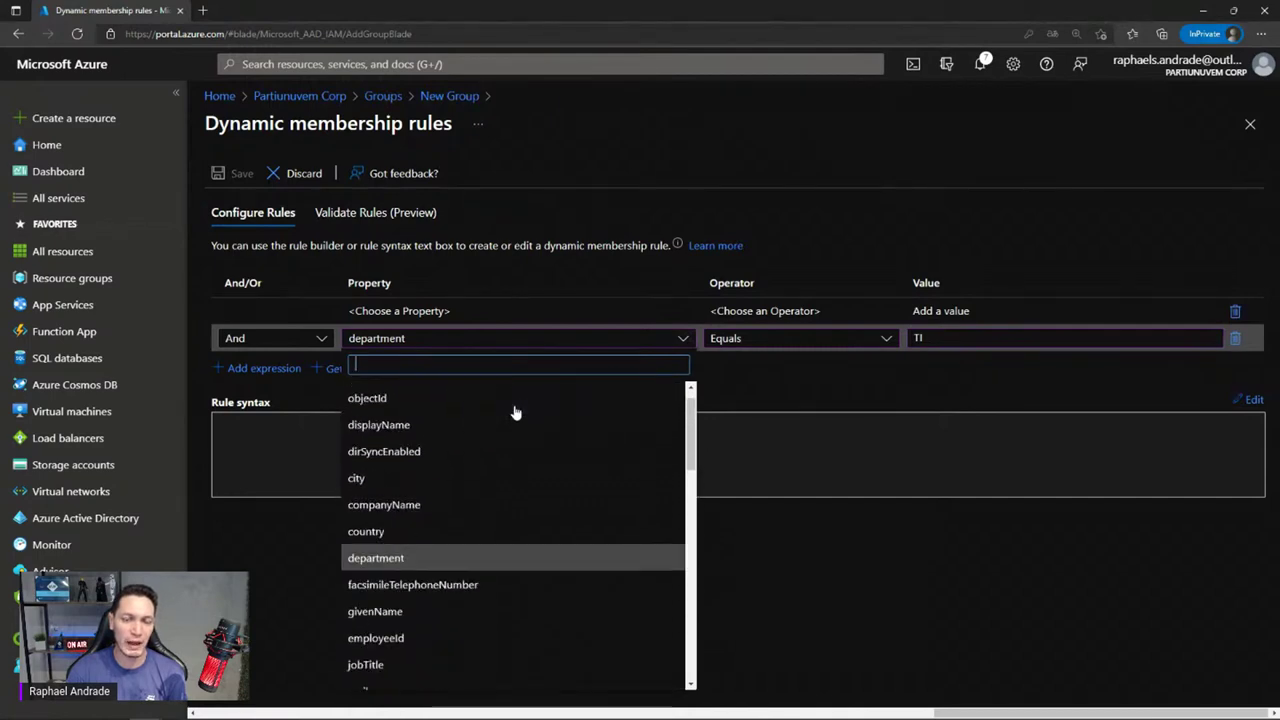
click(630, 201)
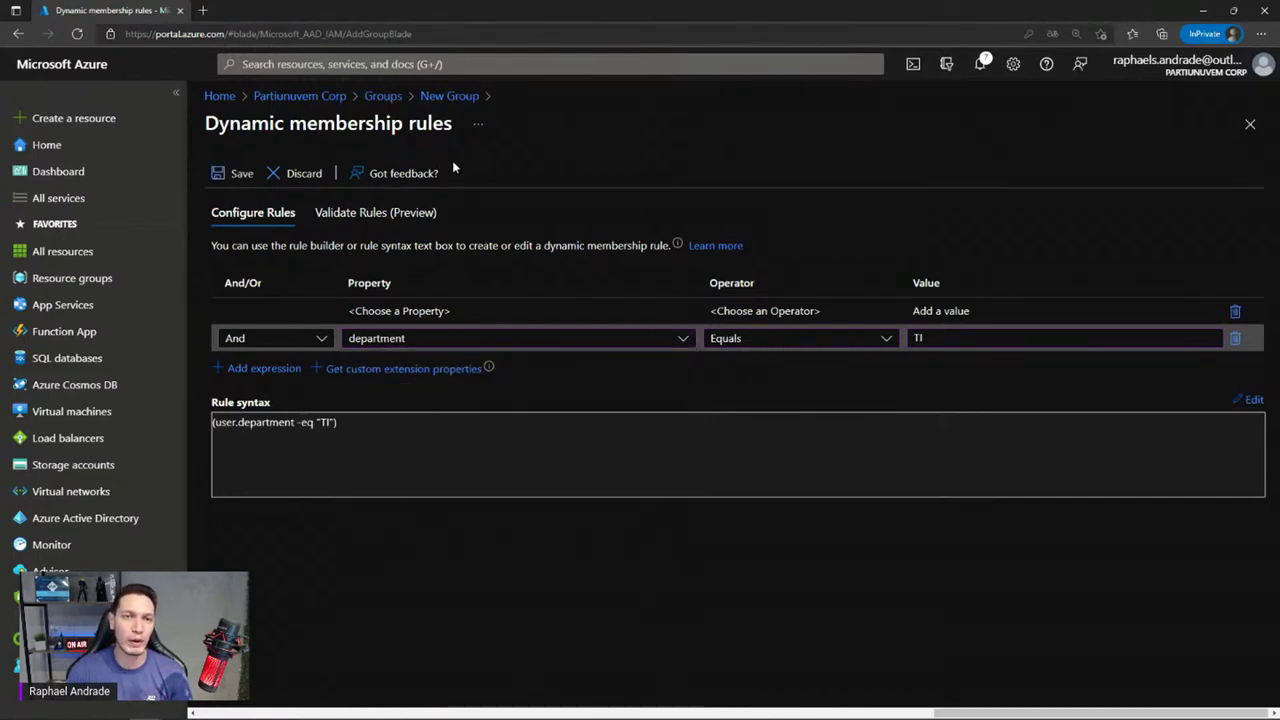
click(443, 99)
click(694, 99)
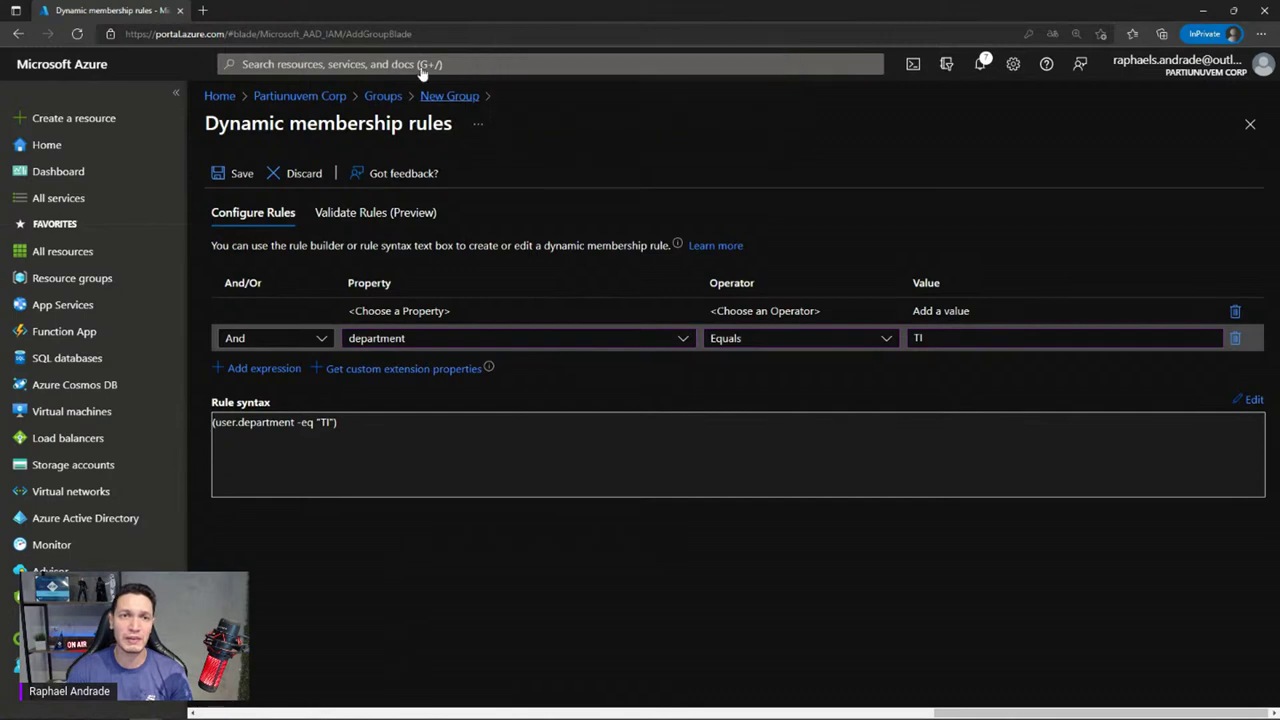
click(367, 99)
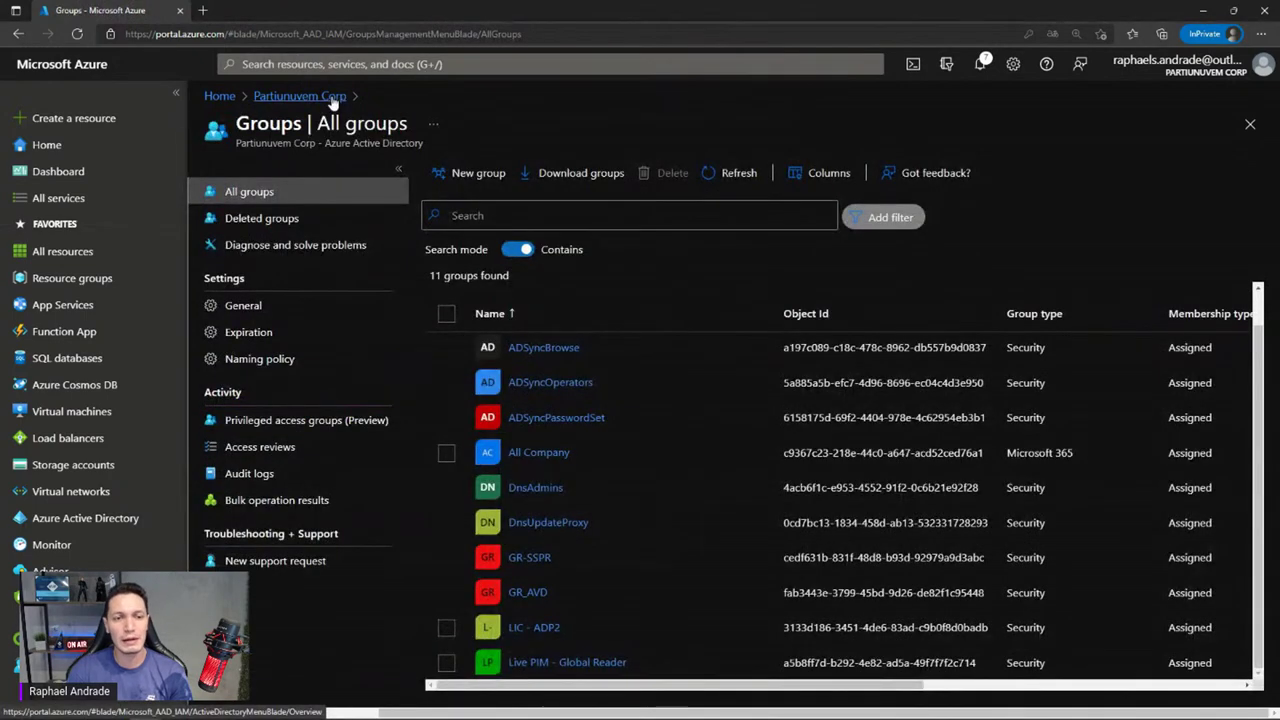
click(331, 97)
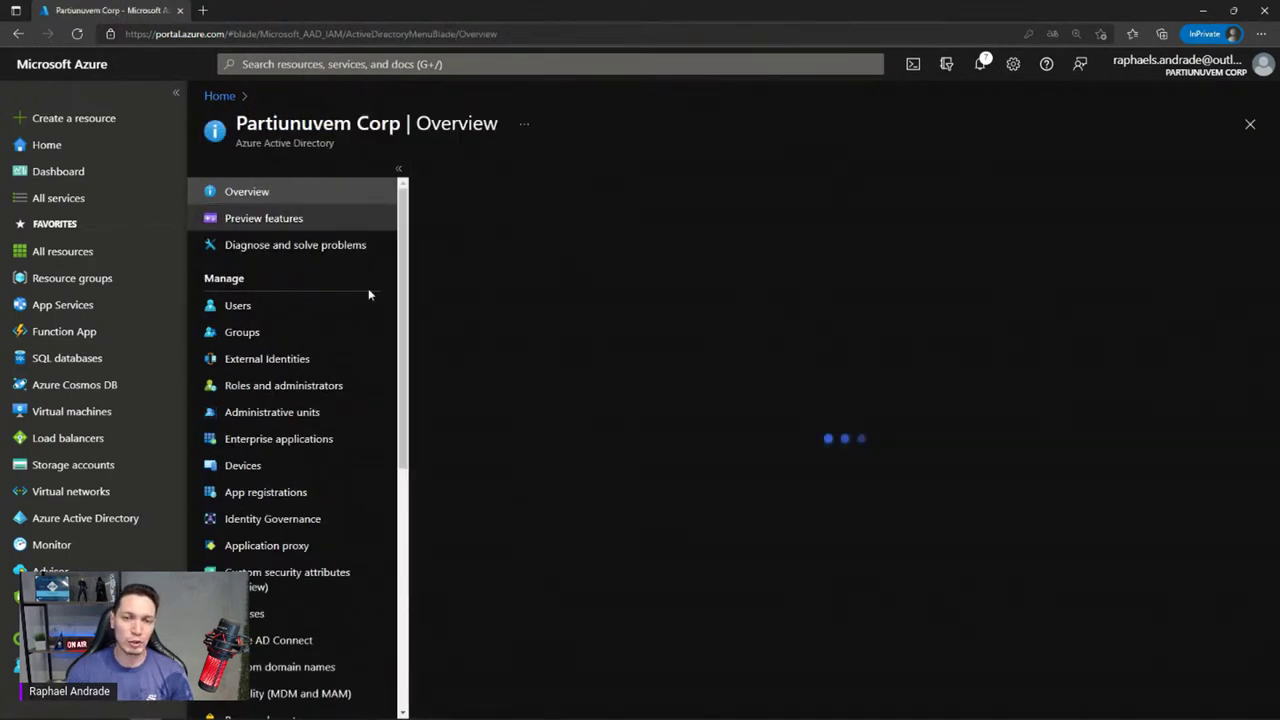
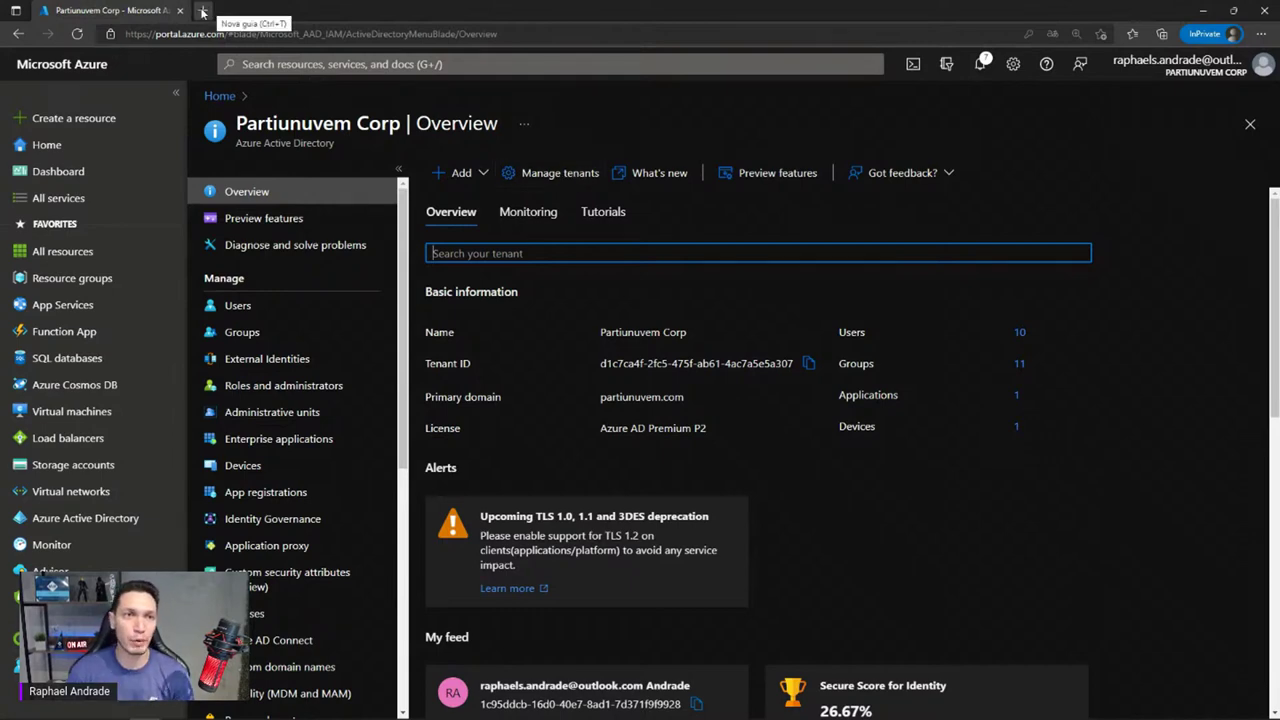
In a new Edge tab, search Google for 'azure calculator' and open the Azure pricing calculator result
click(203, 11)
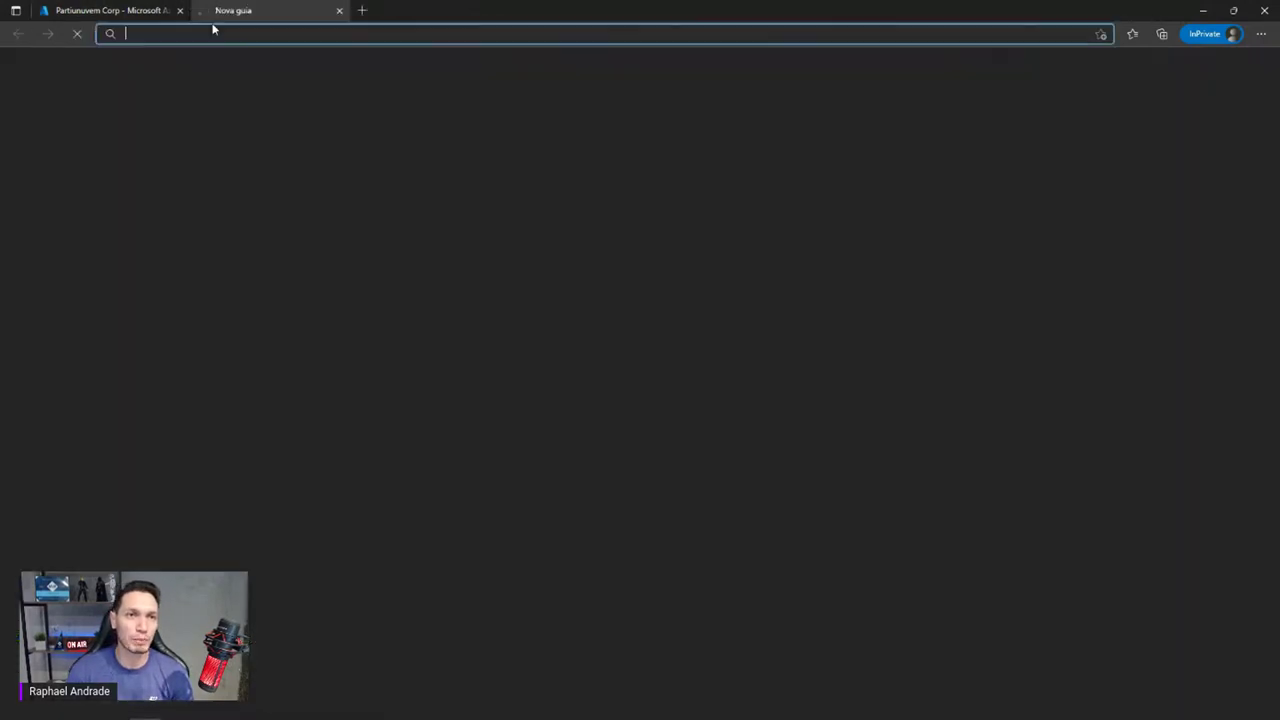
text(azure cal)
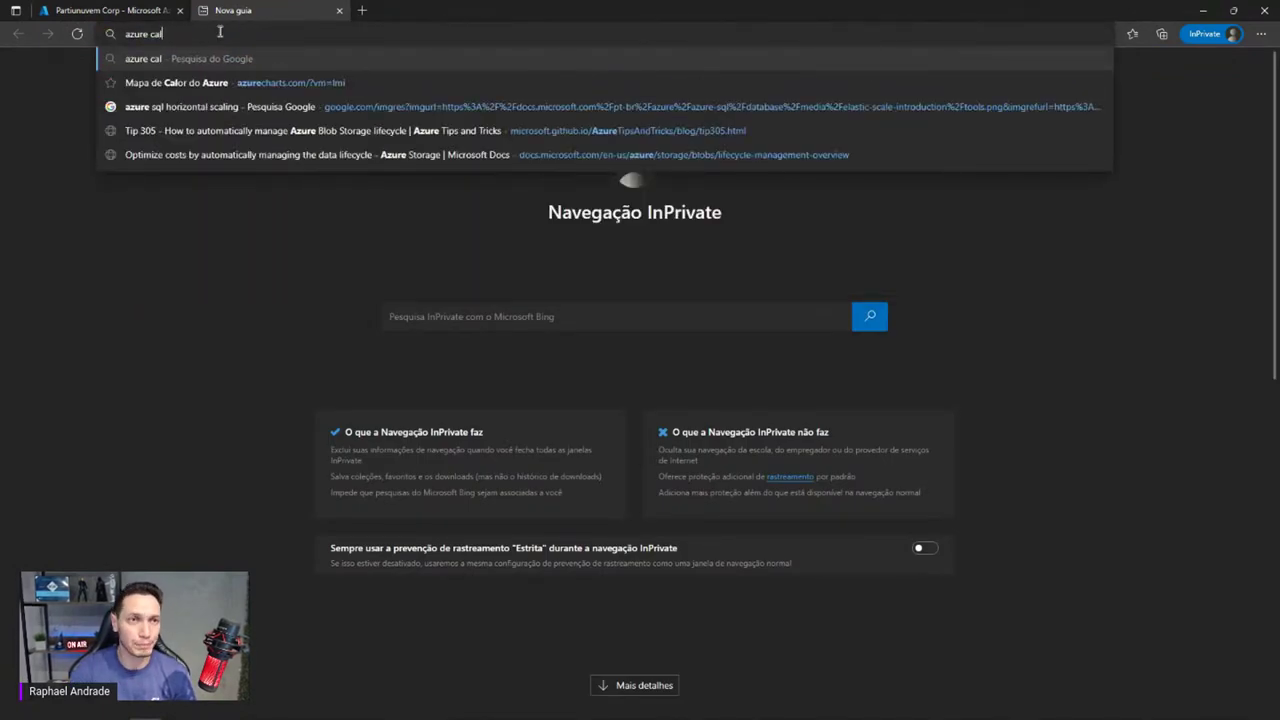
text(culator)
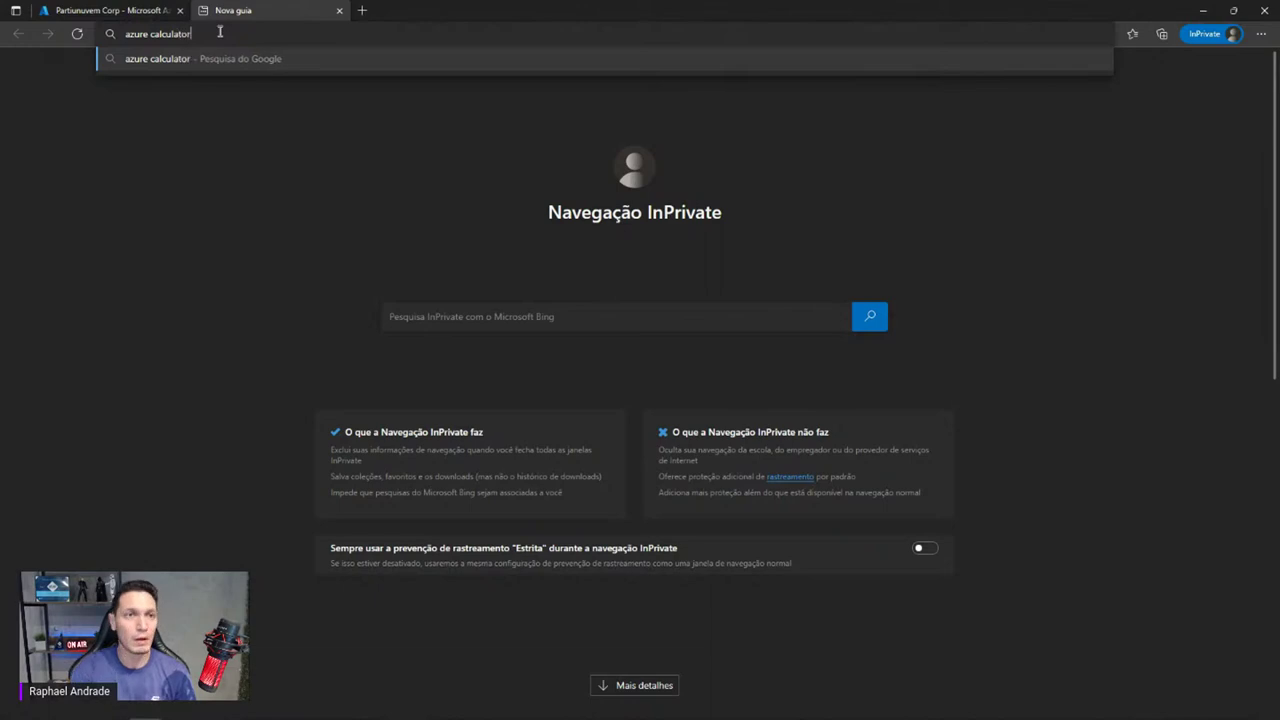
key(Return)
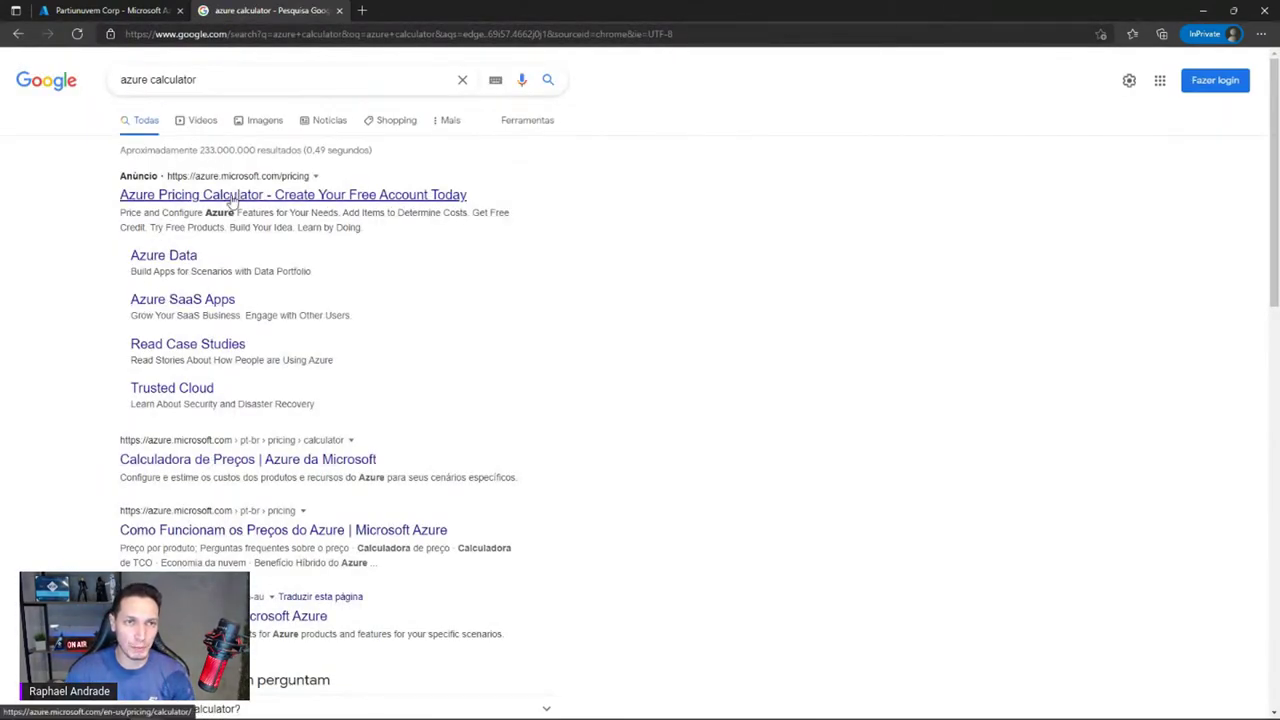
click(210, 459)
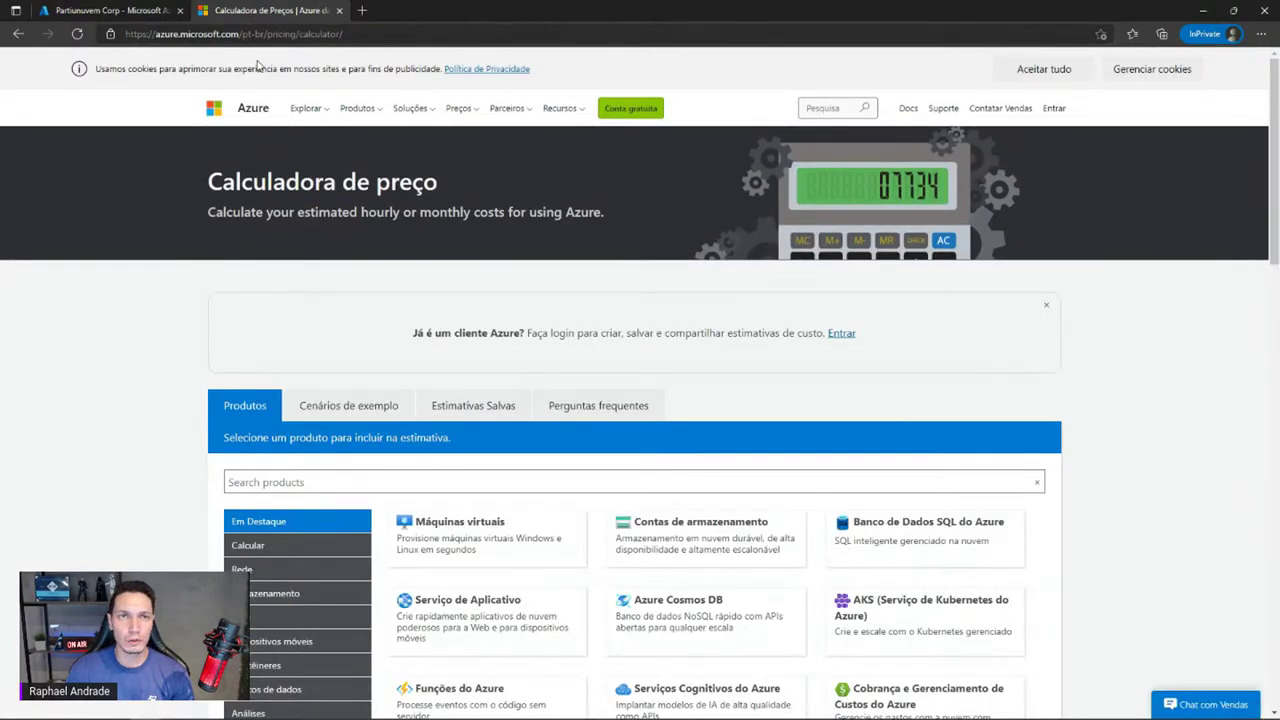
Change the calculator address from pt-br to en-us, dismiss the translate offer, and return to the product list
click(258, 34)
click(261, 35)
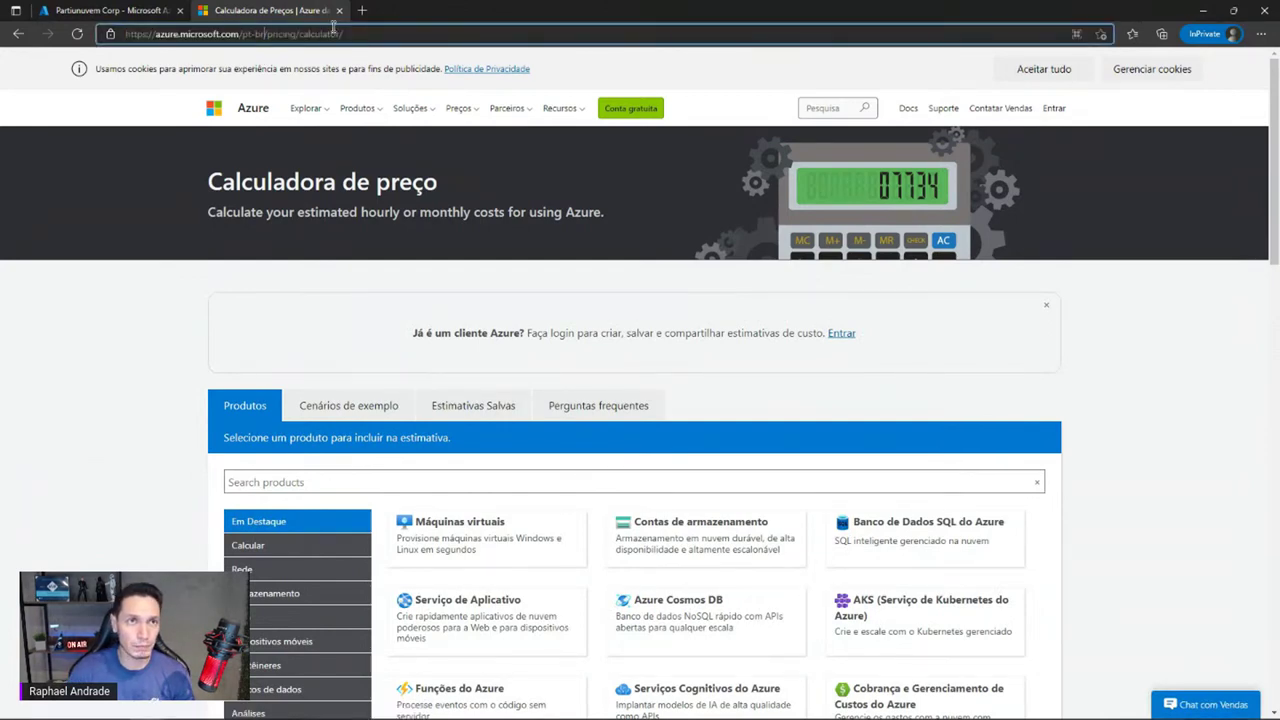
key(BackSpace)
key(BackSpace)
key(BackSpace)
key(BackSpace)
key(BackSpace)
text(e)
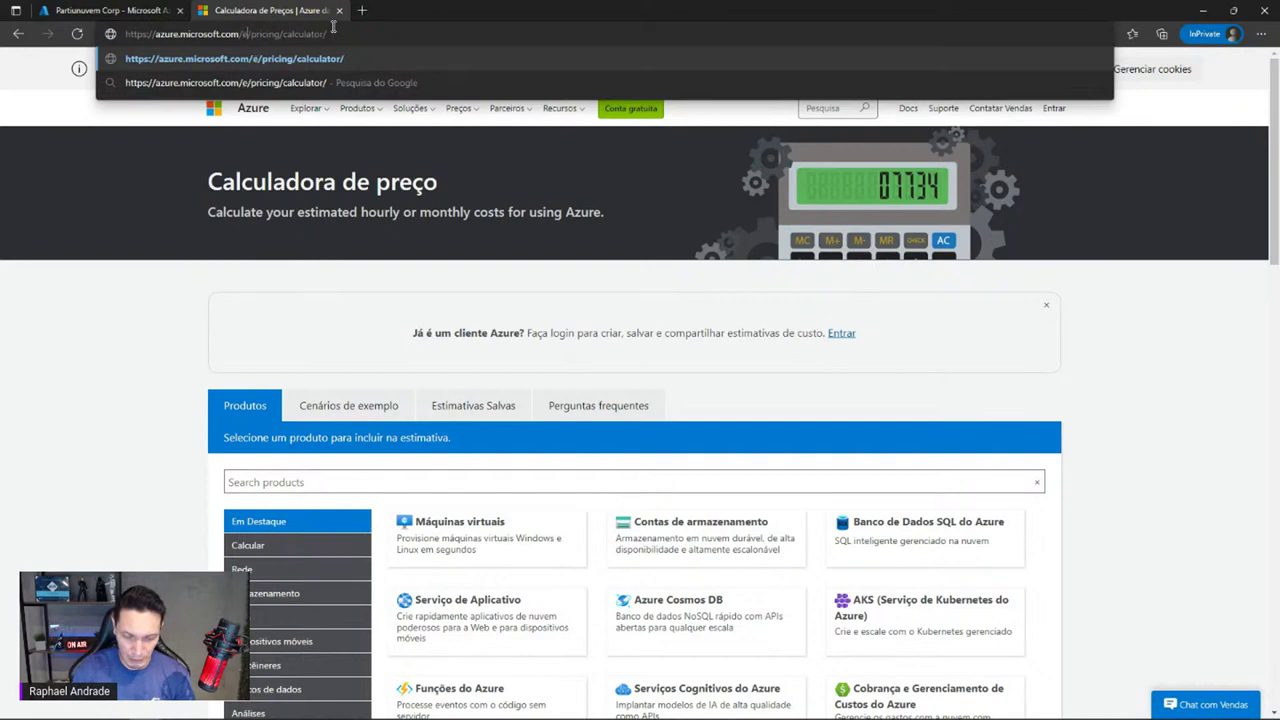
text(n-)
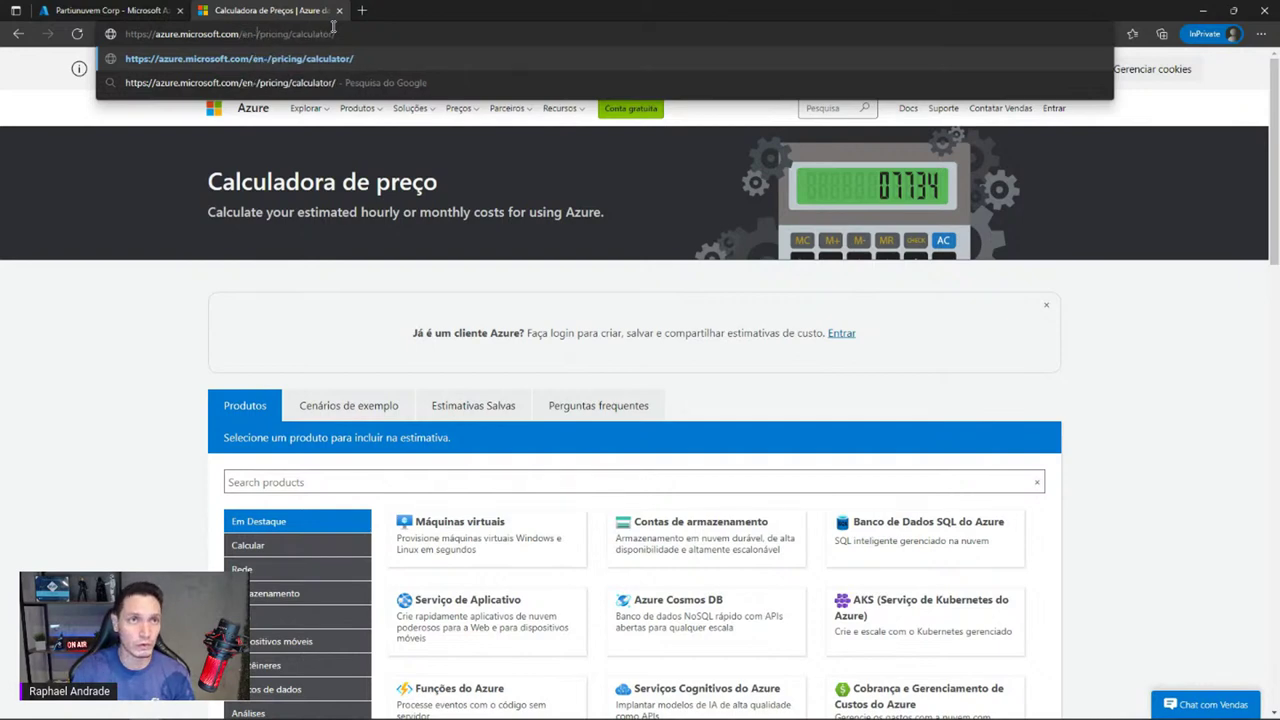
text(us)
key(Return)
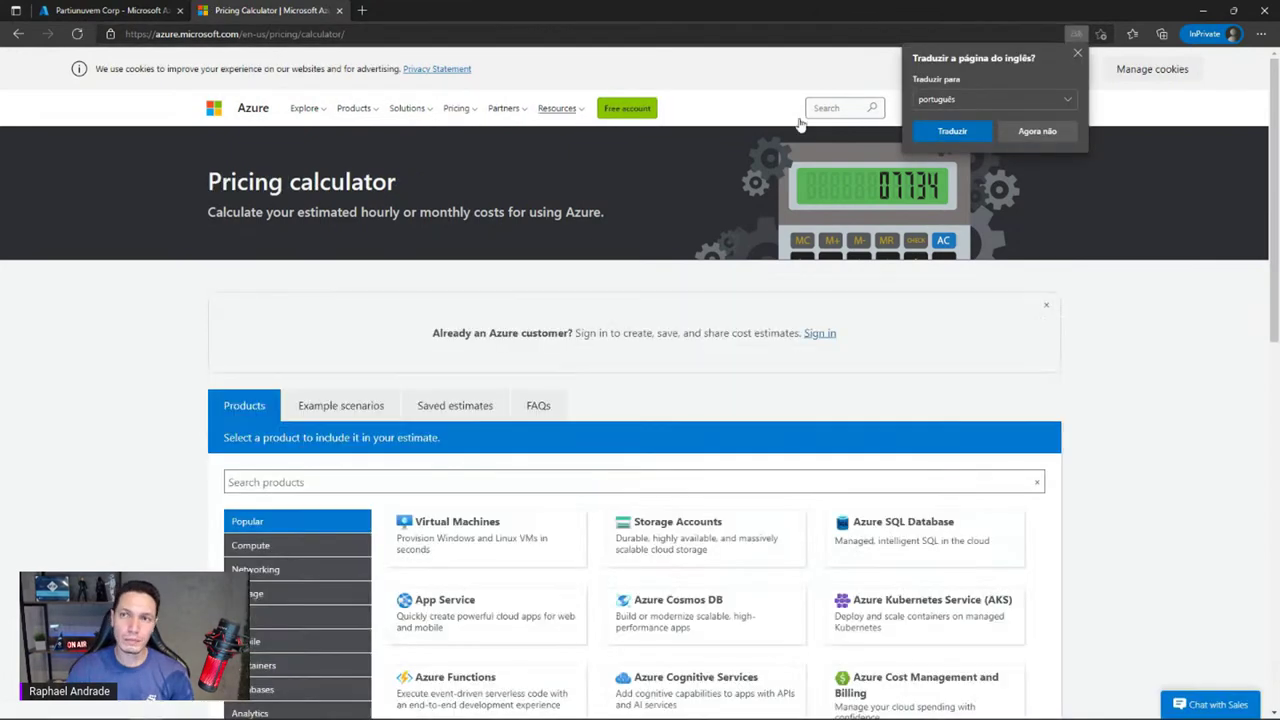
click(1076, 53)
scroll(686, 181, down, 7)
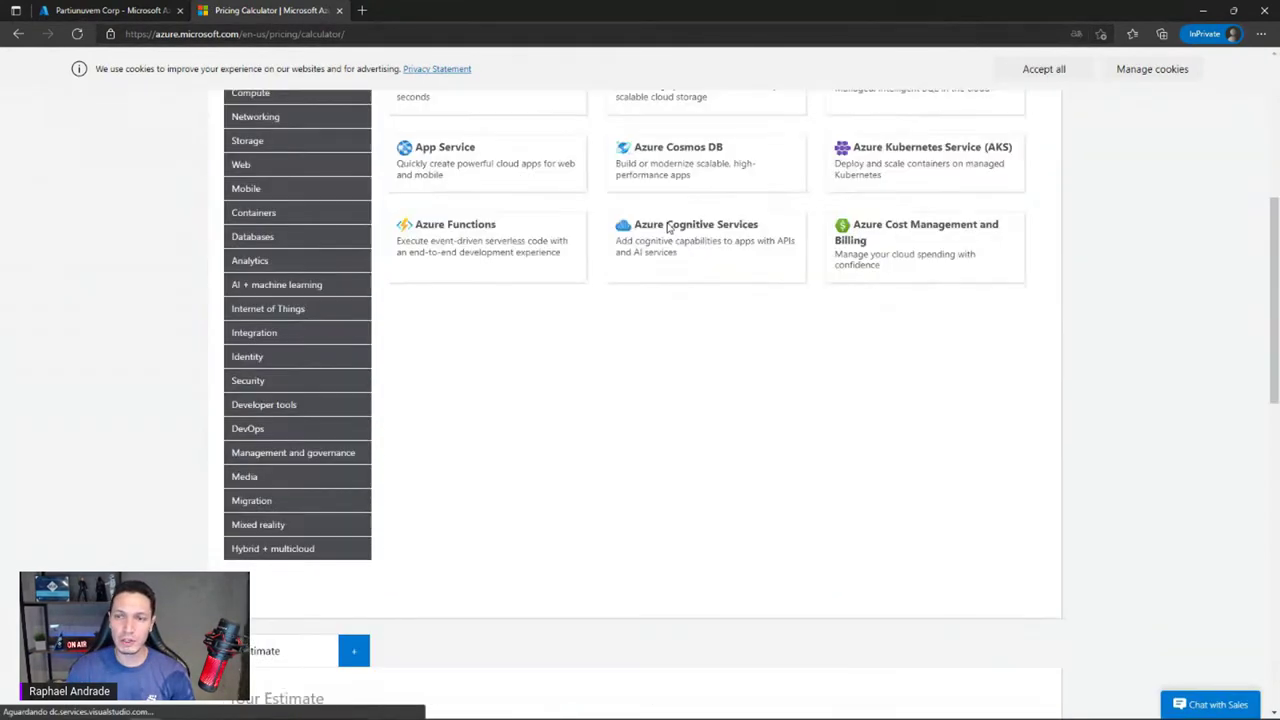
scroll(800, 289, down, 3)
scroll(794, 271, up, 2)
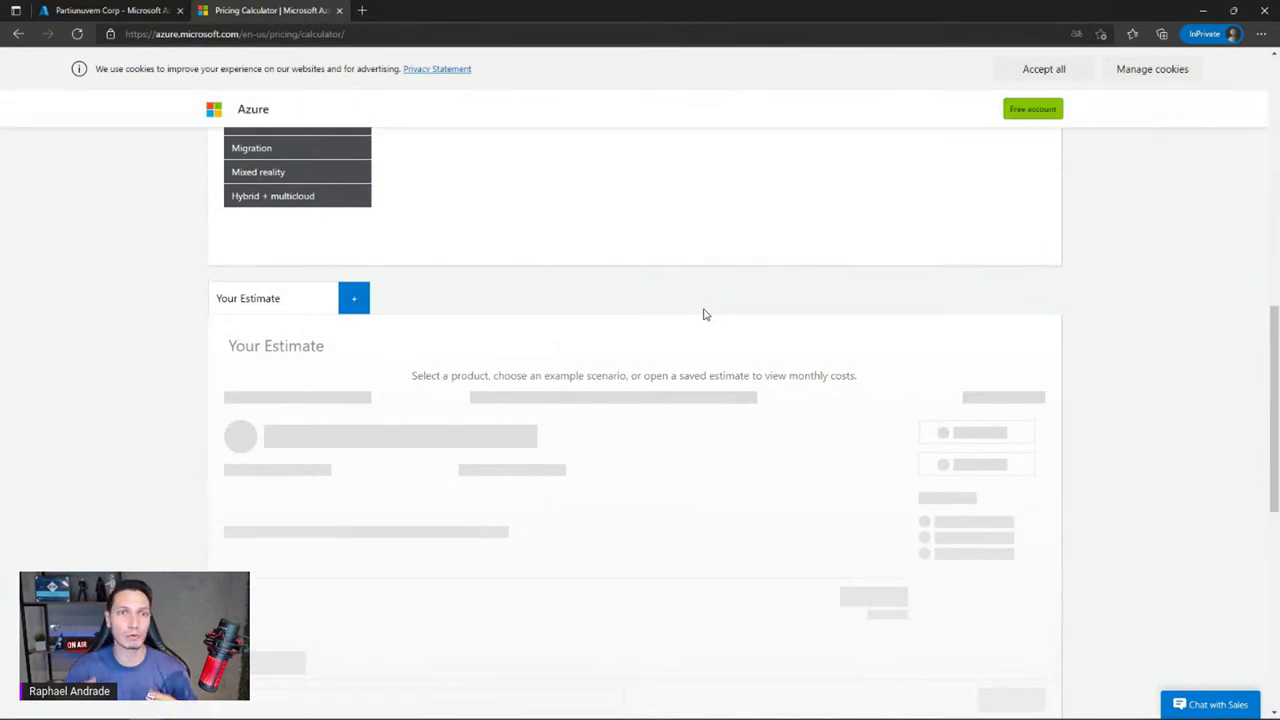
scroll(703, 314, up, 7)
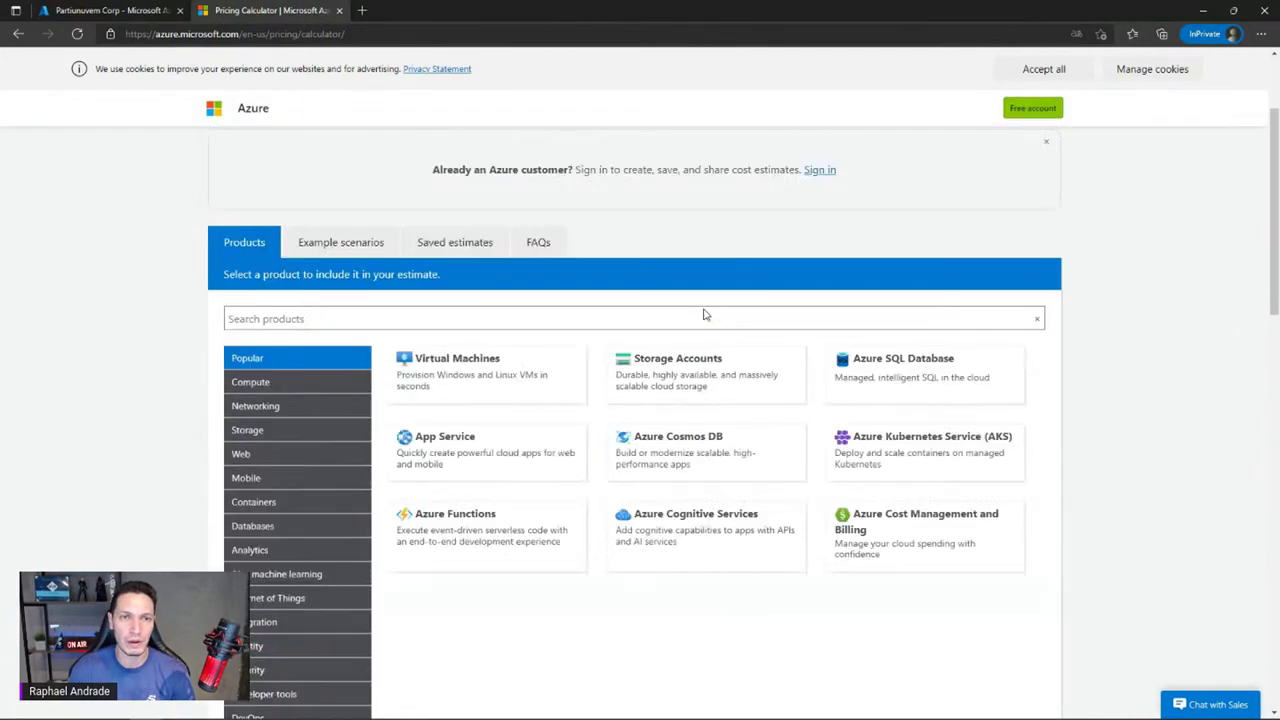
scroll(652, 430, down, 1)
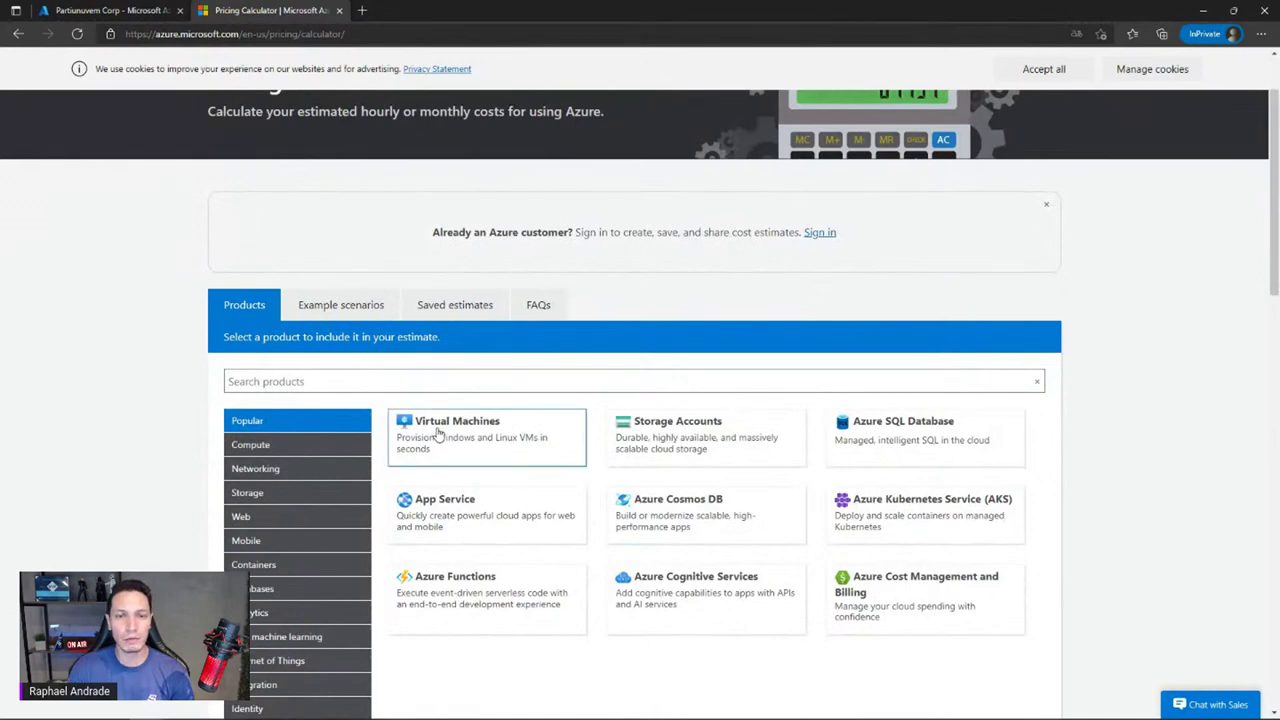
Add a Virtual Machines estimate and set its currency to Brazil – Real (R$) BRL
click(471, 428)
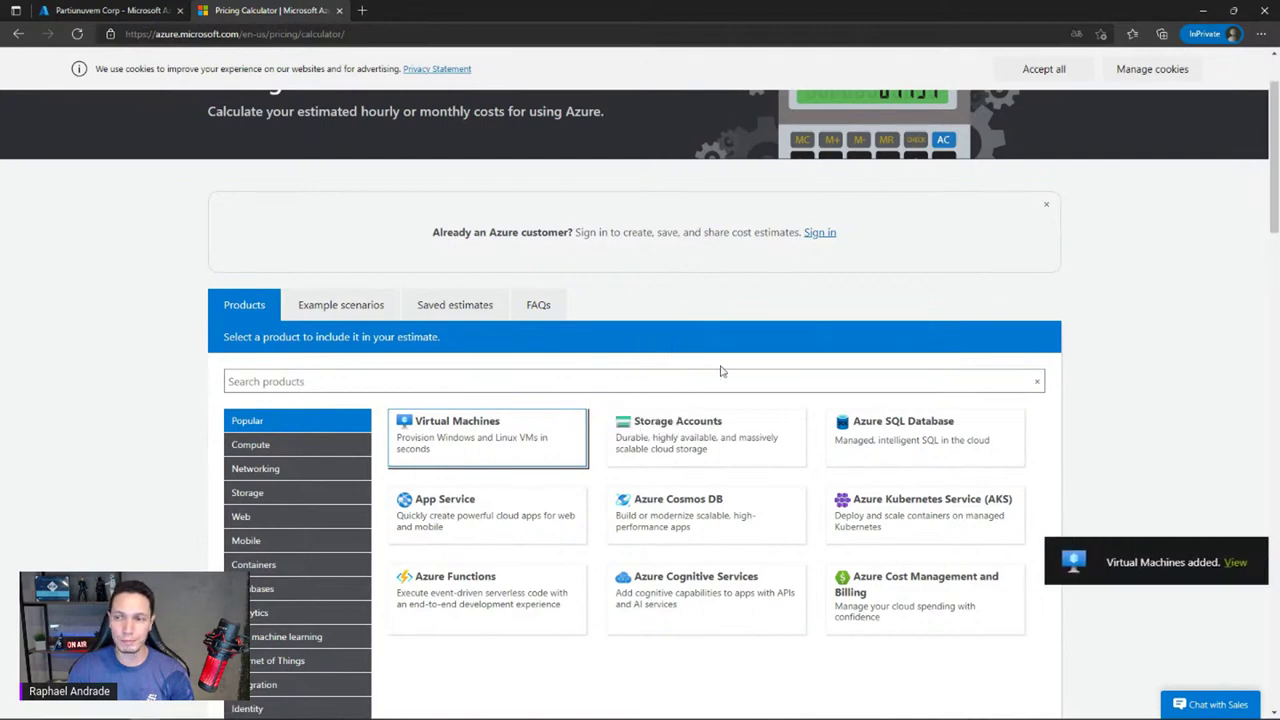
click(1225, 564)
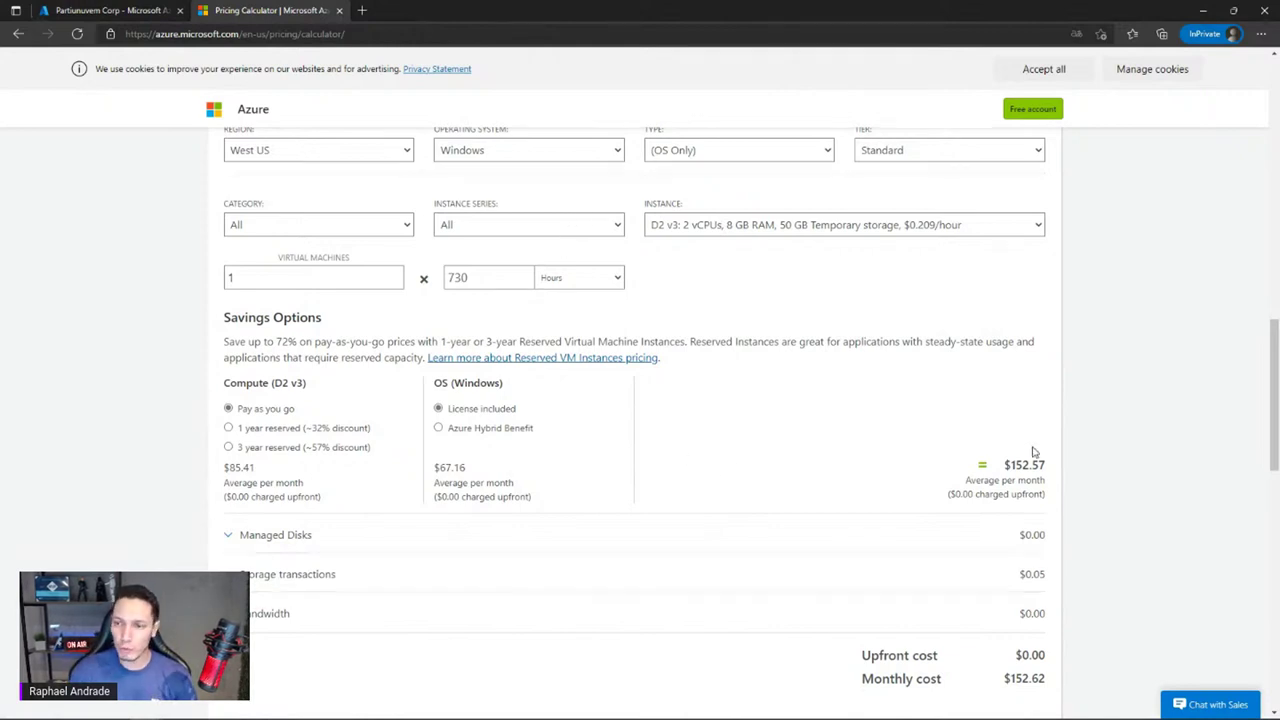
scroll(1010, 480, down, 4)
click(1020, 644)
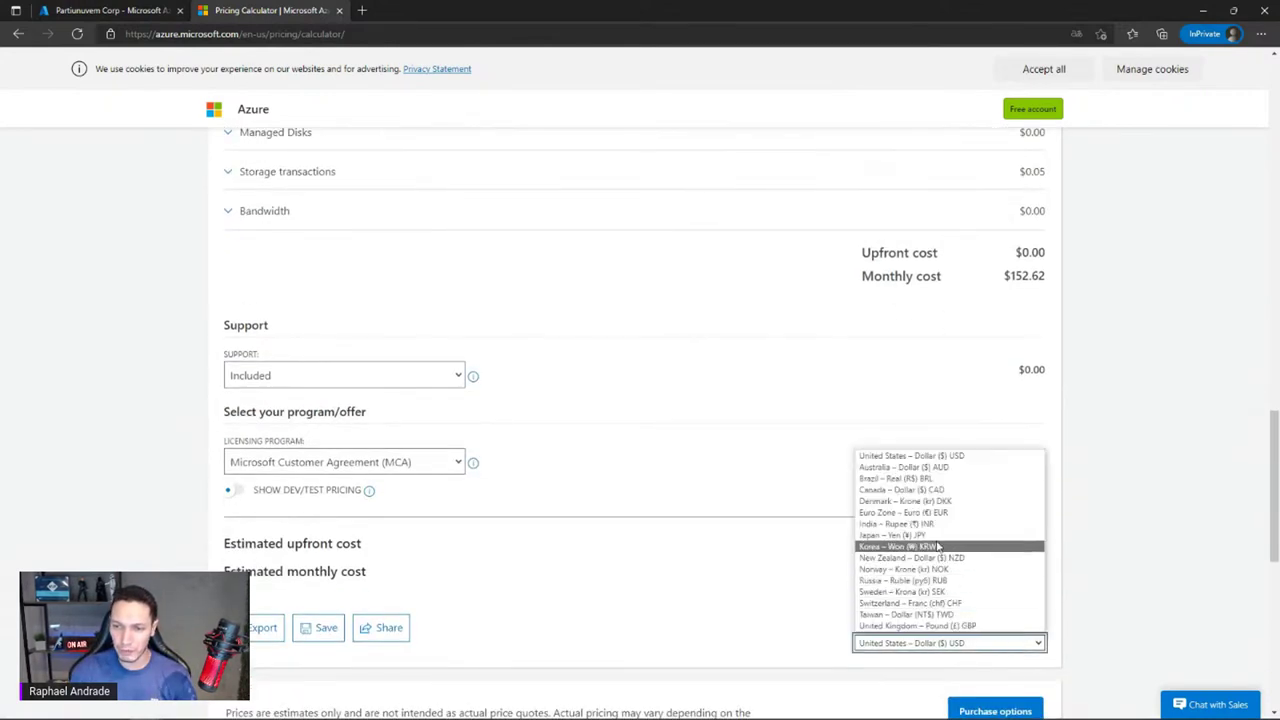
key(Escape)
key(b)
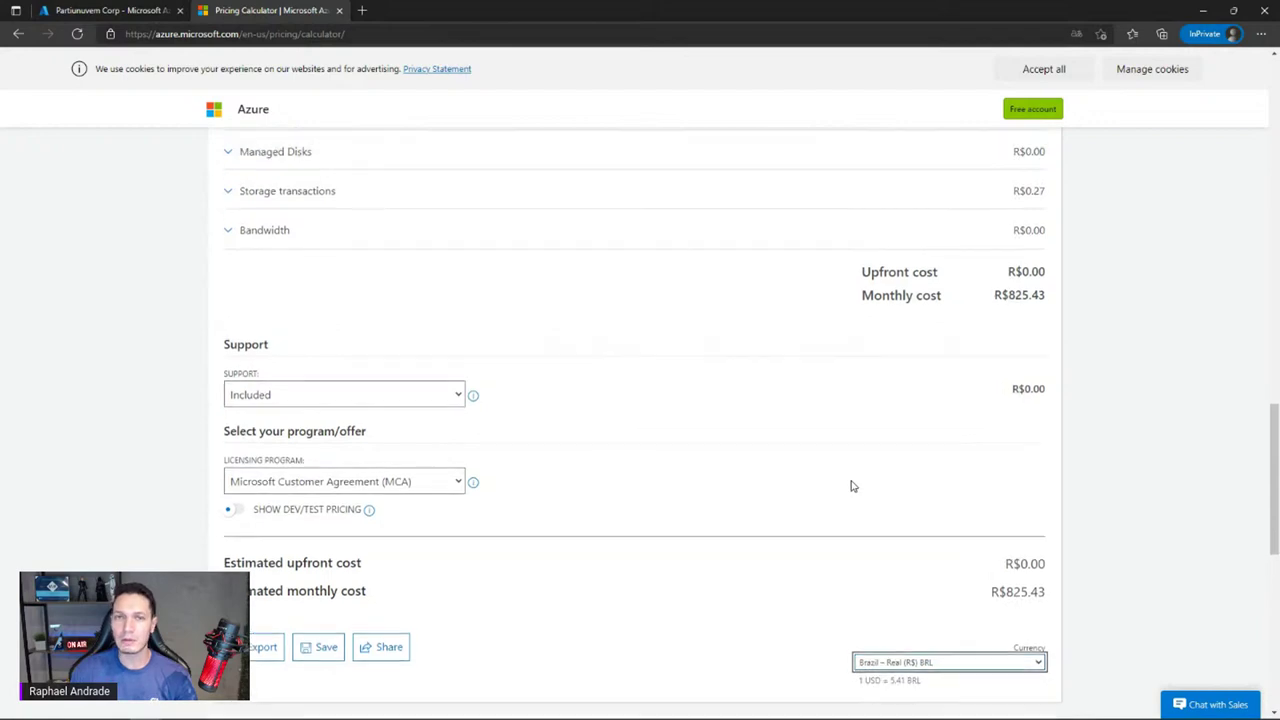
scroll(851, 486, up, 7)
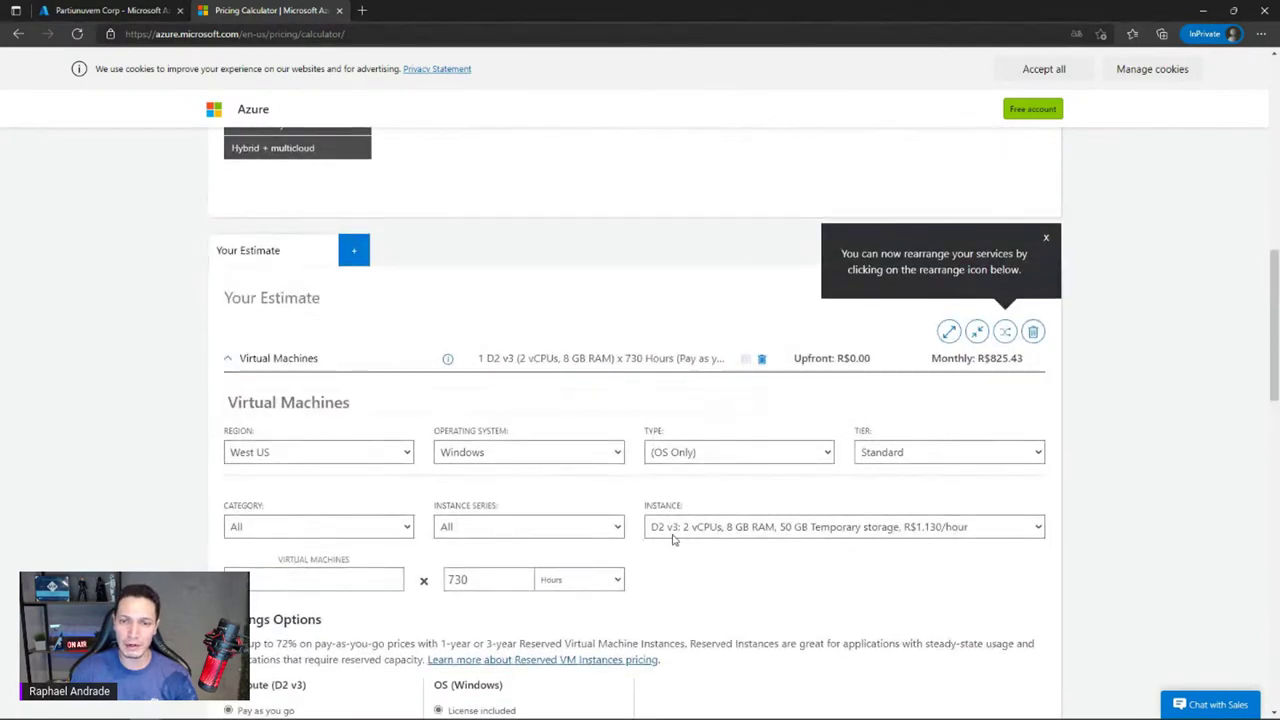
scroll(677, 538, down, 2)
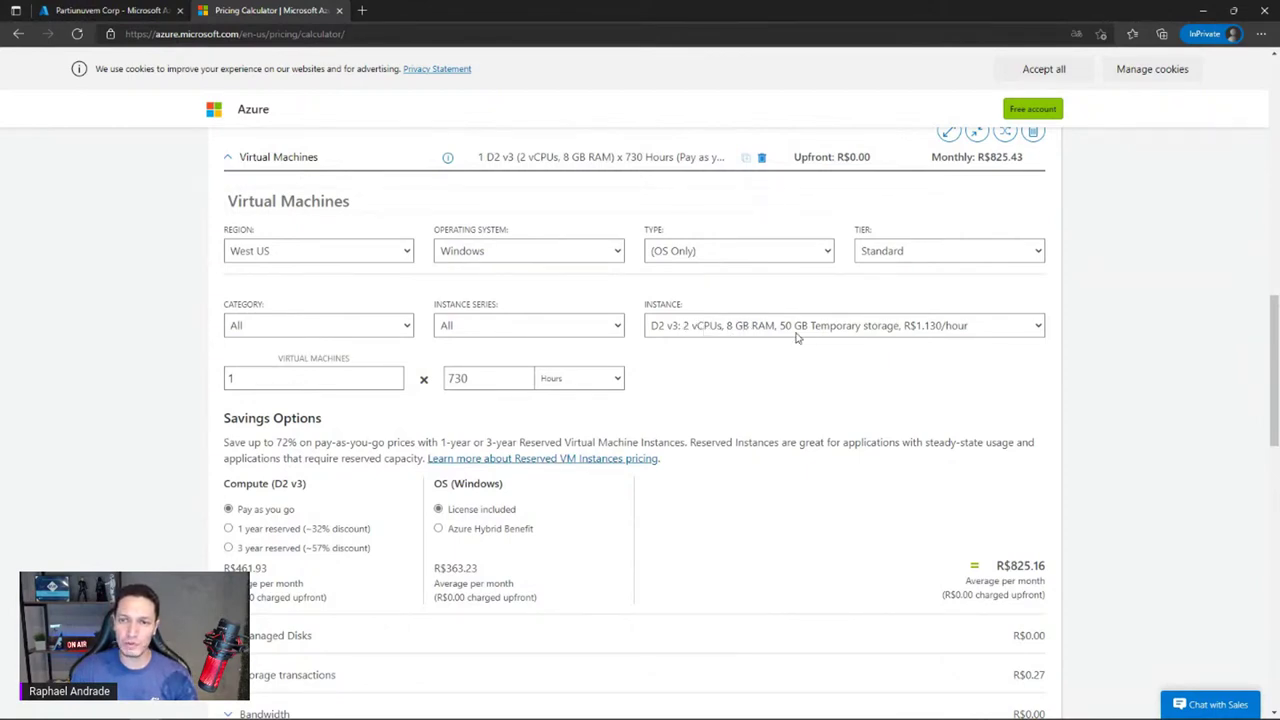
scroll(808, 374, down, 1)
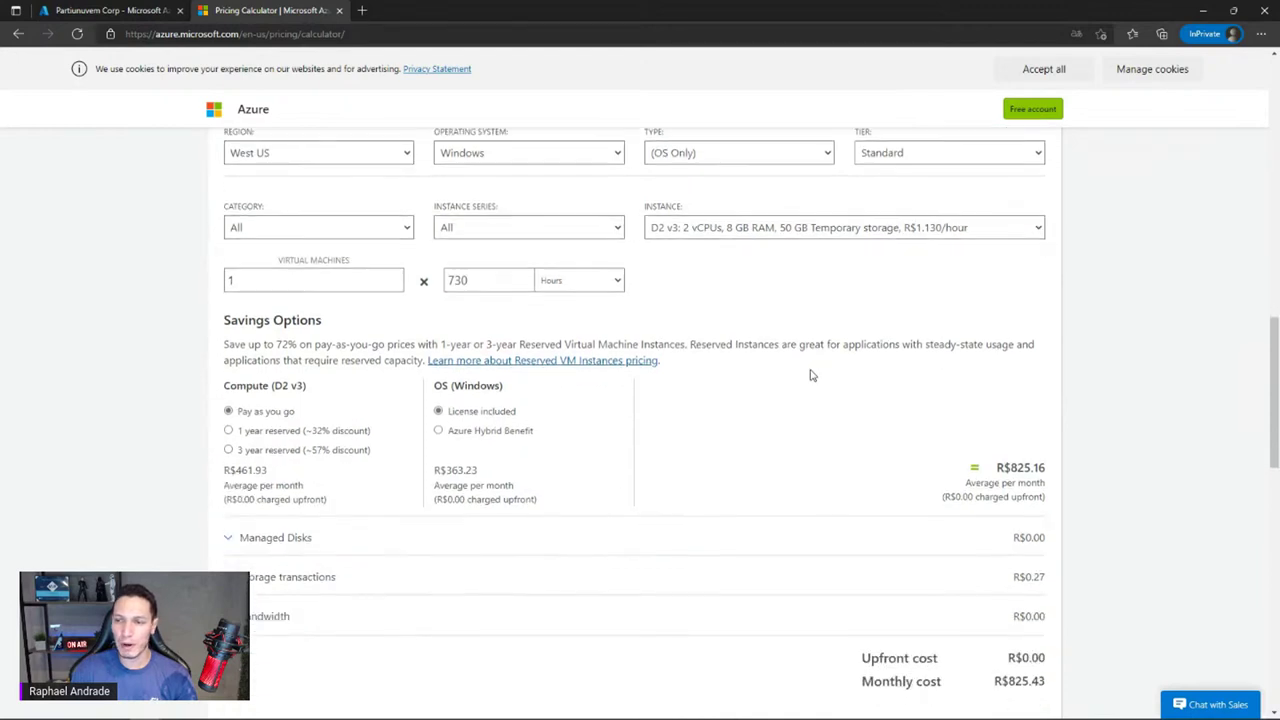
double_click(1015, 463)
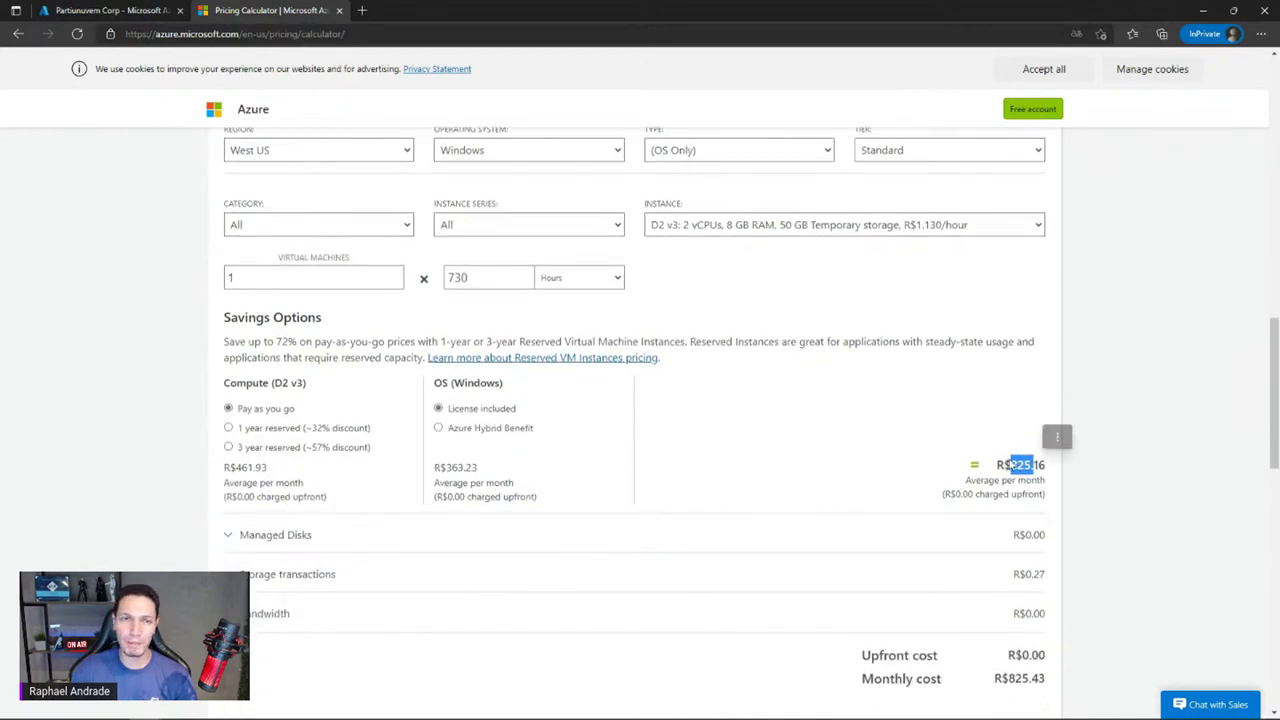
scroll(1010, 464, up, 1)
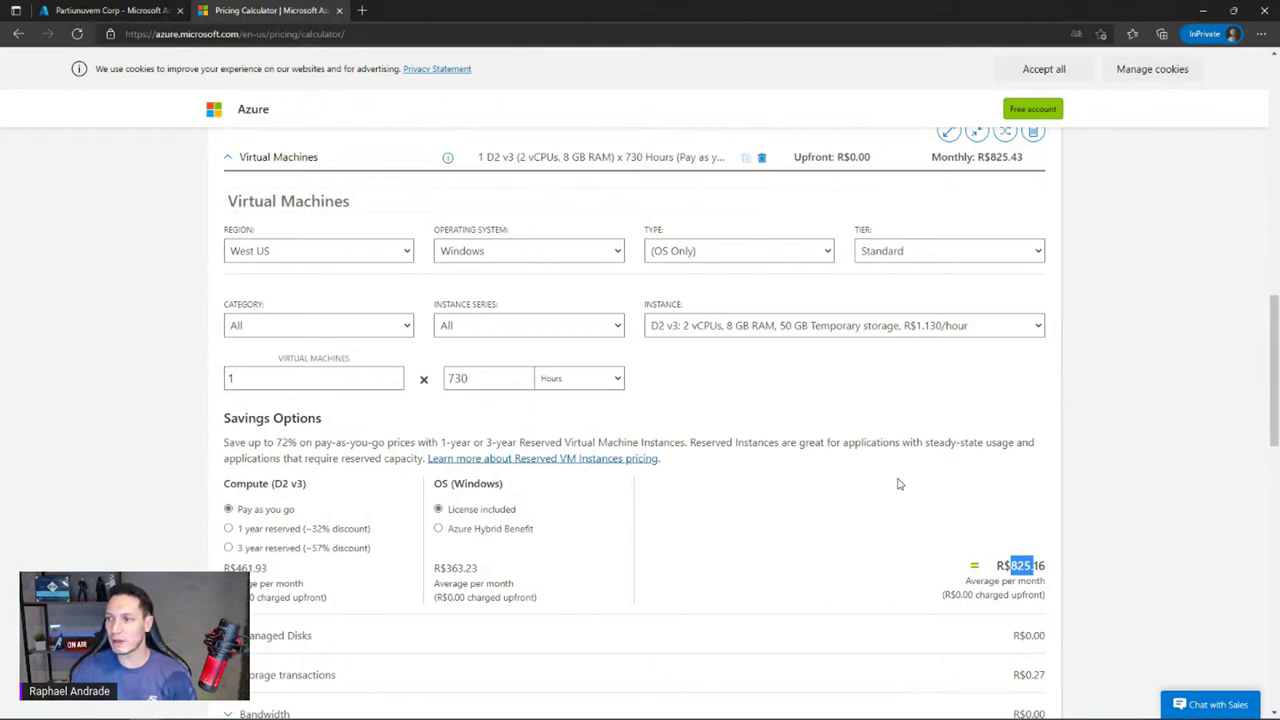
click(504, 377)
drag(504, 377, 441, 381)
click(481, 376)
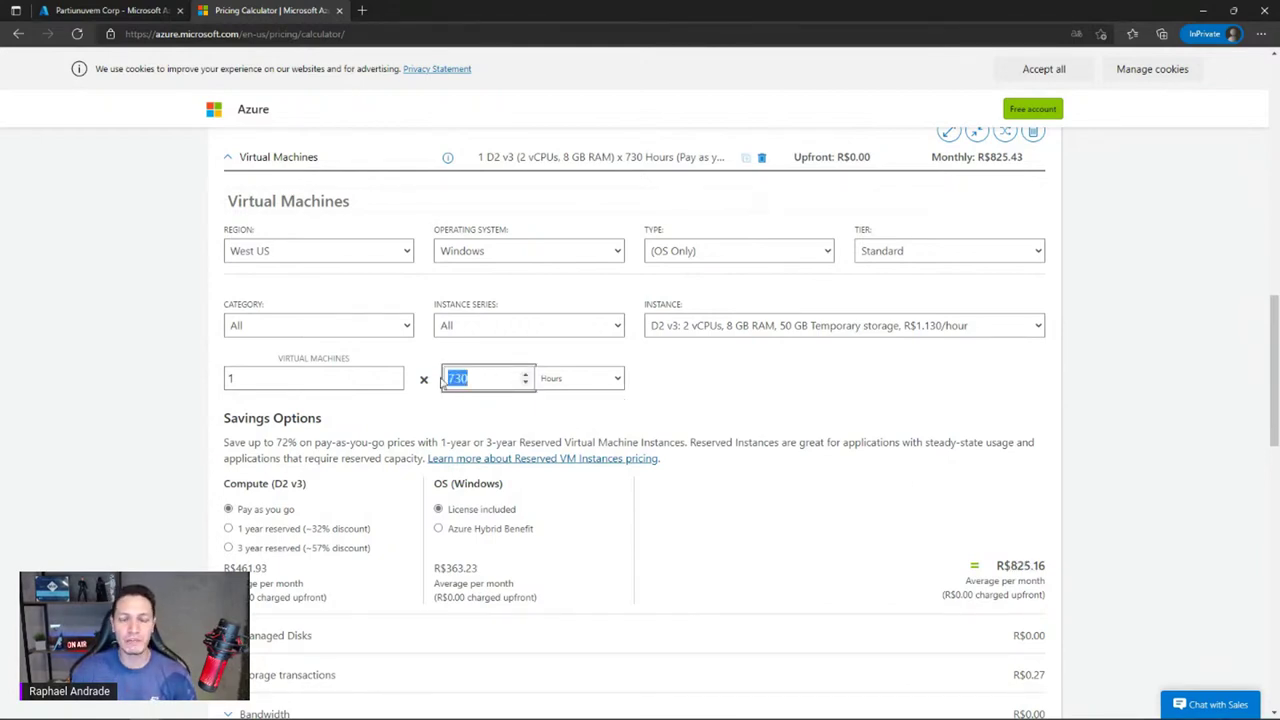
click(490, 374)
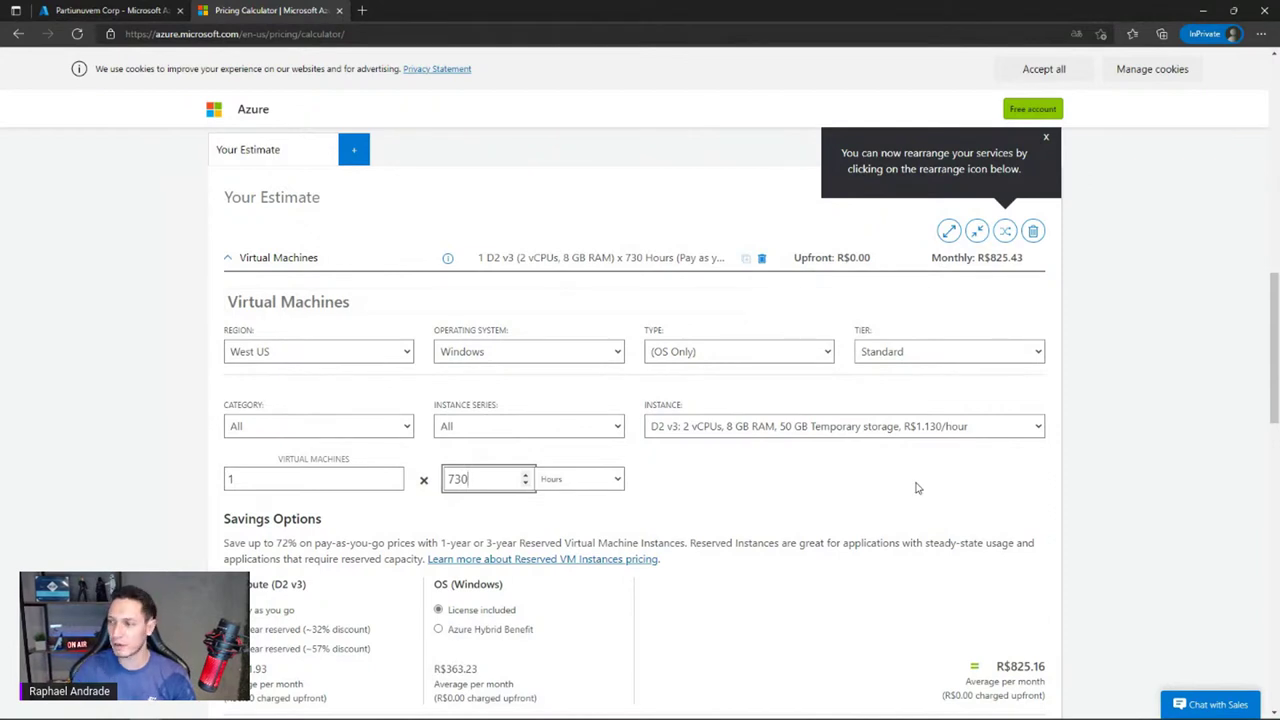
scroll(917, 488, down, 2)
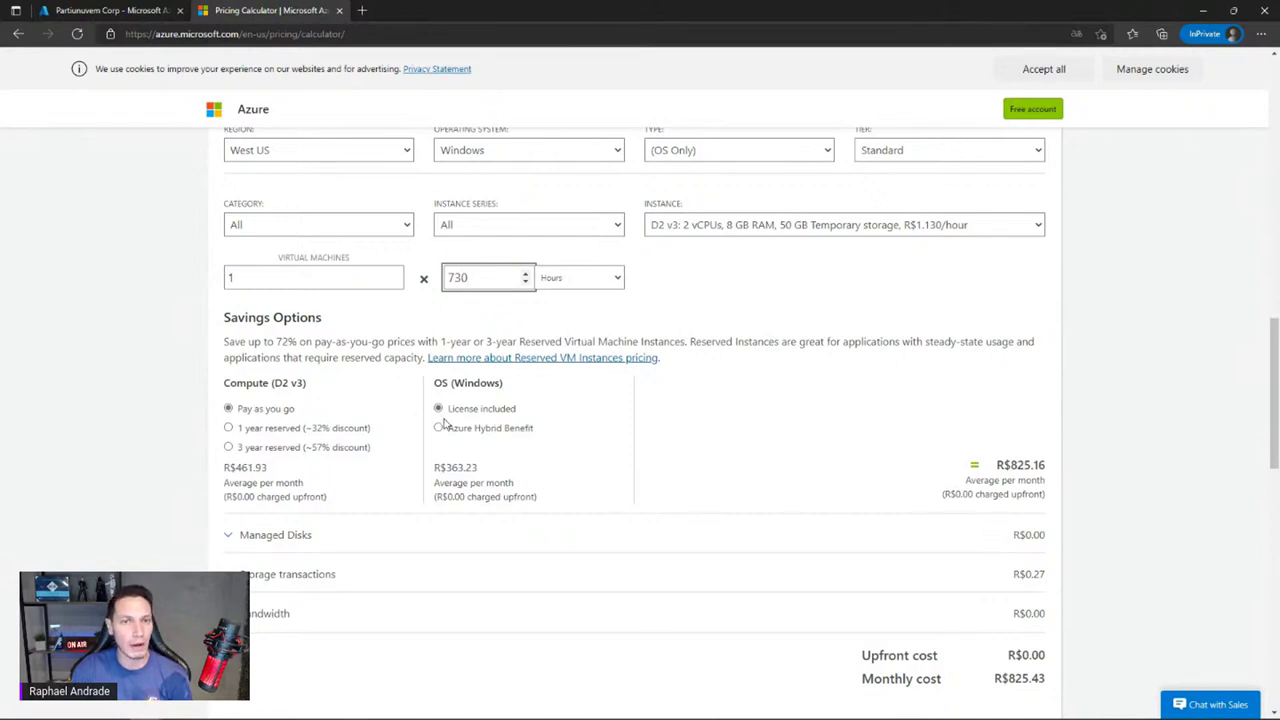
triple_click(447, 462)
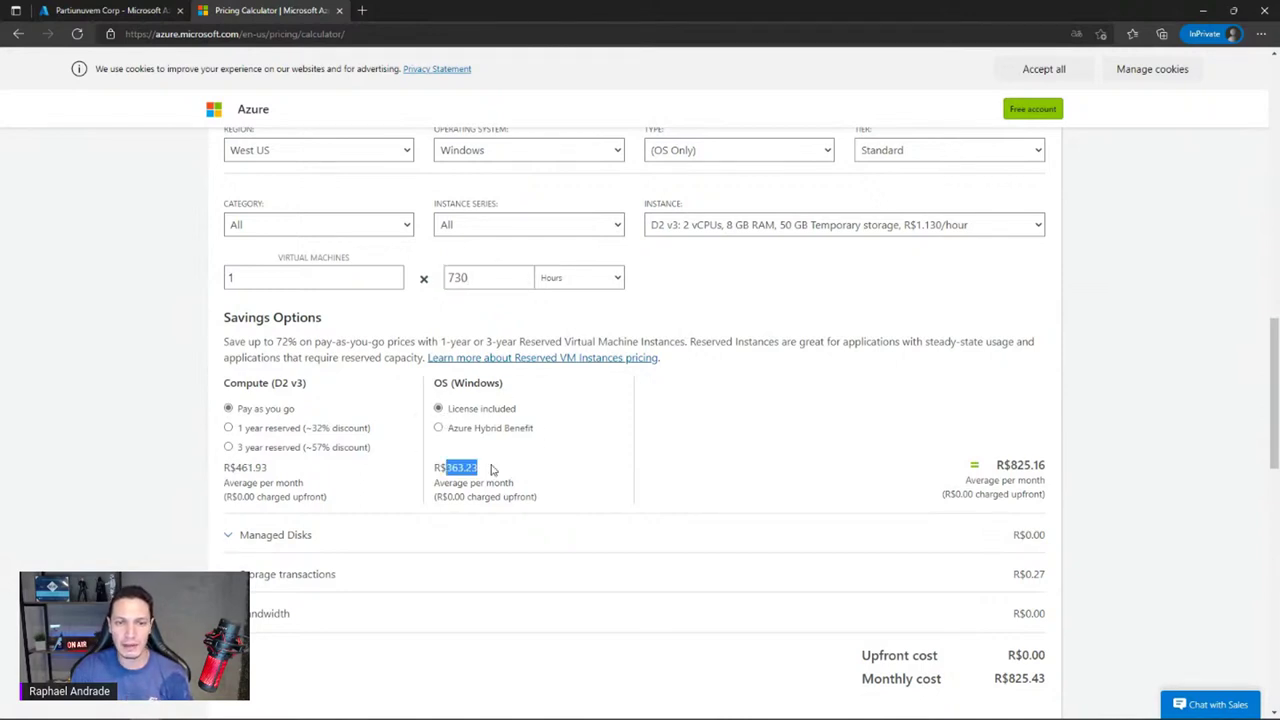
click(523, 469)
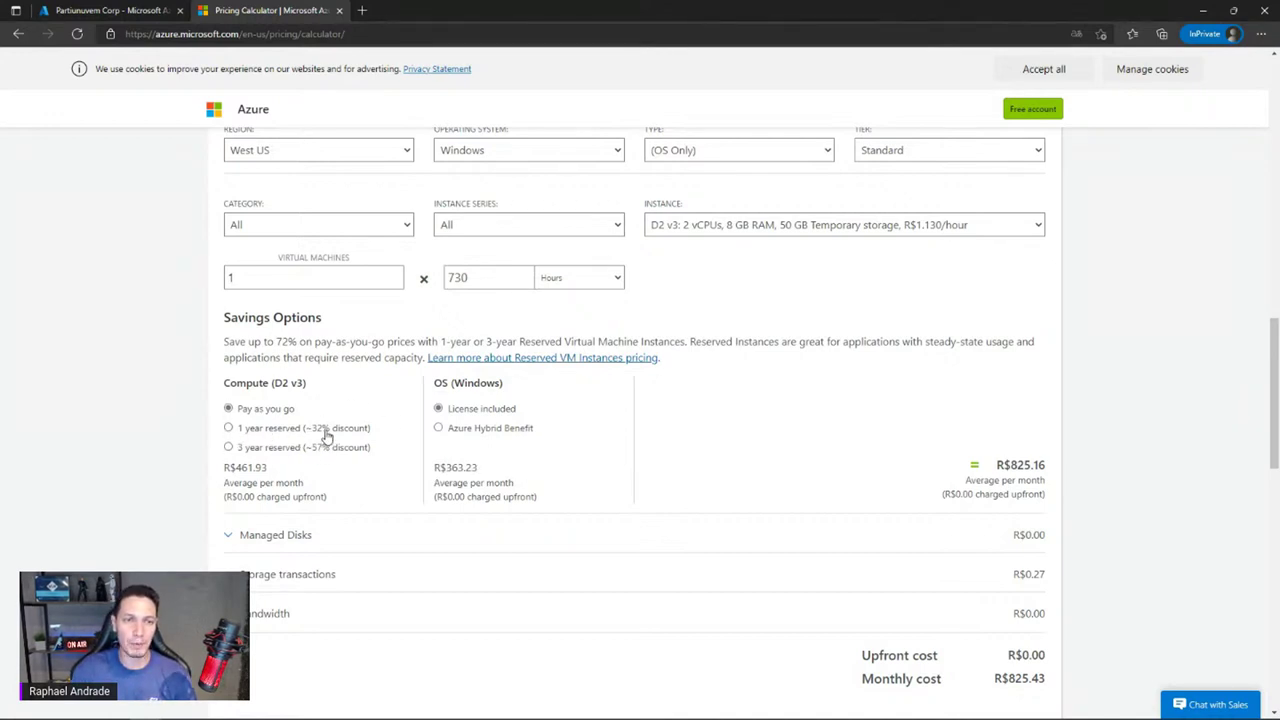
click(228, 429)
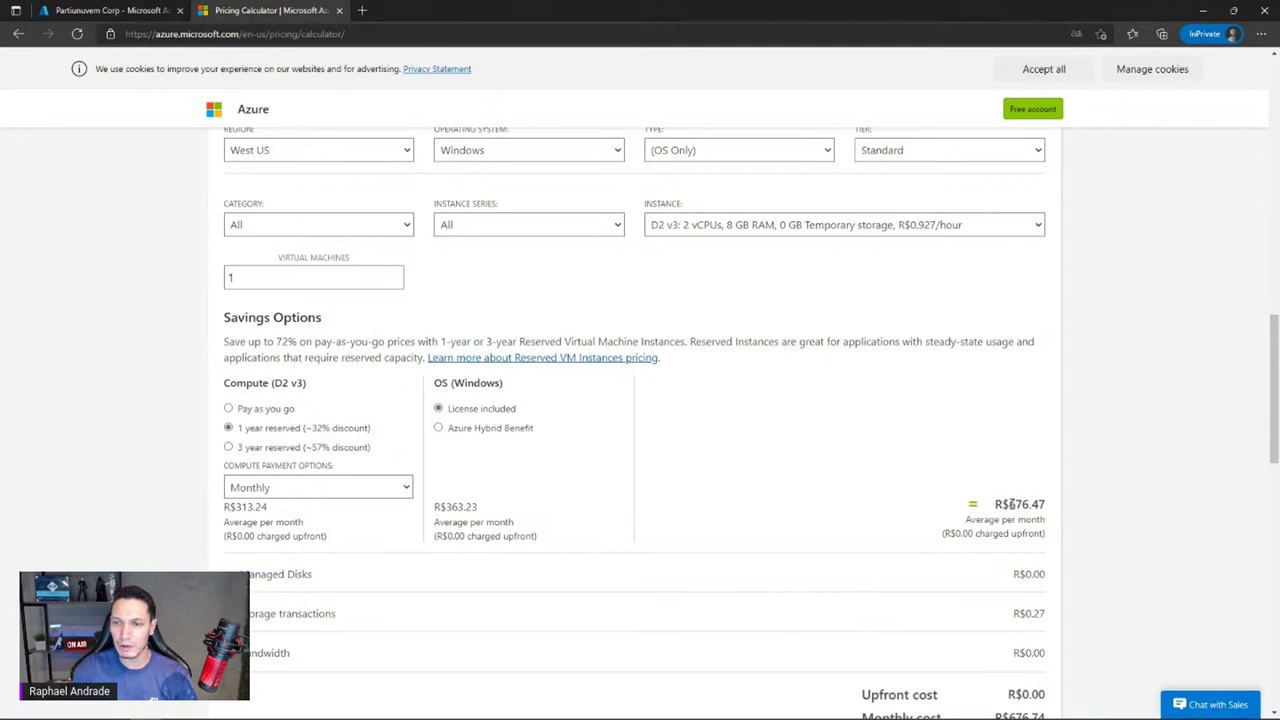
drag(1010, 504, 1047, 505)
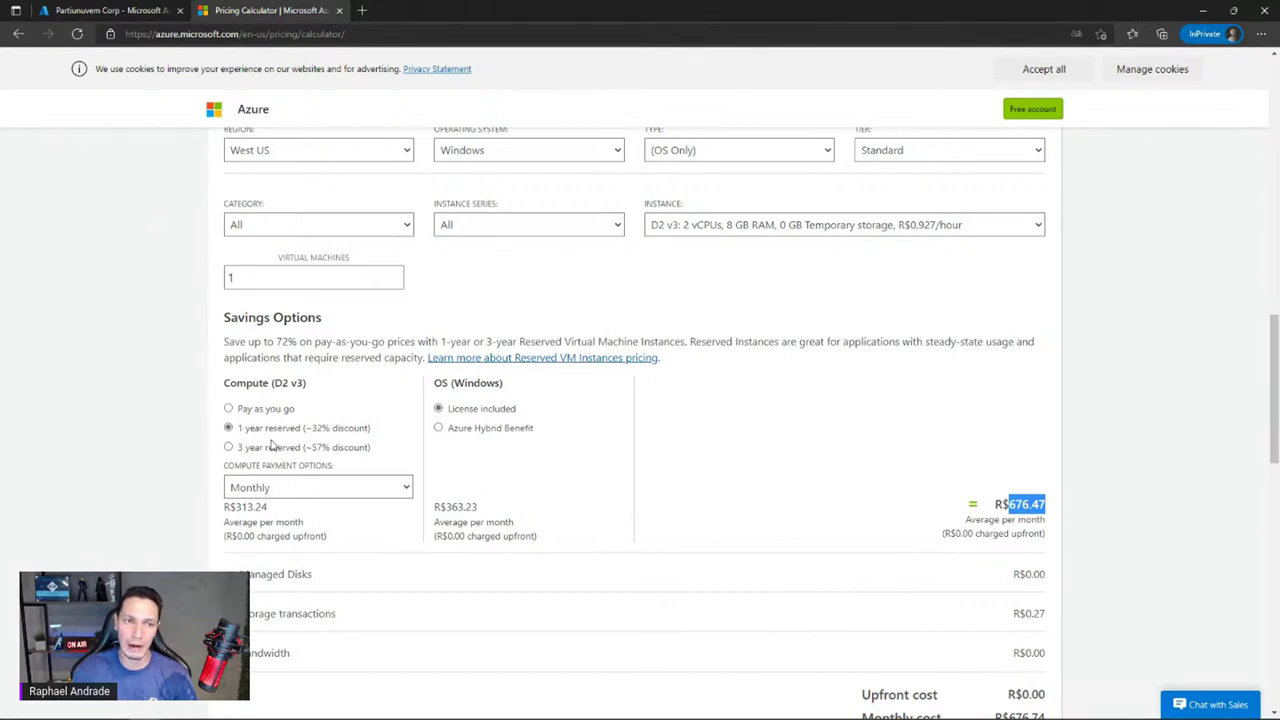
click(229, 410)
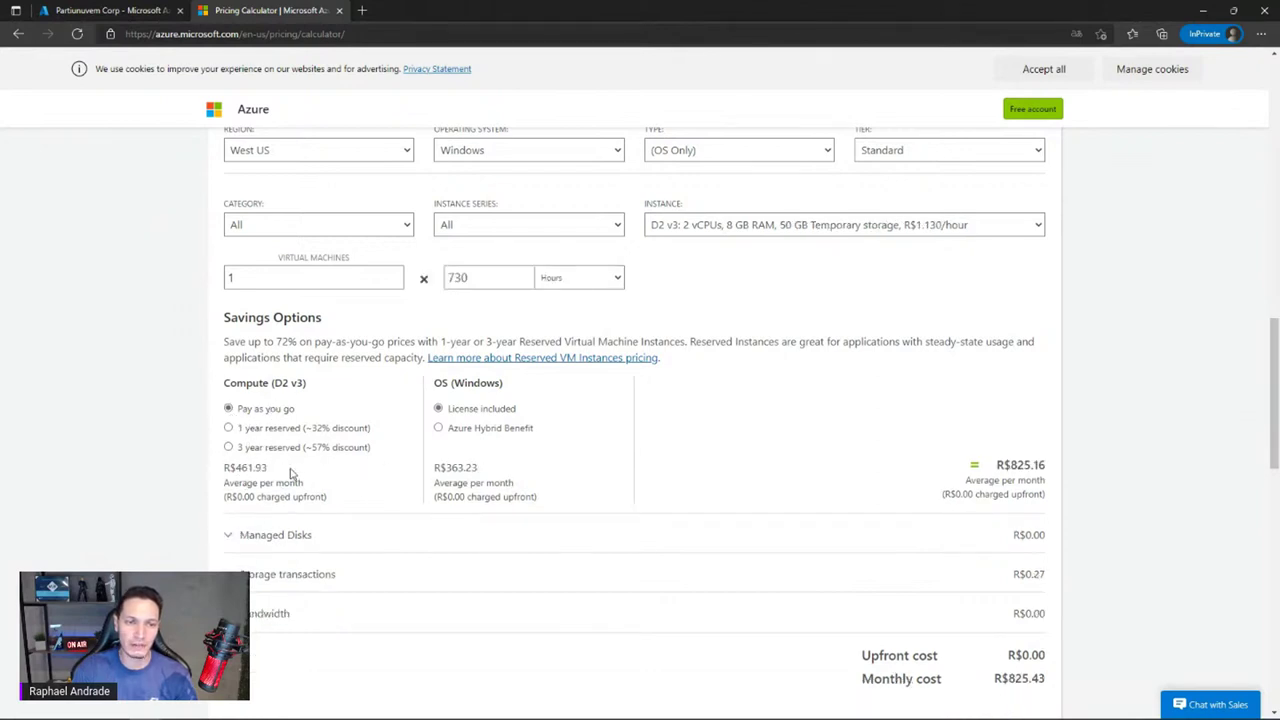
click(229, 428)
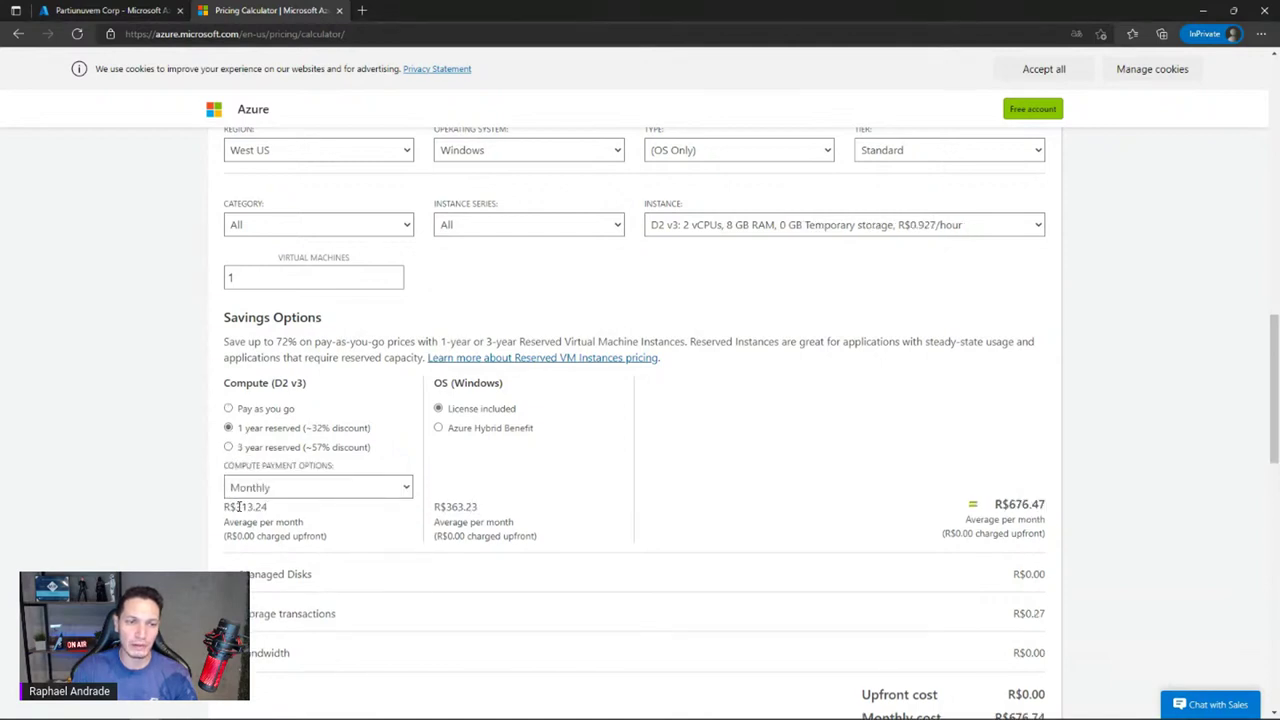
drag(238, 507, 268, 507)
right_click(274, 470)
click(228, 452)
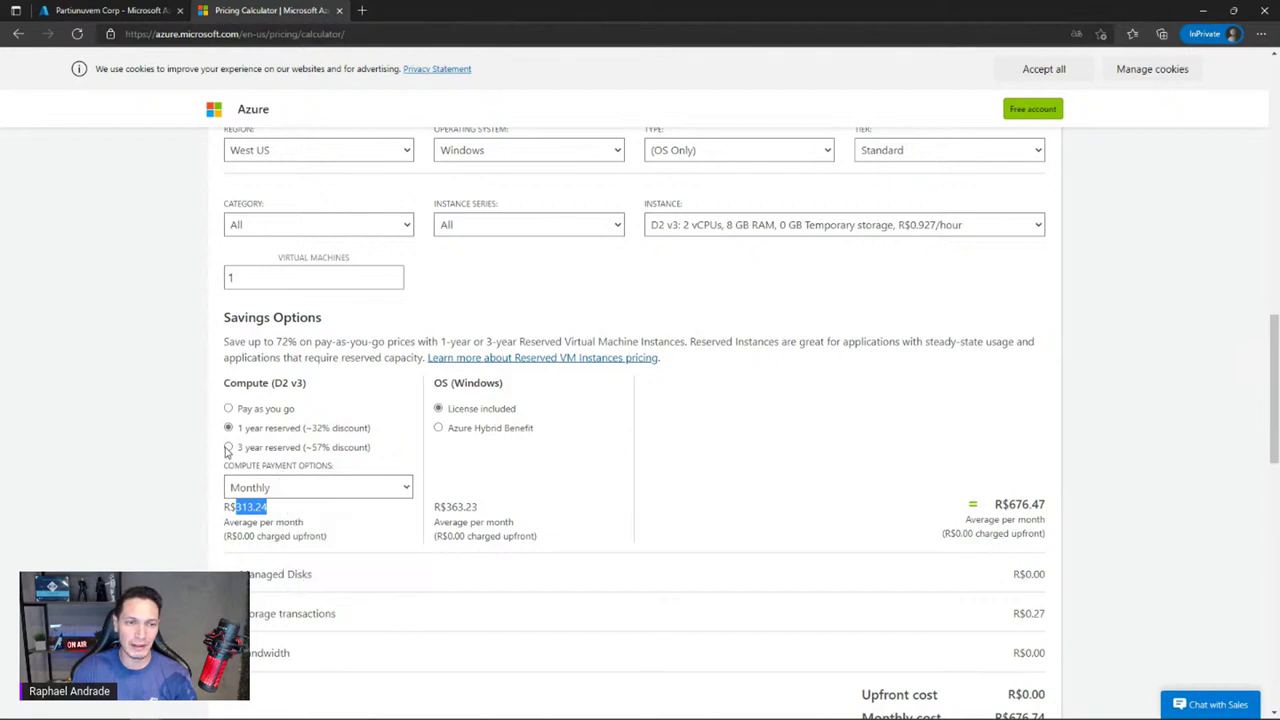
click(228, 448)
drag(237, 507, 268, 507)
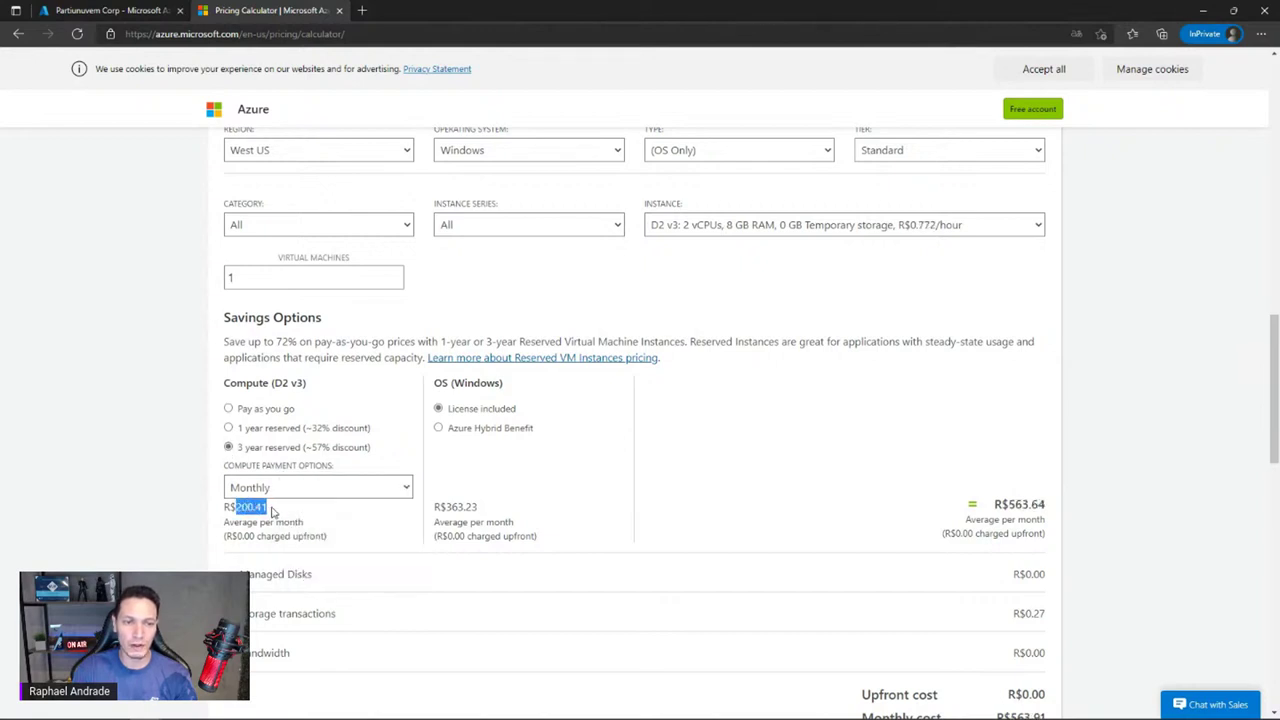
click(229, 409)
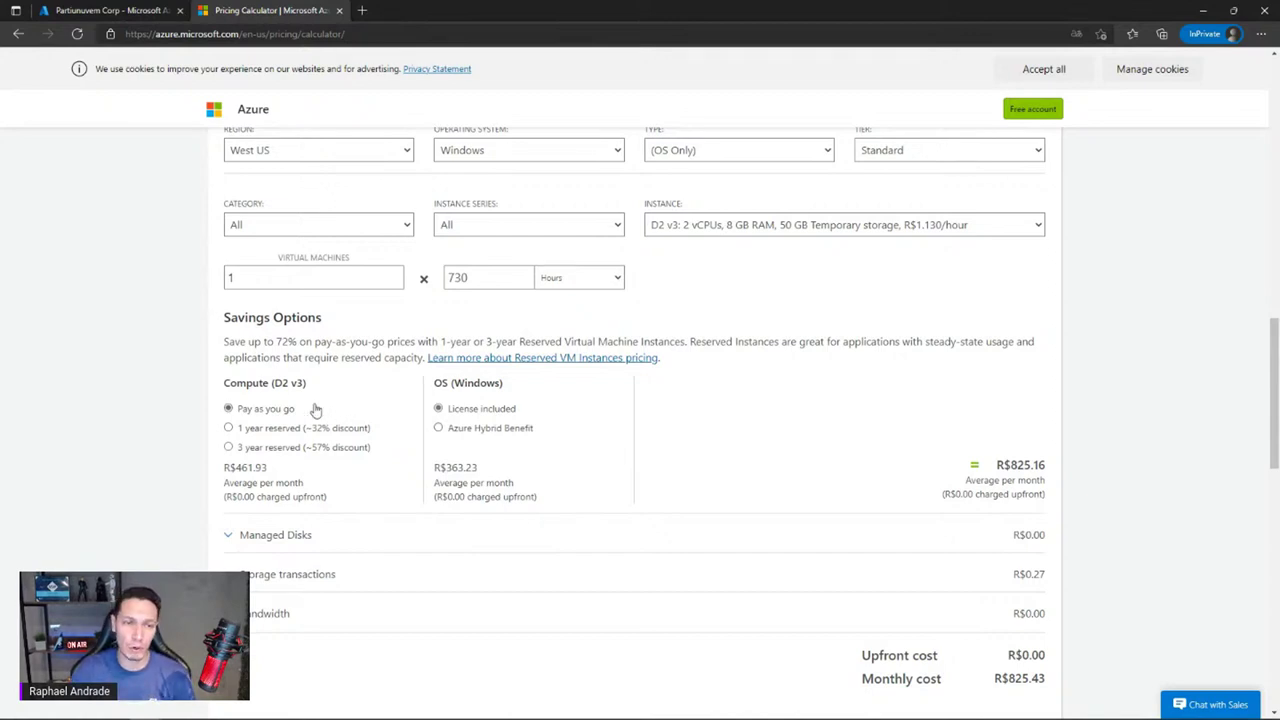
click(229, 428)
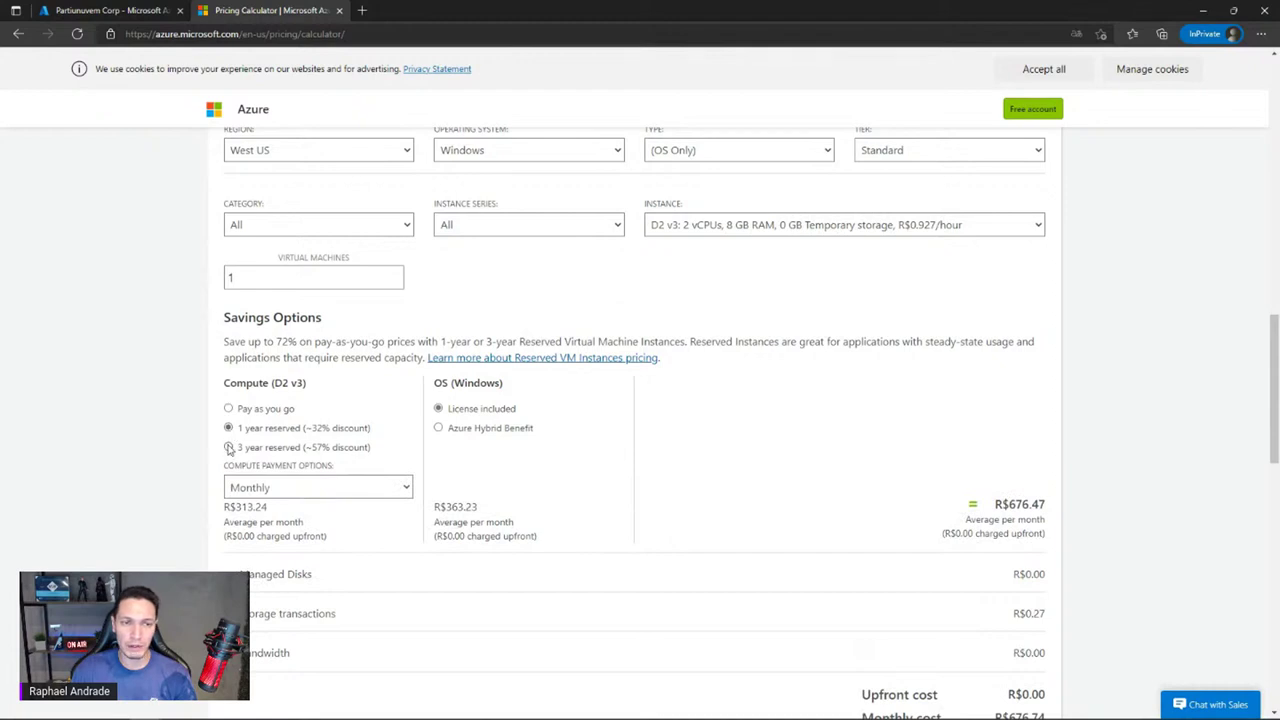
click(229, 448)
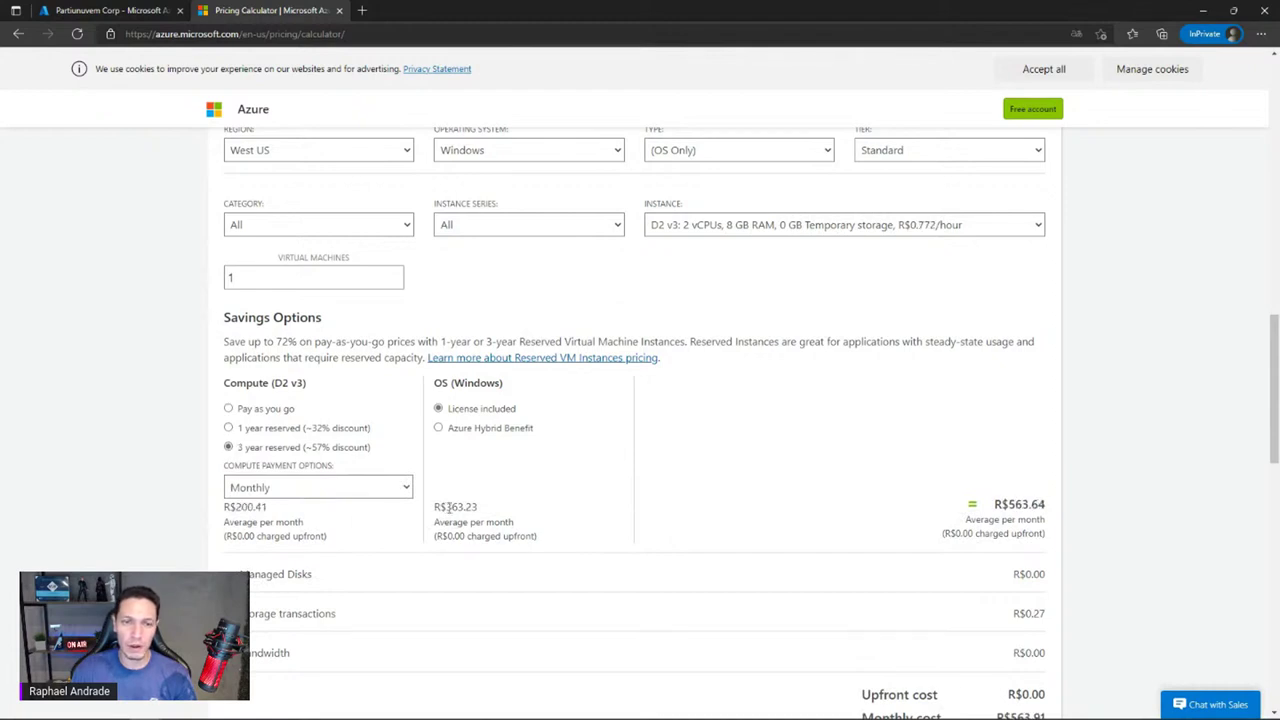
drag(448, 507, 490, 513)
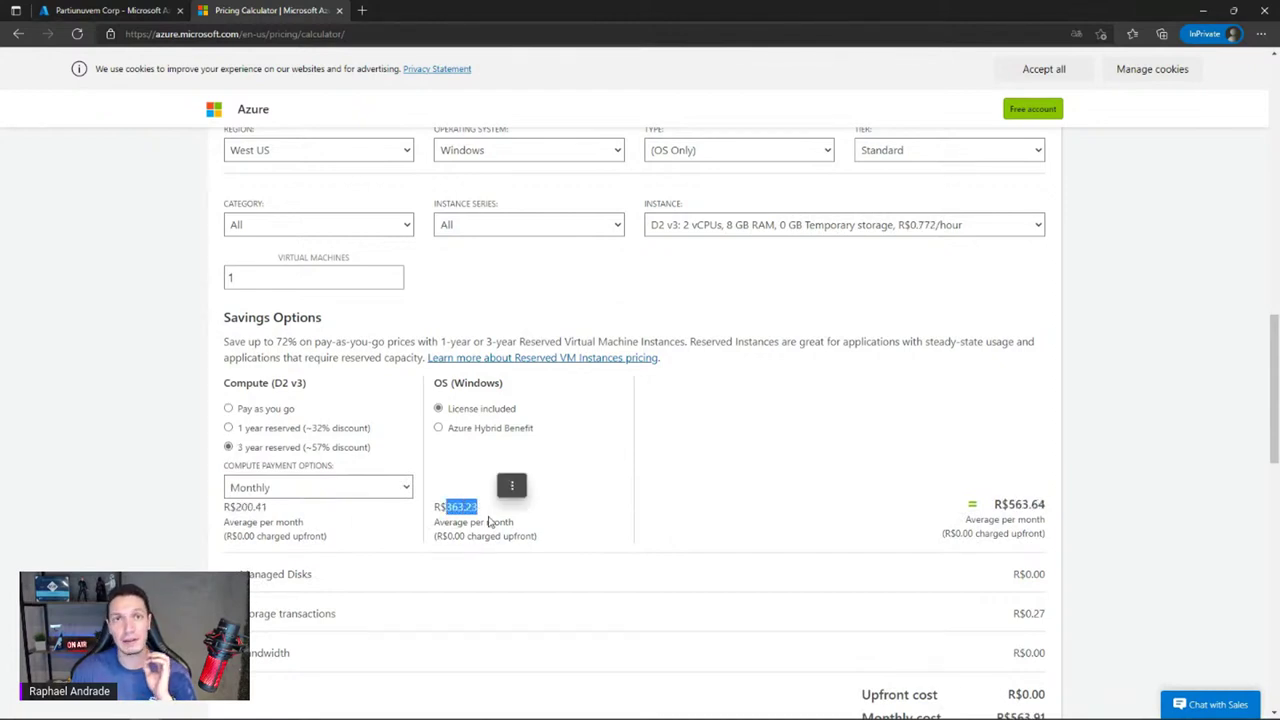
click(229, 408)
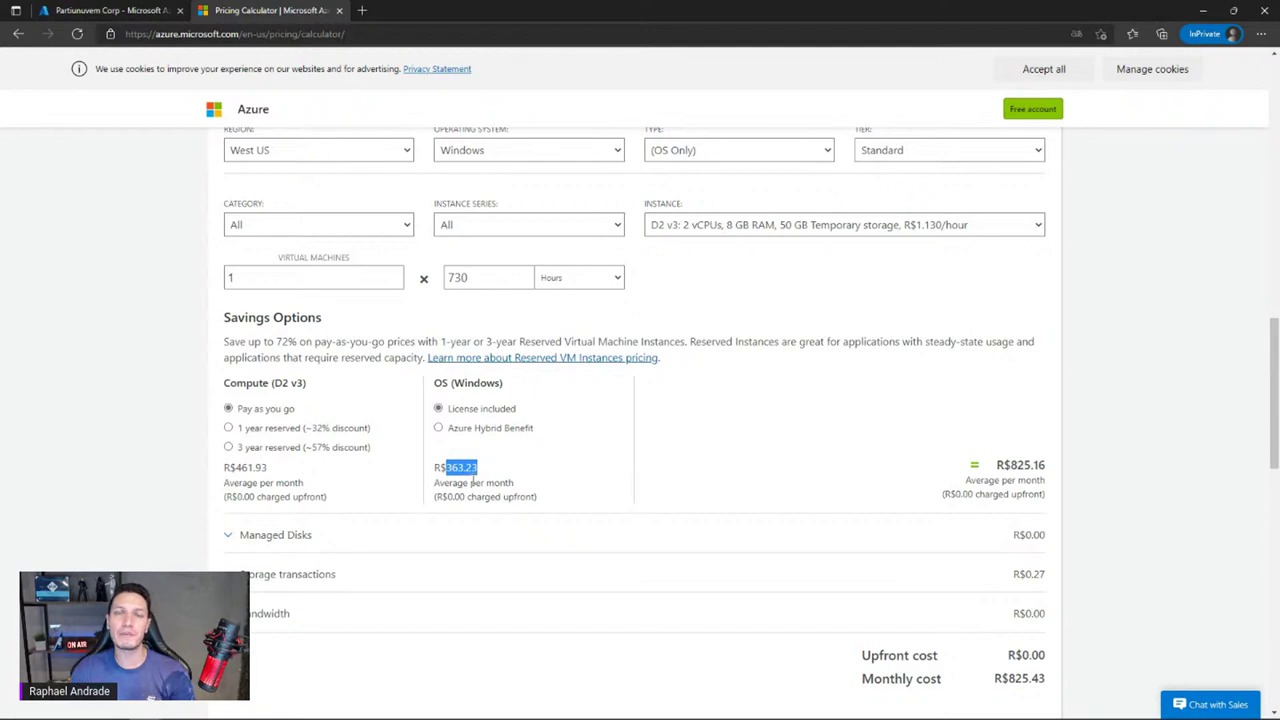
click(438, 428)
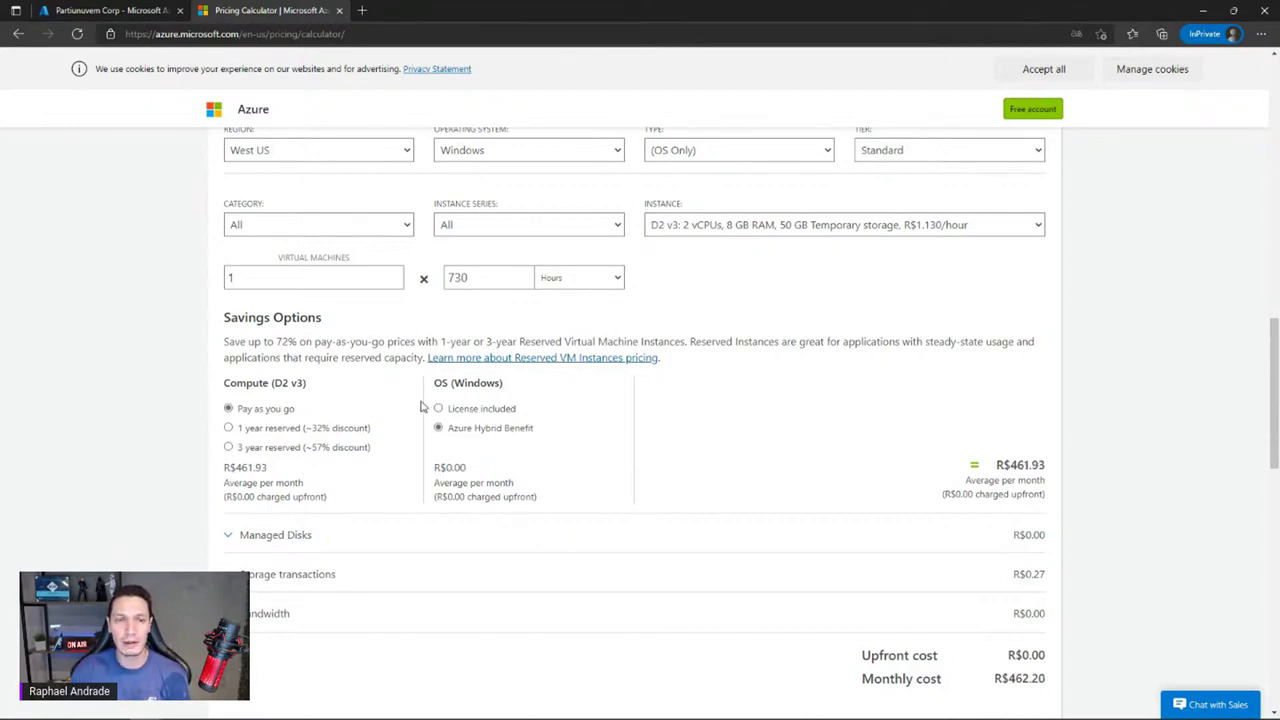
click(438, 409)
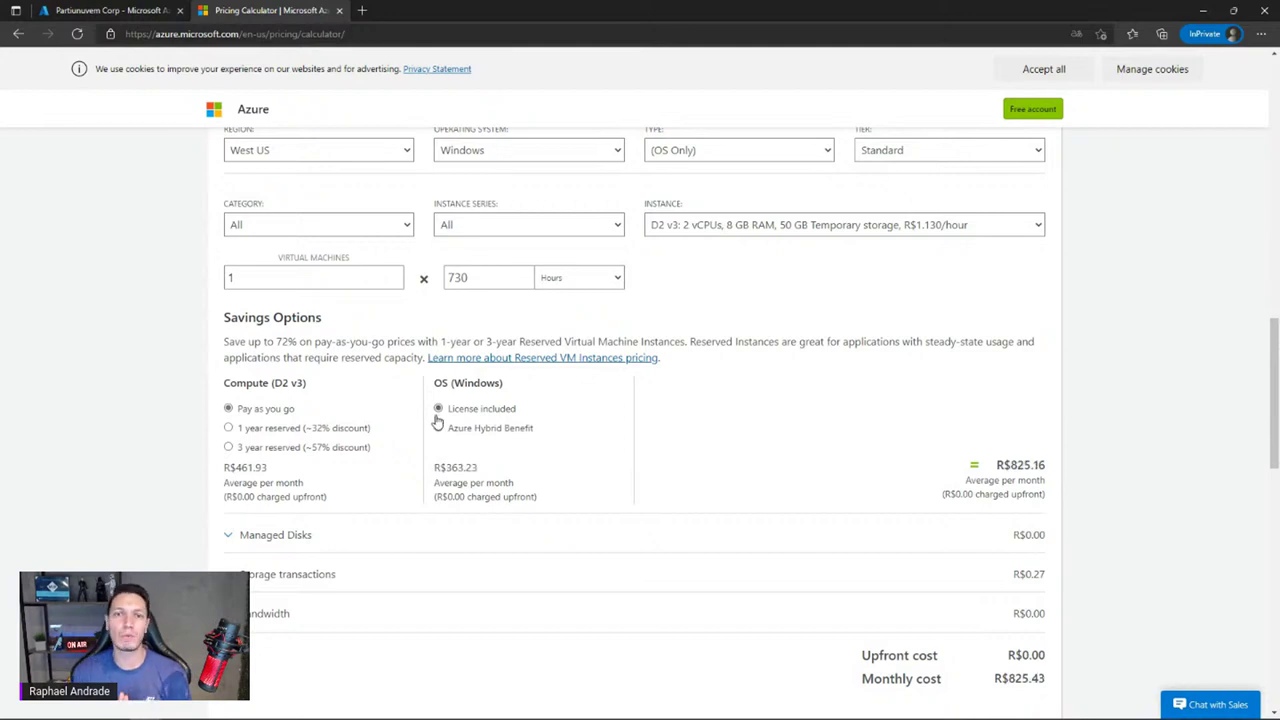
scroll(435, 418, up, 1)
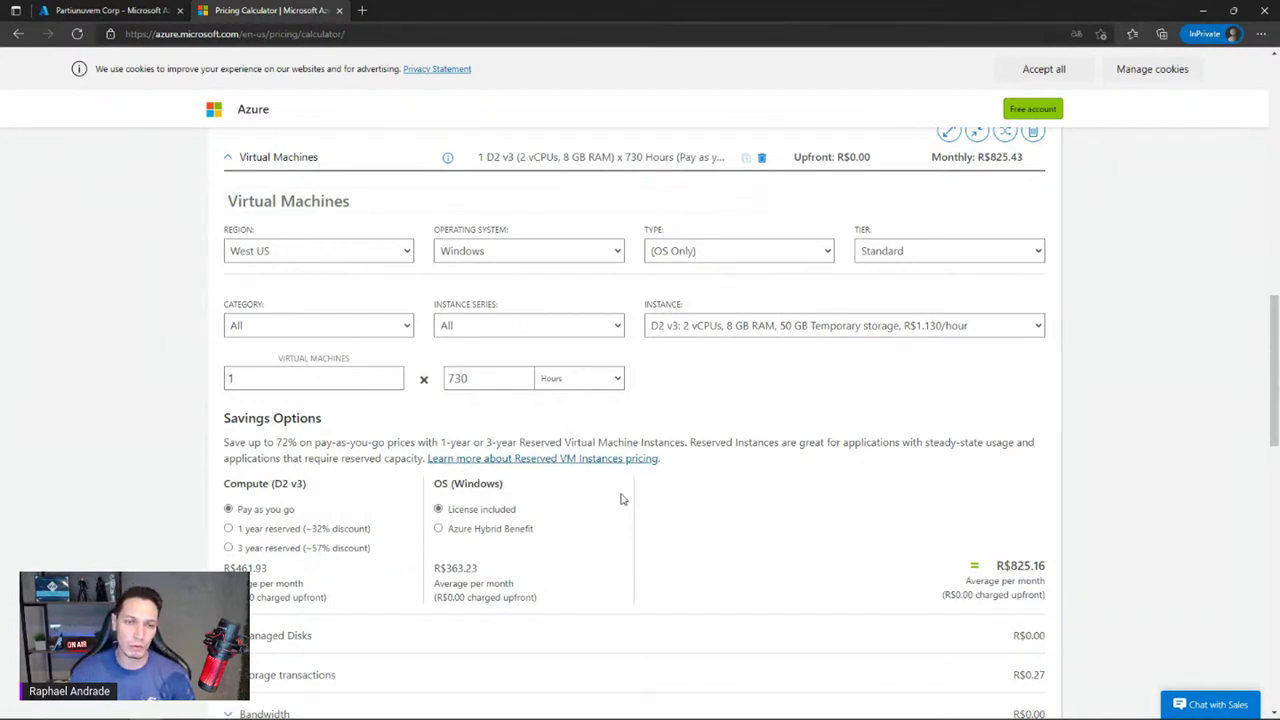
click(228, 548)
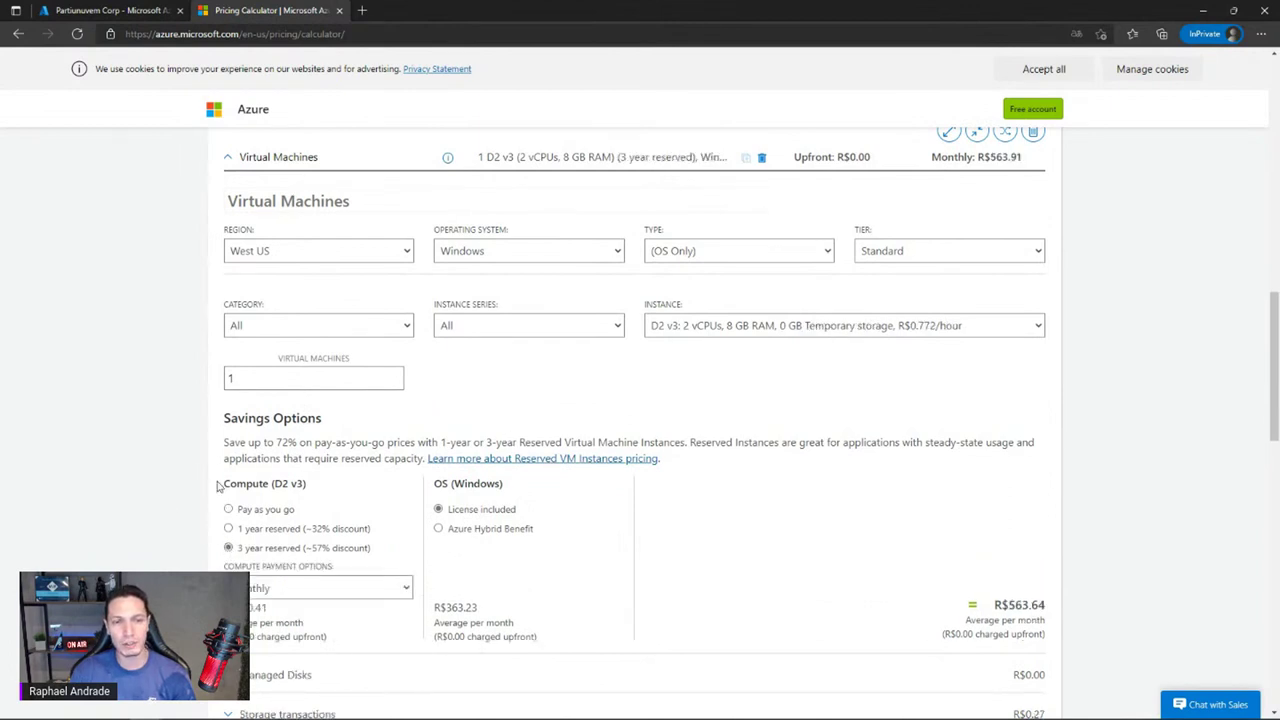
click(438, 531)
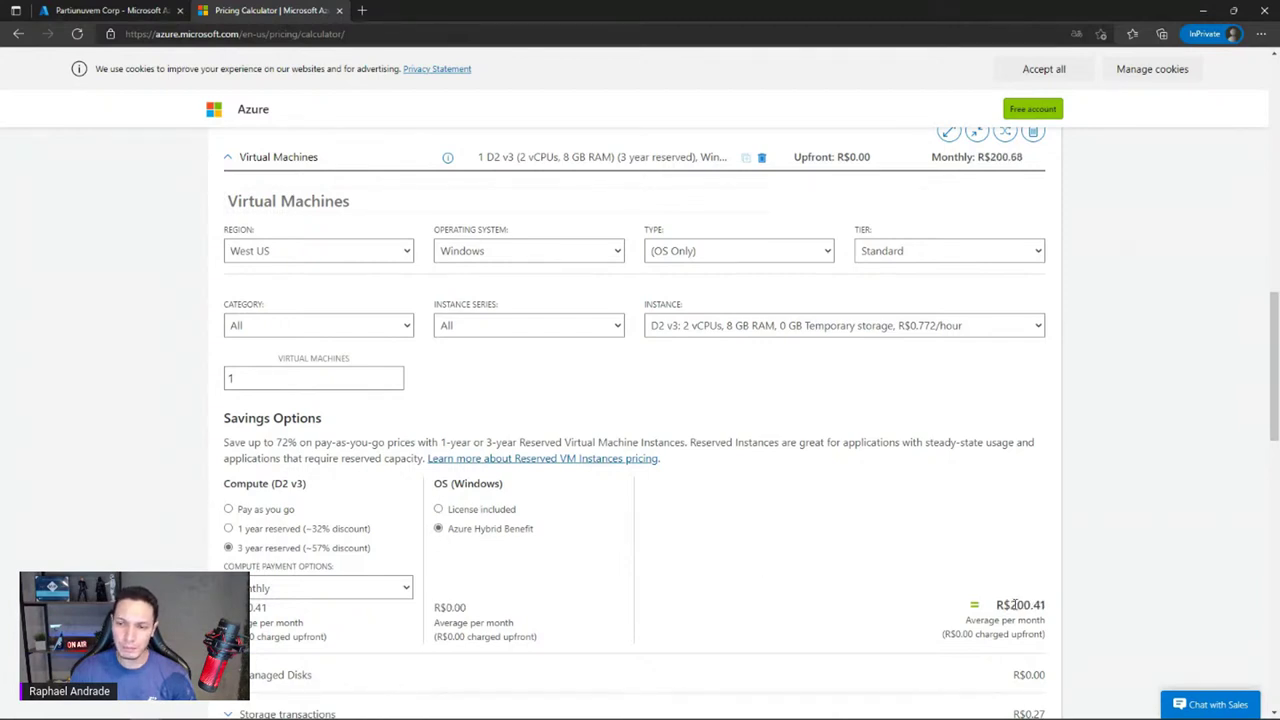
drag(1010, 605, 1031, 605)
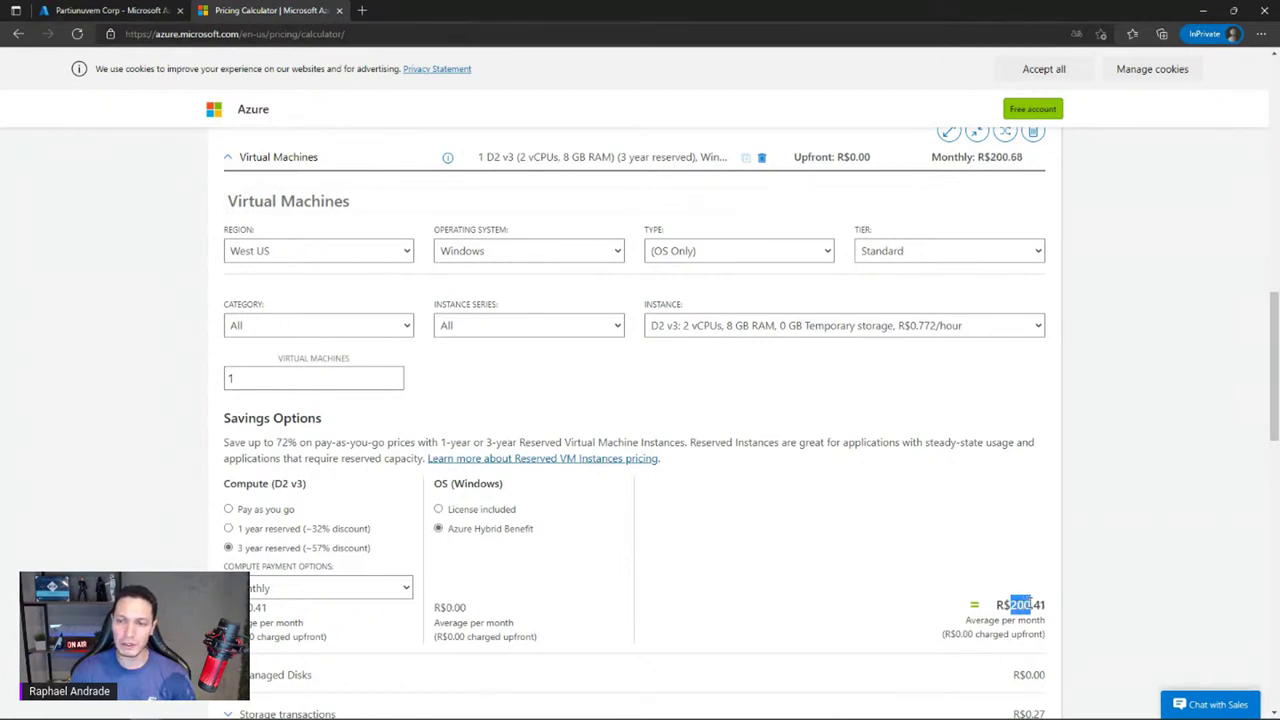
click(910, 587)
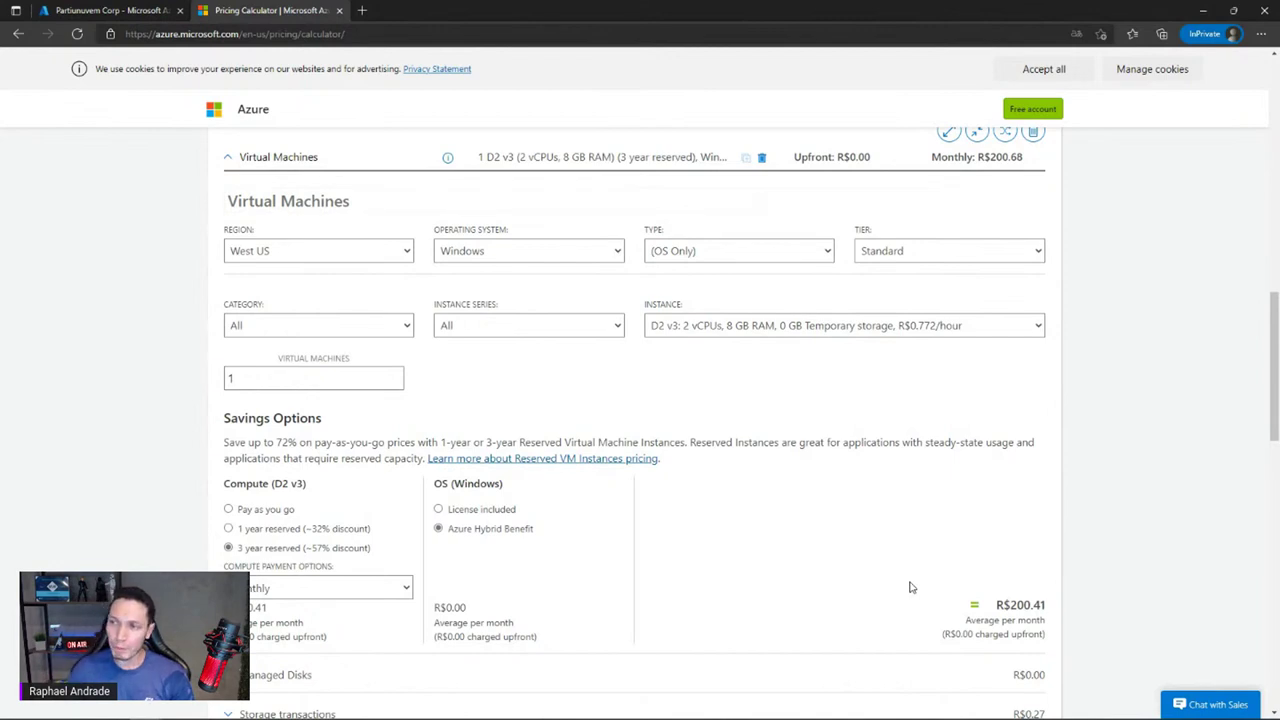
click(230, 510)
click(439, 510)
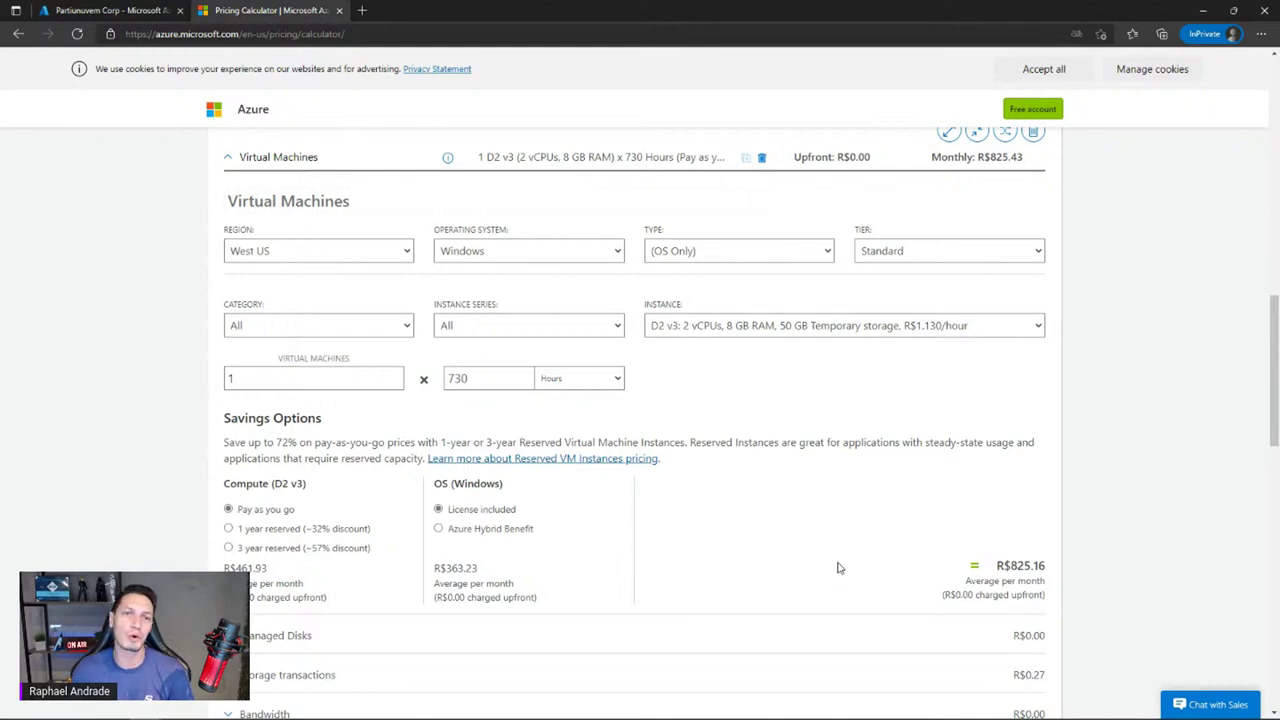
Select the 730 hours value, then work out 12 × 22 = 264 in Windows Calculator
click(477, 378)
drag(477, 378, 443, 380)
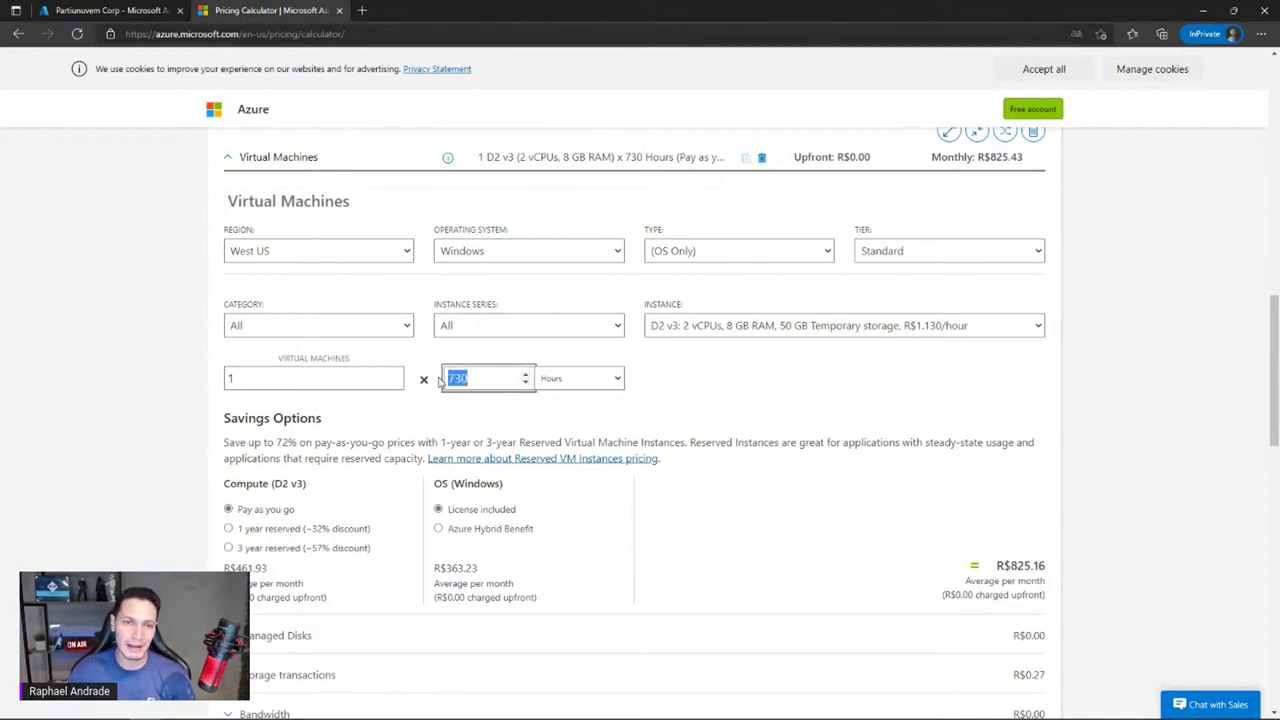
click(495, 378)
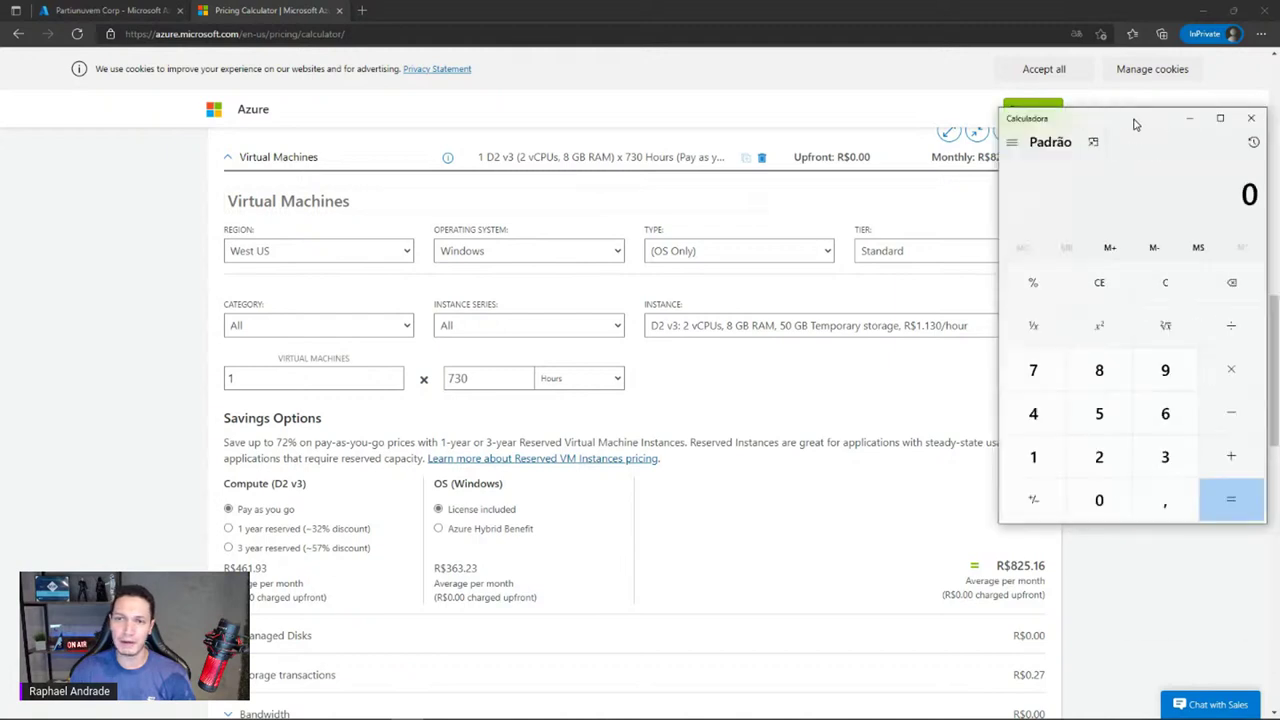
text(12)
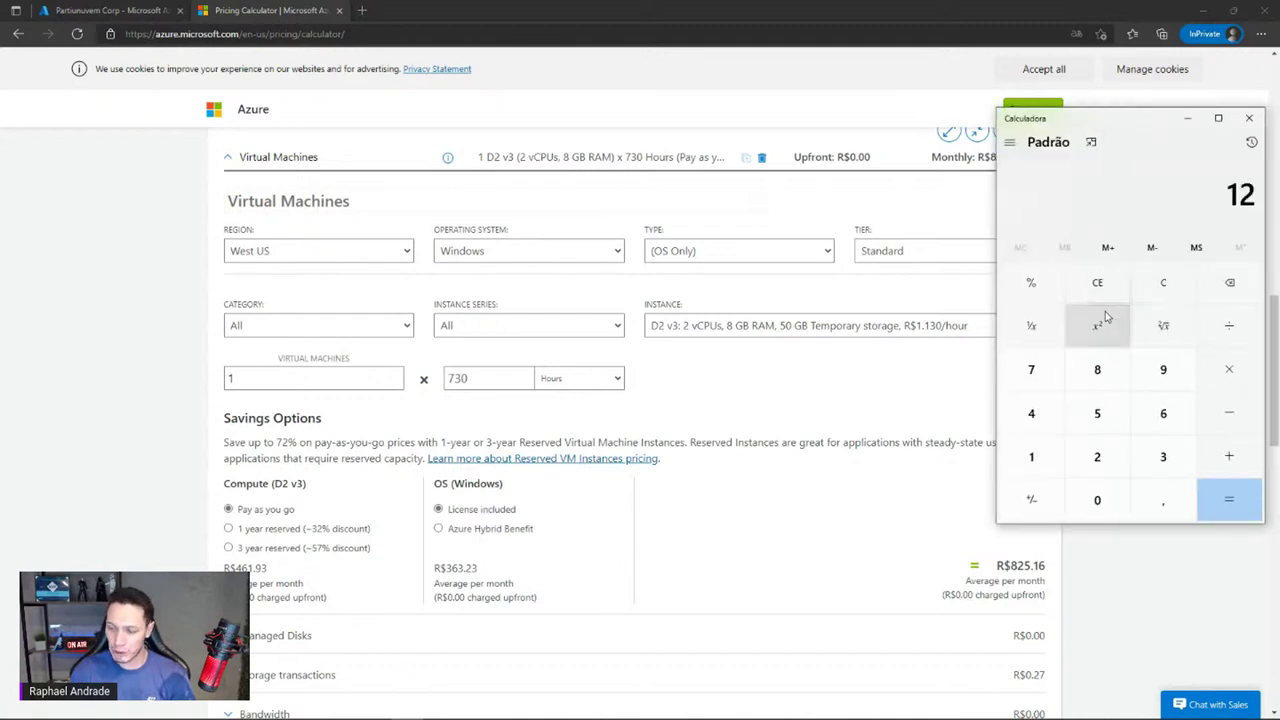
text(22)
key(Return)
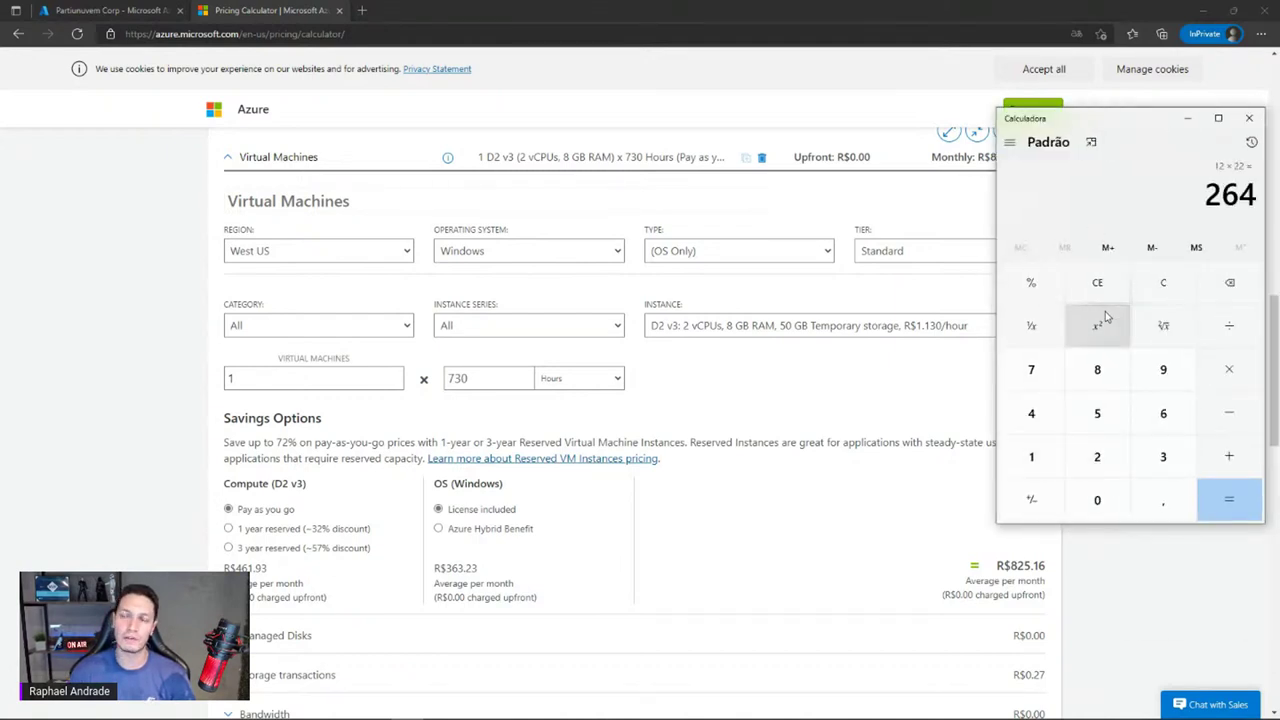
Close Windows Calculator and set the VM hours to 270, bringing the monthly total to R$305.20
click(1249, 119)
click(480, 378)
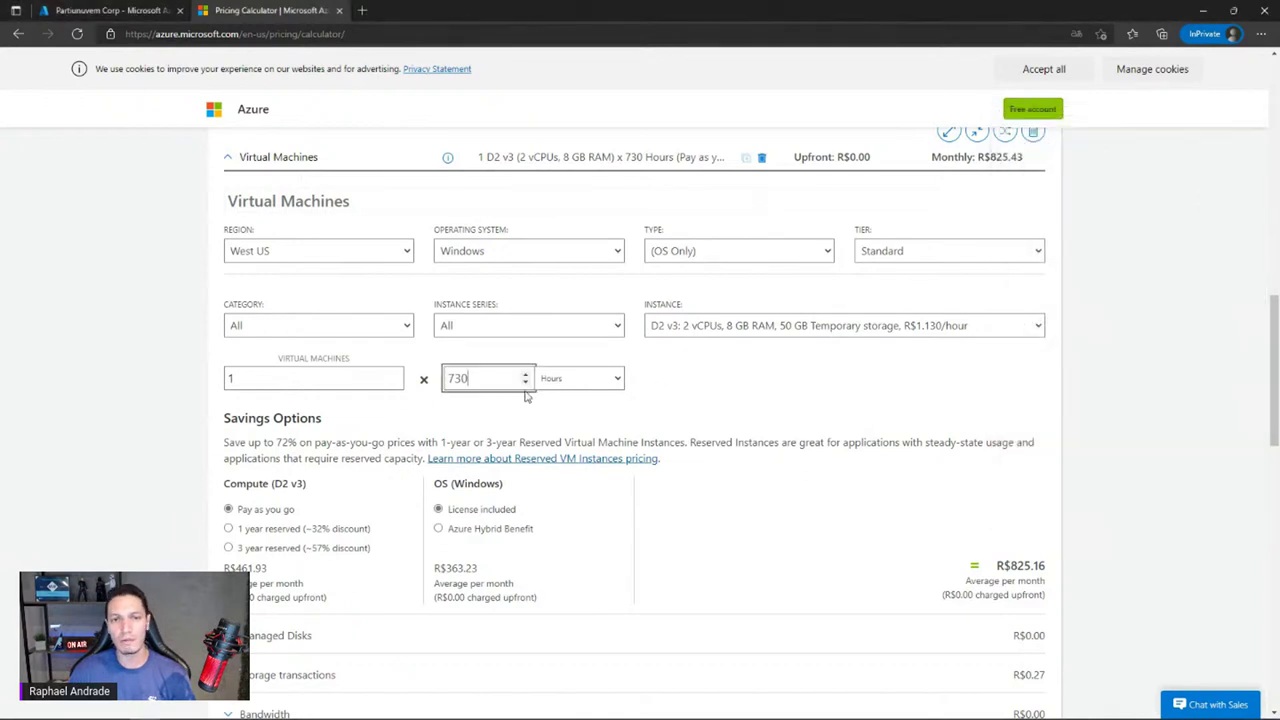
double_click(478, 378)
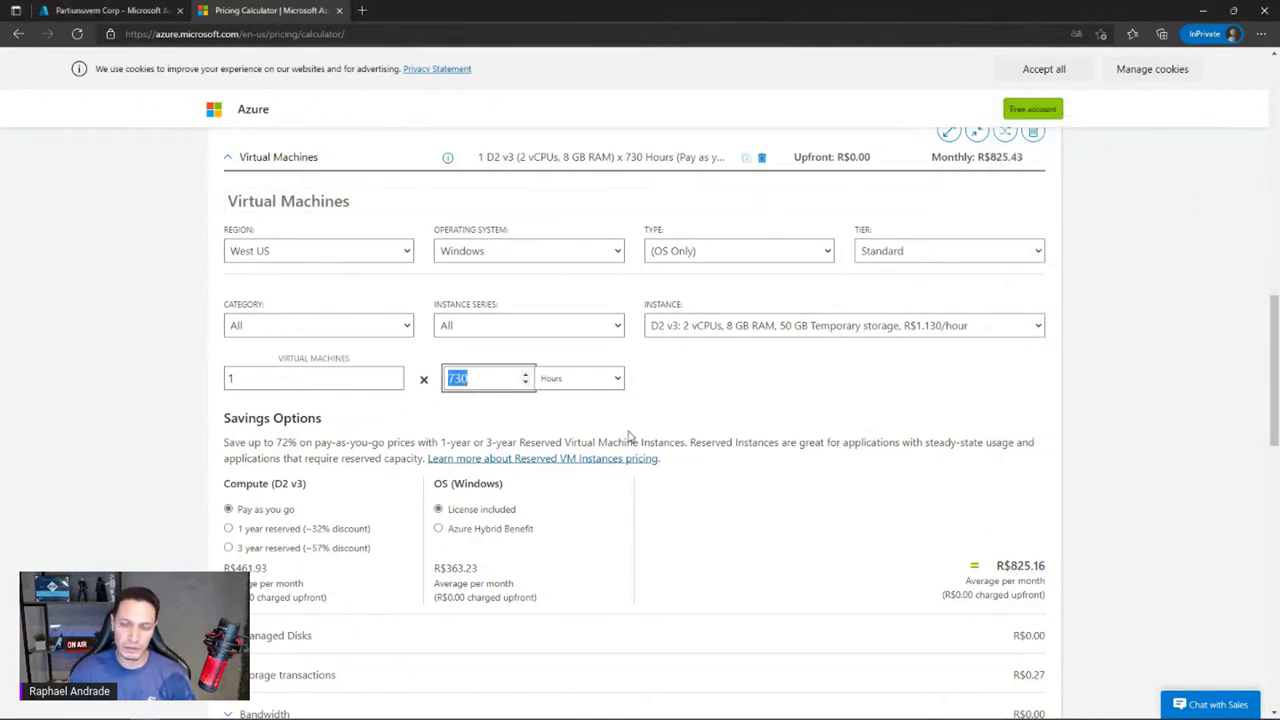
text(27)
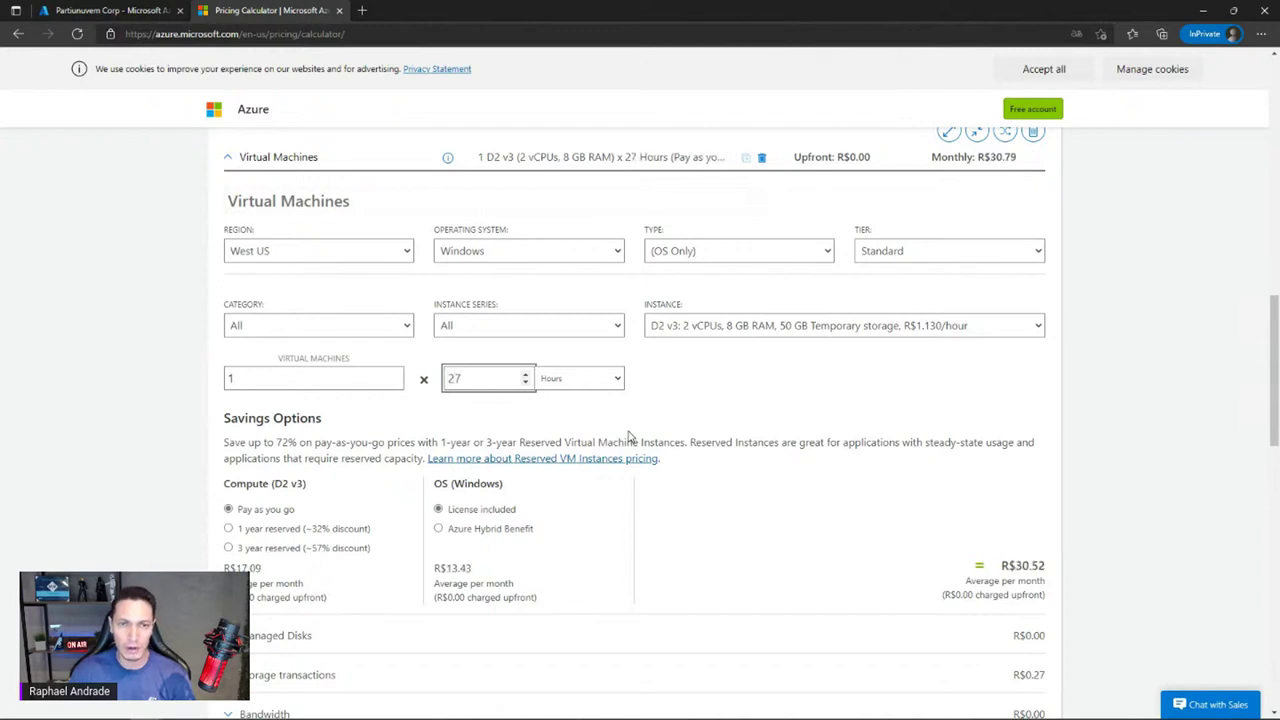
text(0)
click(835, 579)
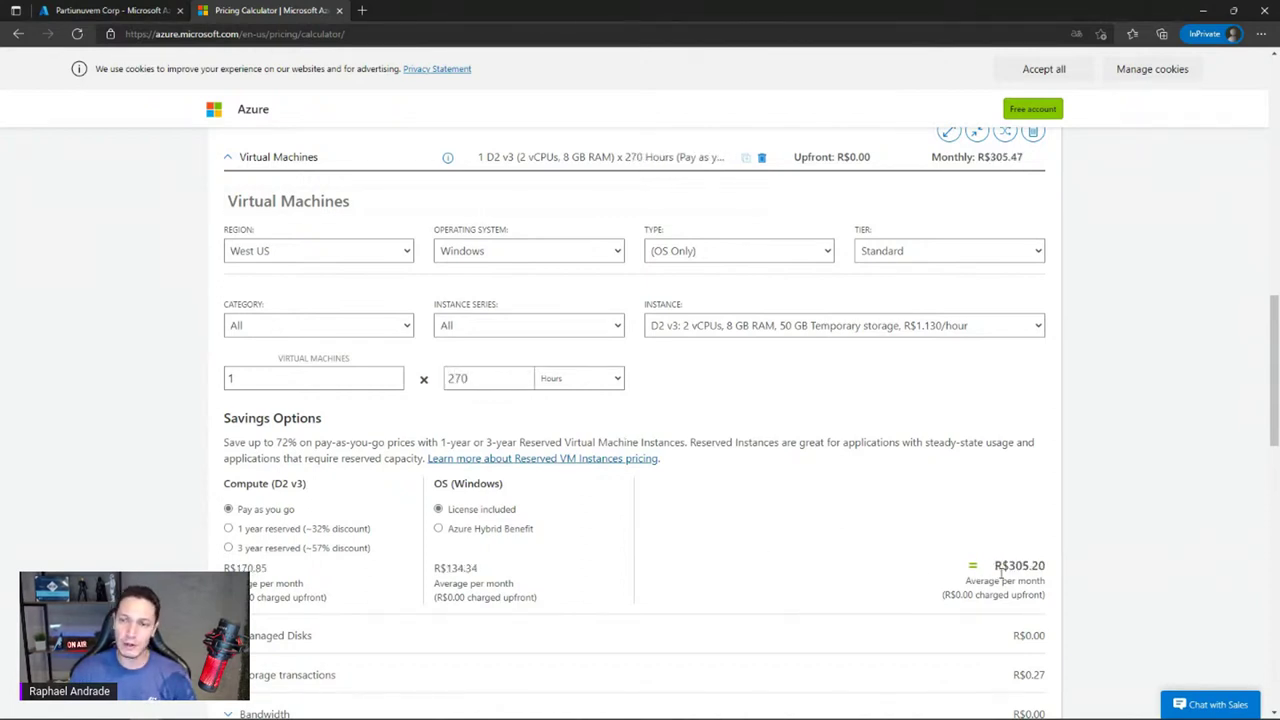
drag(1007, 565, 1042, 566)
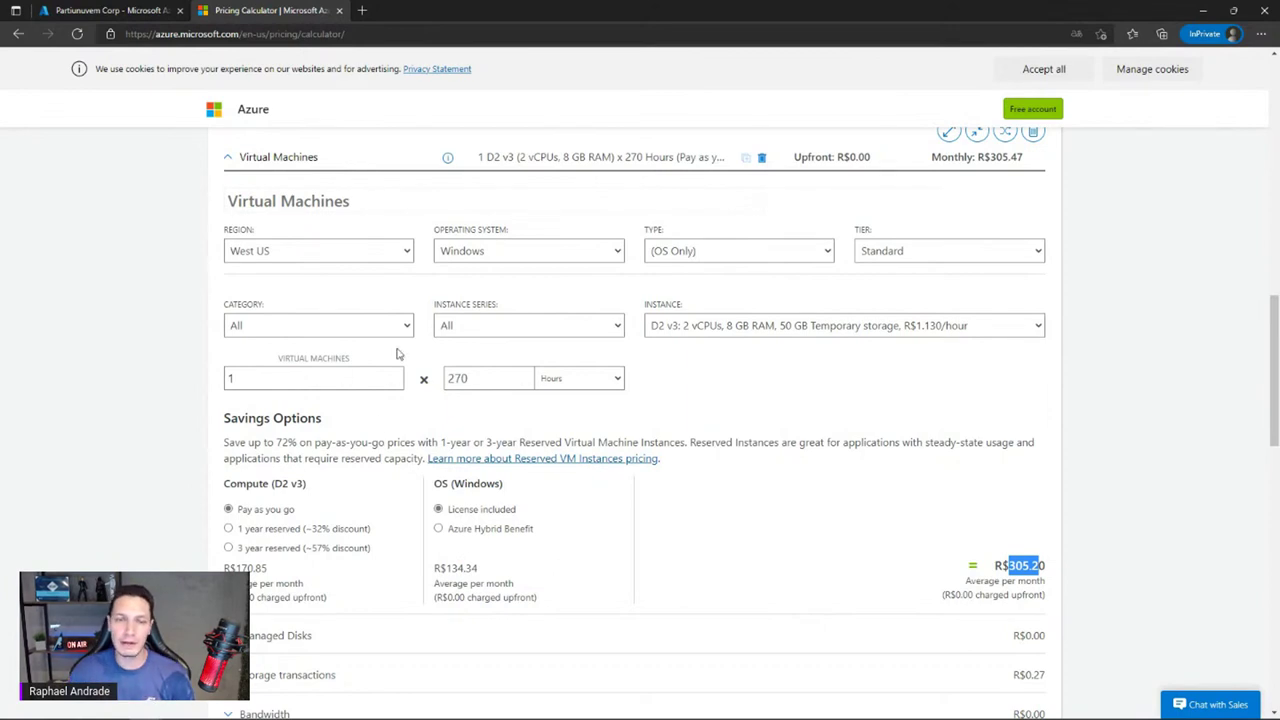
click(995, 543)
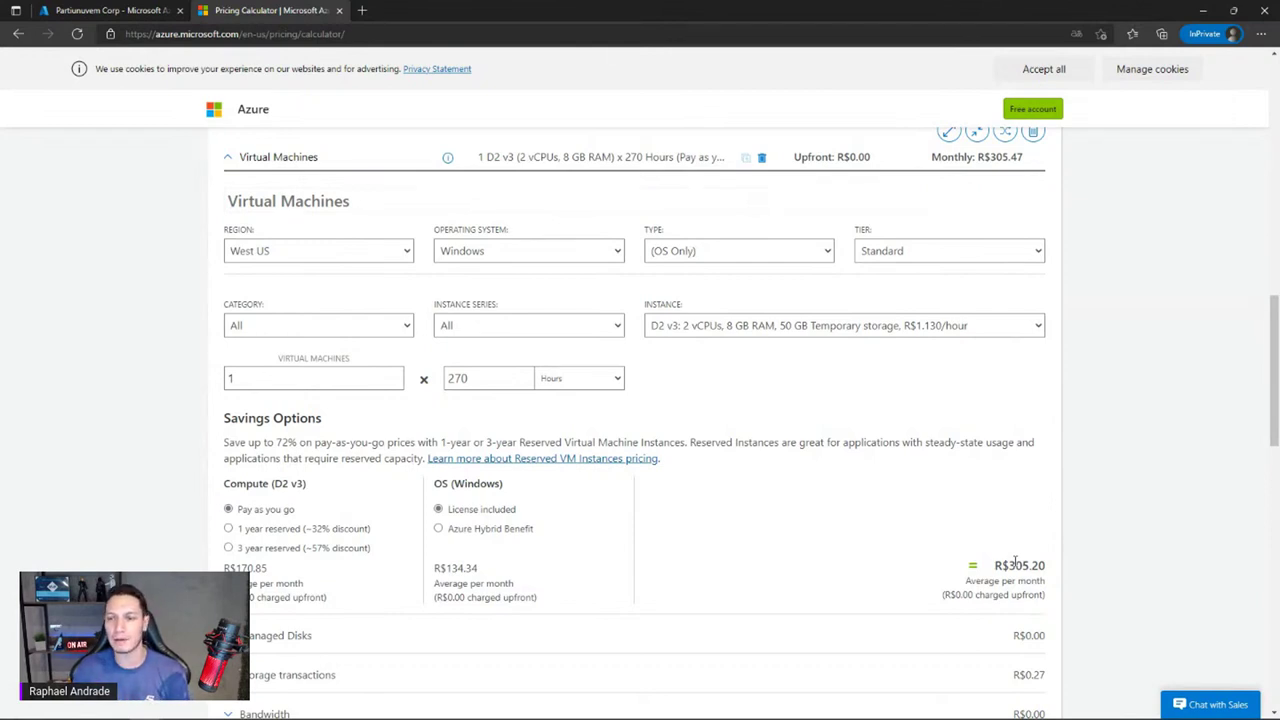
click(486, 376)
Try 1 year reserved compute pricing, then return it to pay as you go
double_click(458, 378)
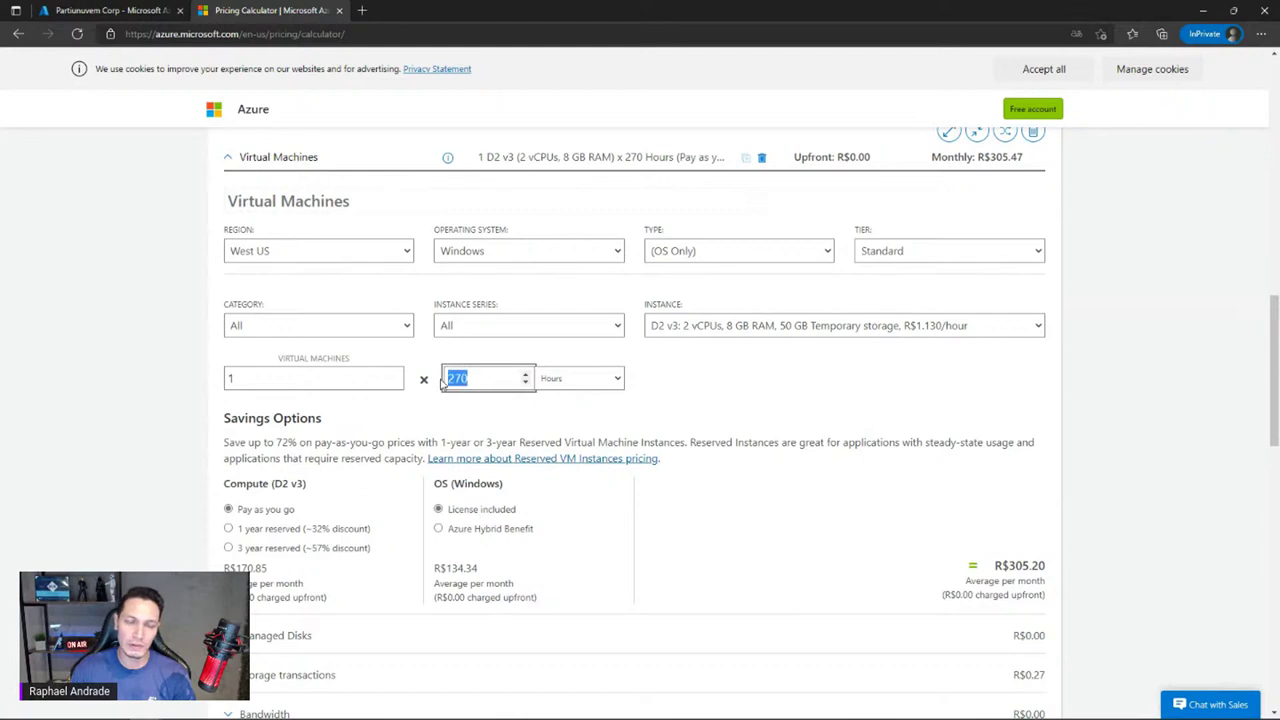
click(228, 529)
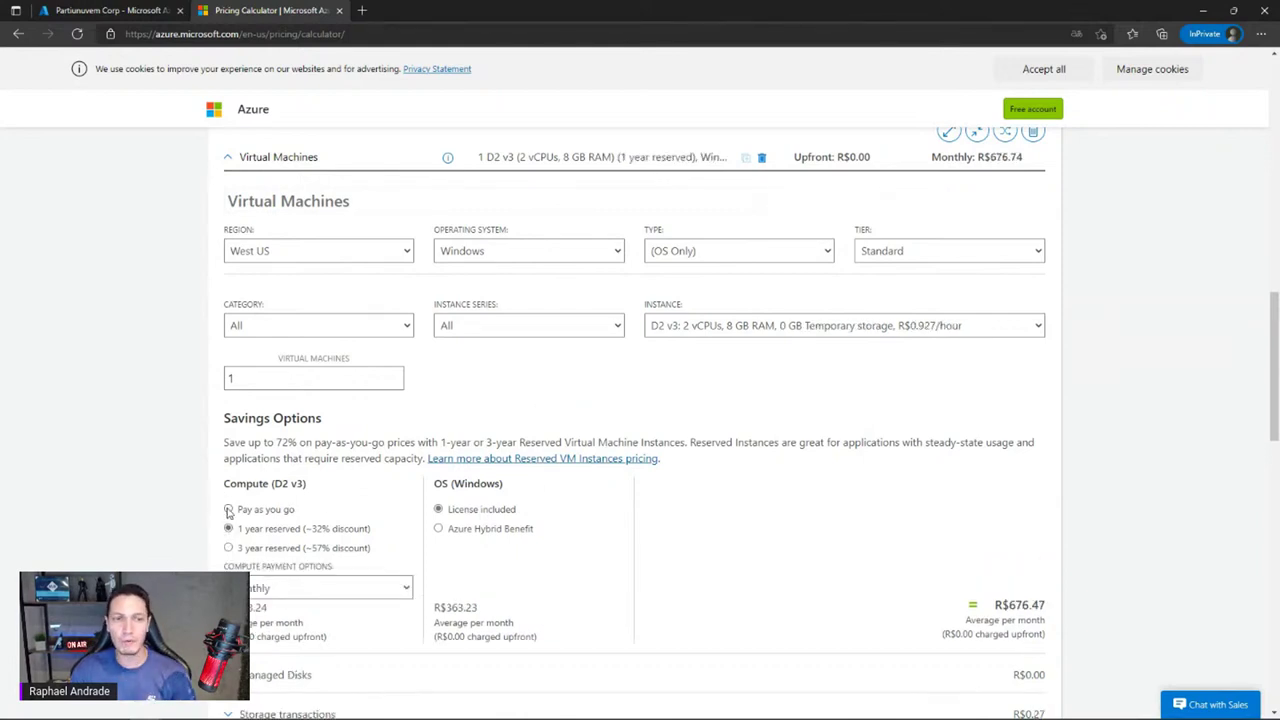
click(229, 509)
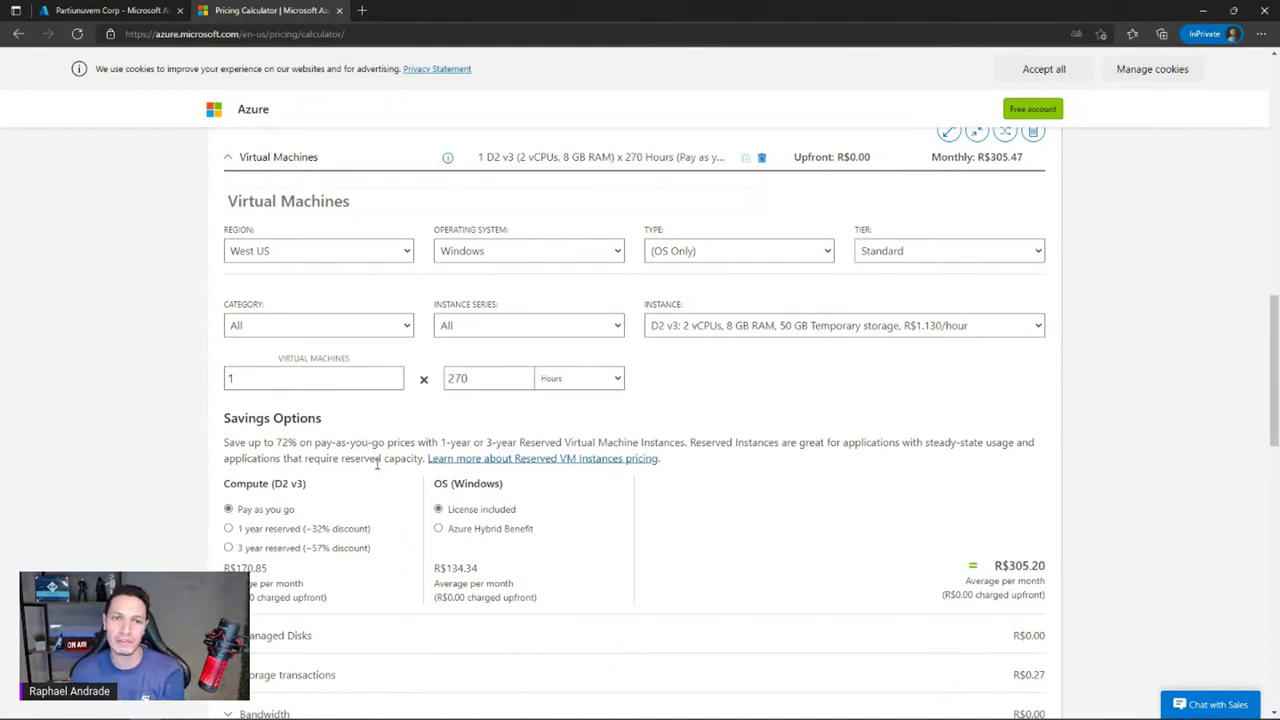
Set the VM hours back to 730, restoring the R$825.16 monthly estimate
click(480, 378)
drag(482, 378, 440, 385)
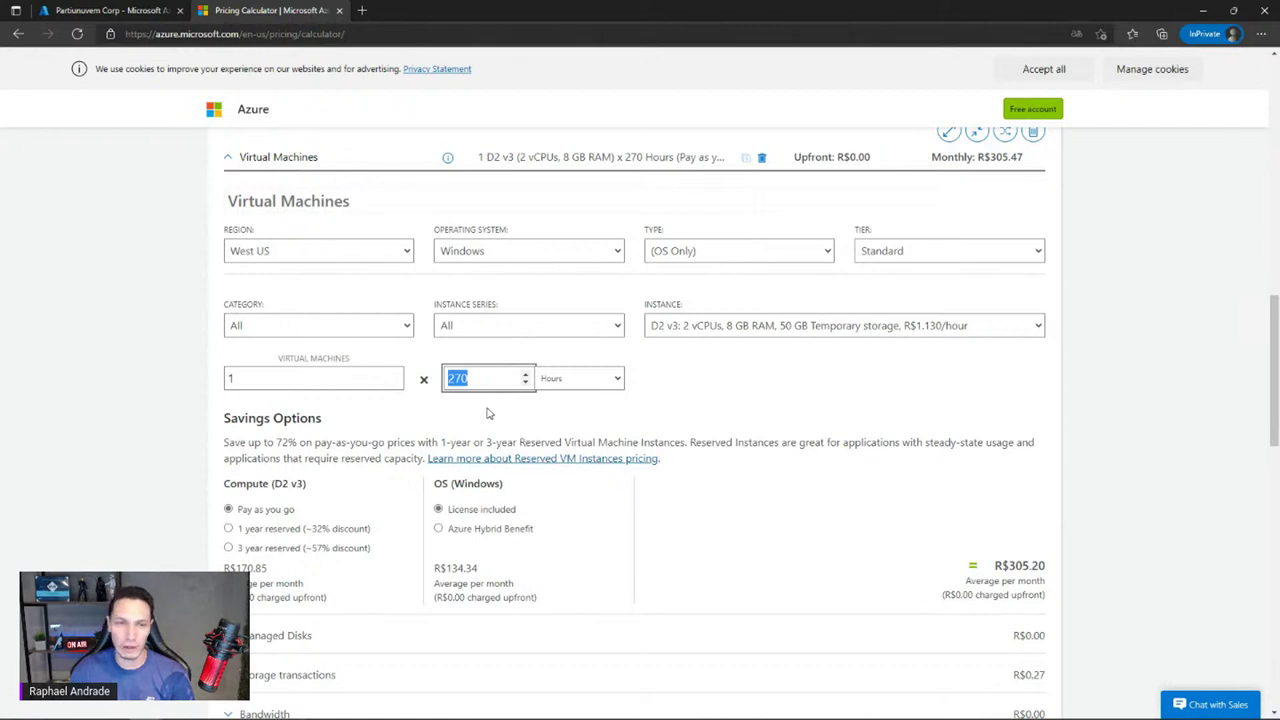
click(507, 415)
click(469, 378)
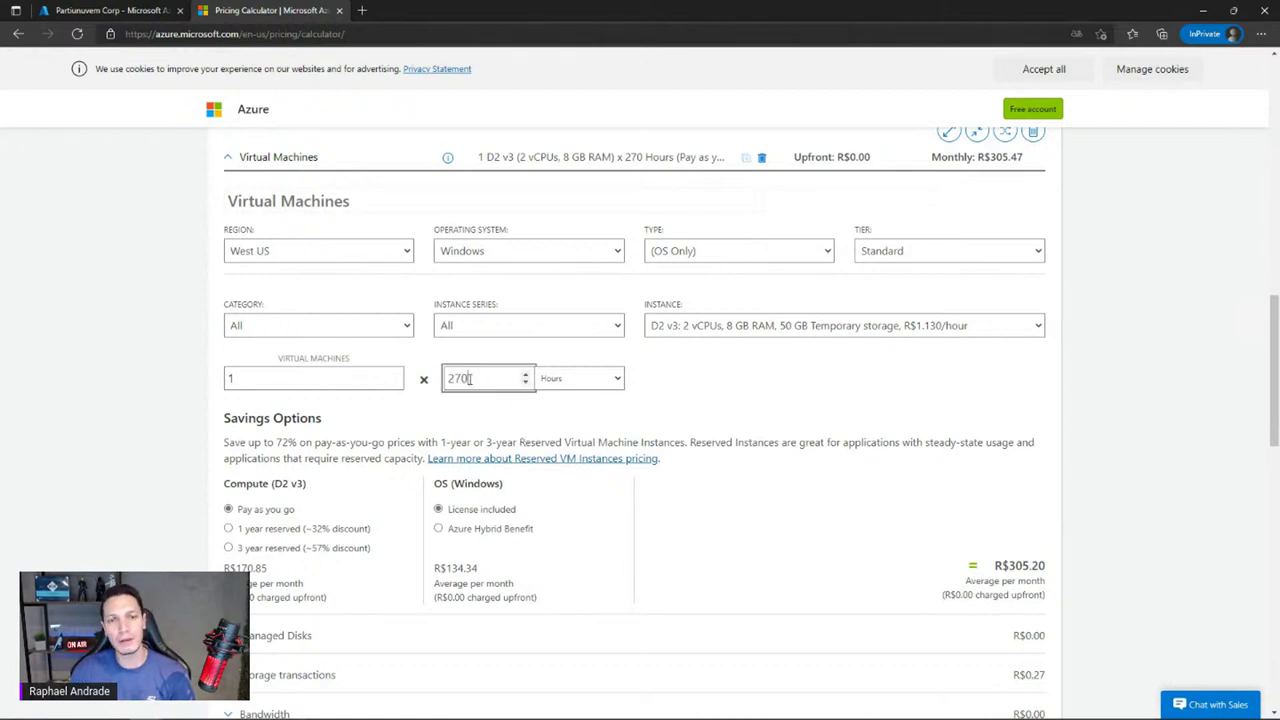
drag(481, 380, 448, 378)
click(476, 380)
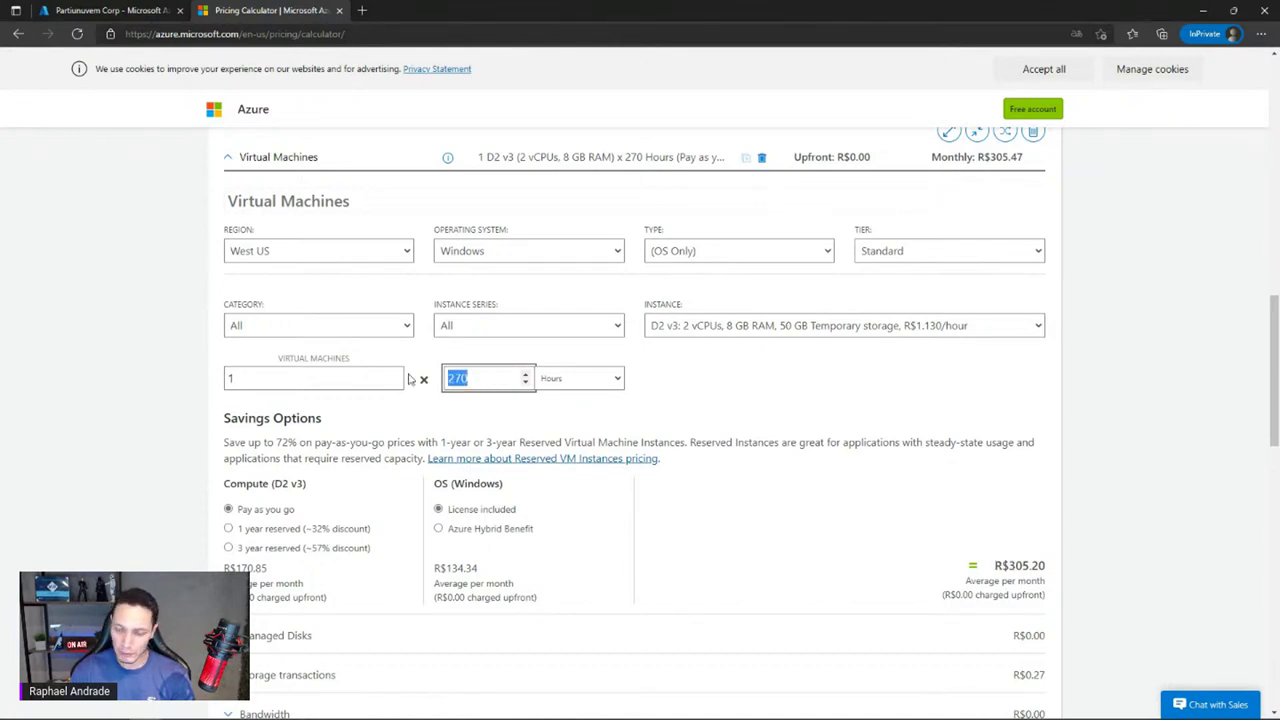
text(730)
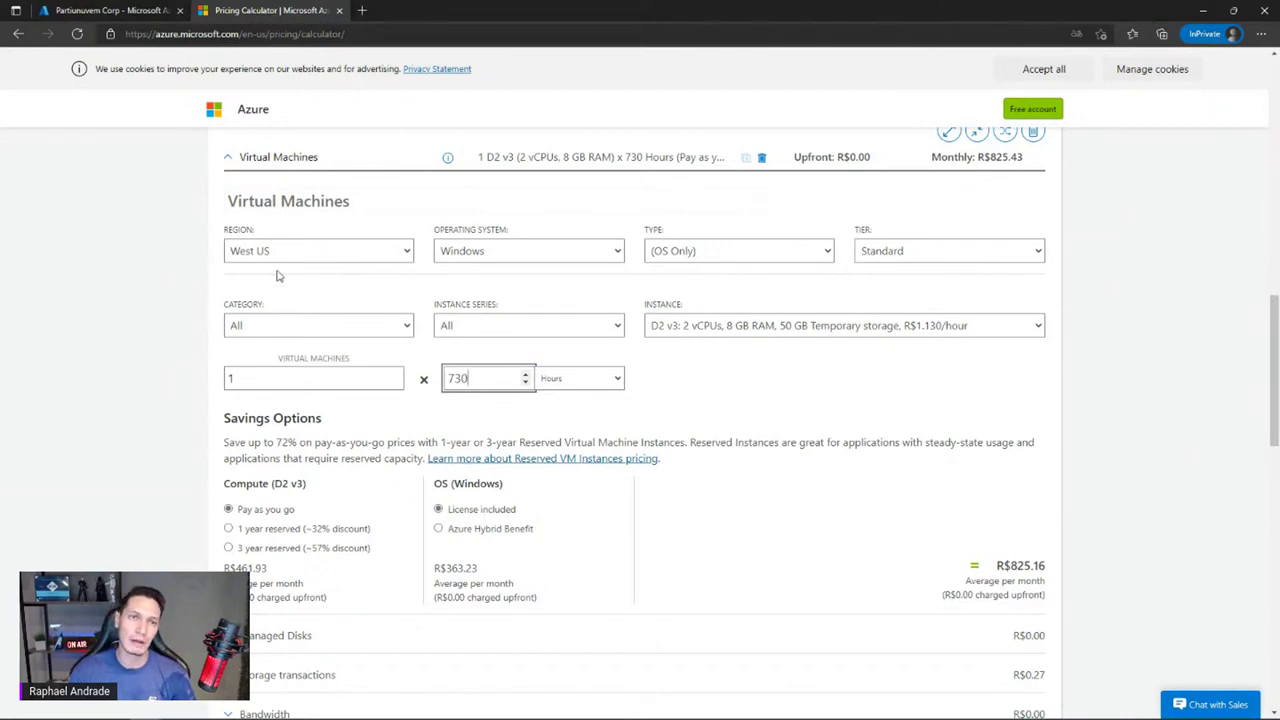
Change the VM region to Brazil South, raising the monthly total to R$990.98
click(236, 257)
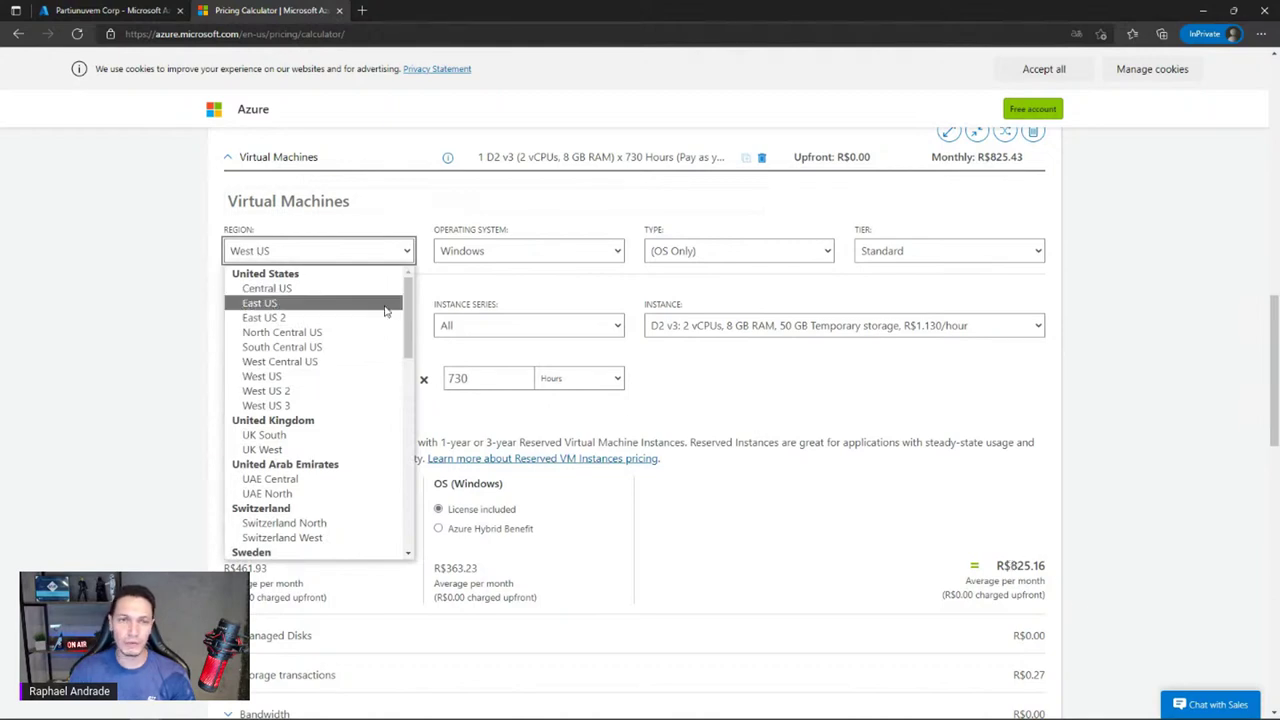
scroll(331, 363, down, 4)
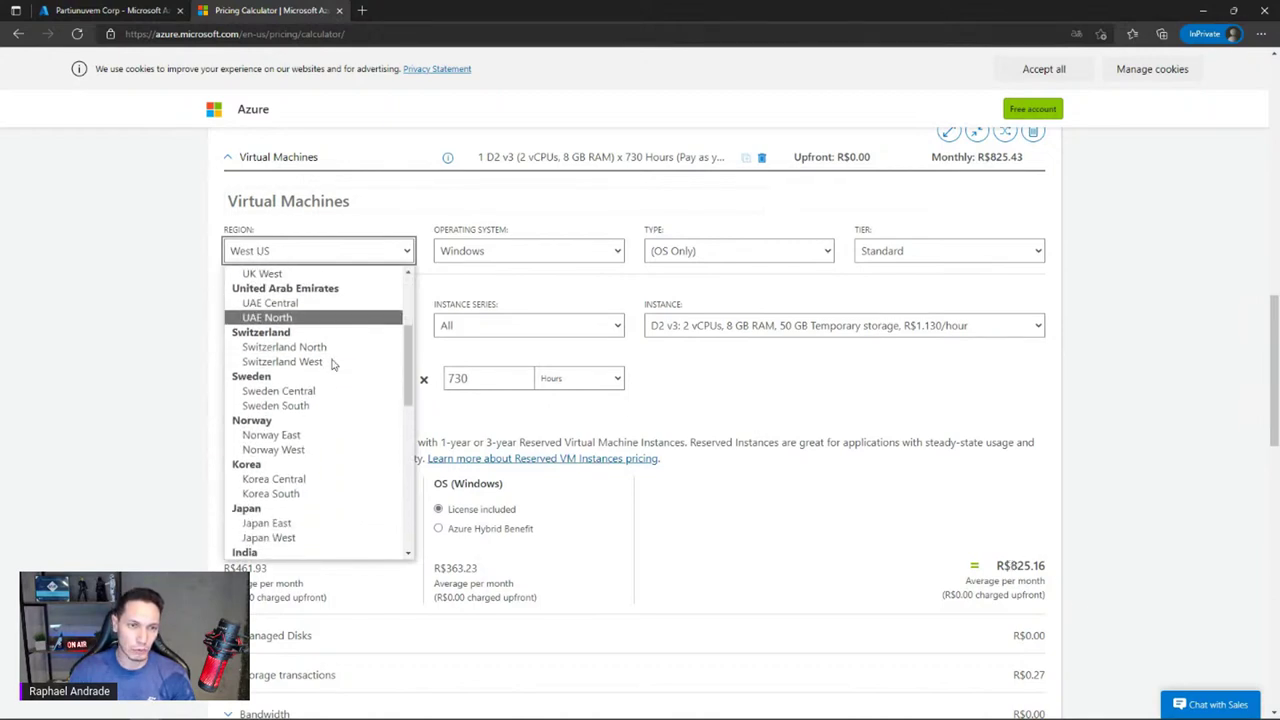
scroll(331, 363, down, 8)
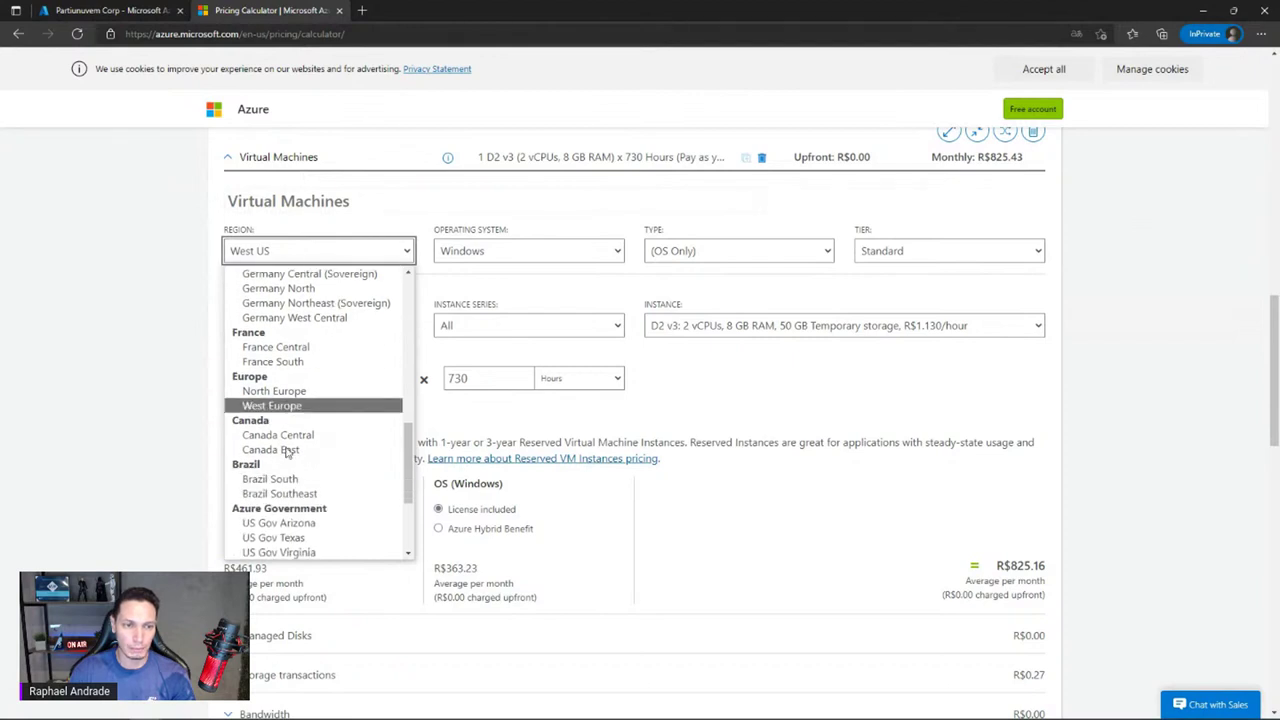
click(270, 479)
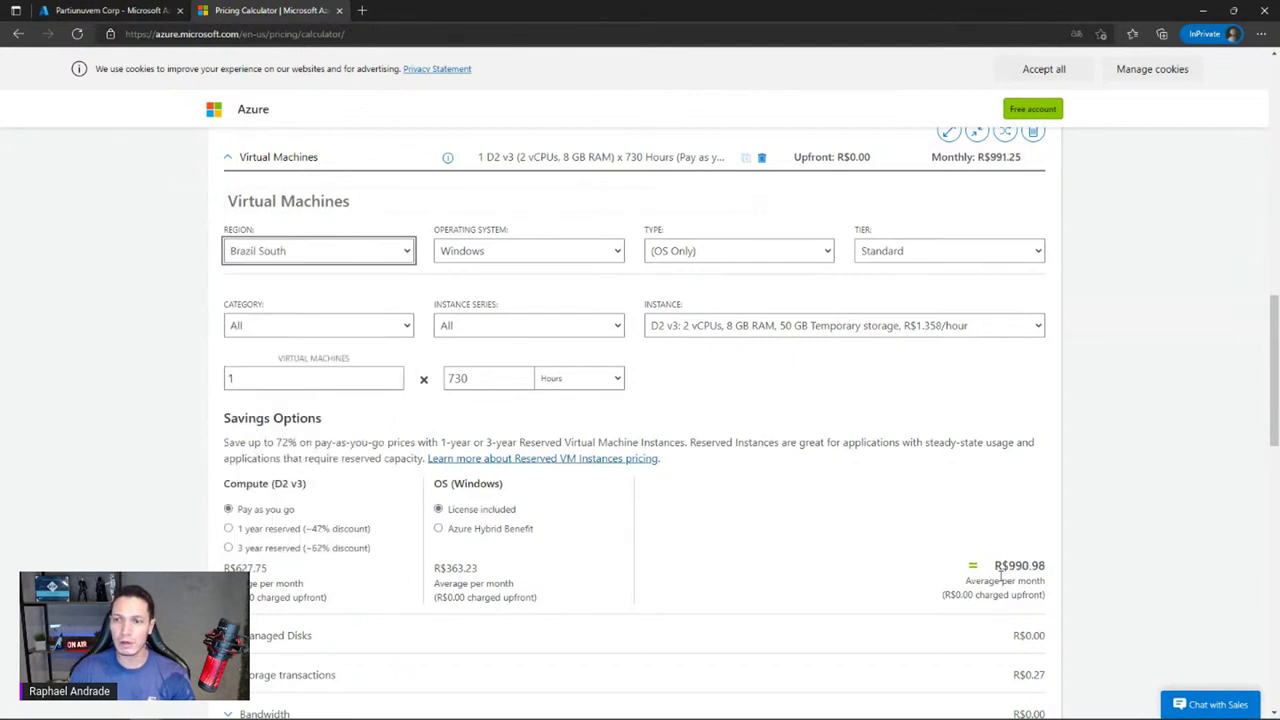
drag(1009, 566, 1048, 566)
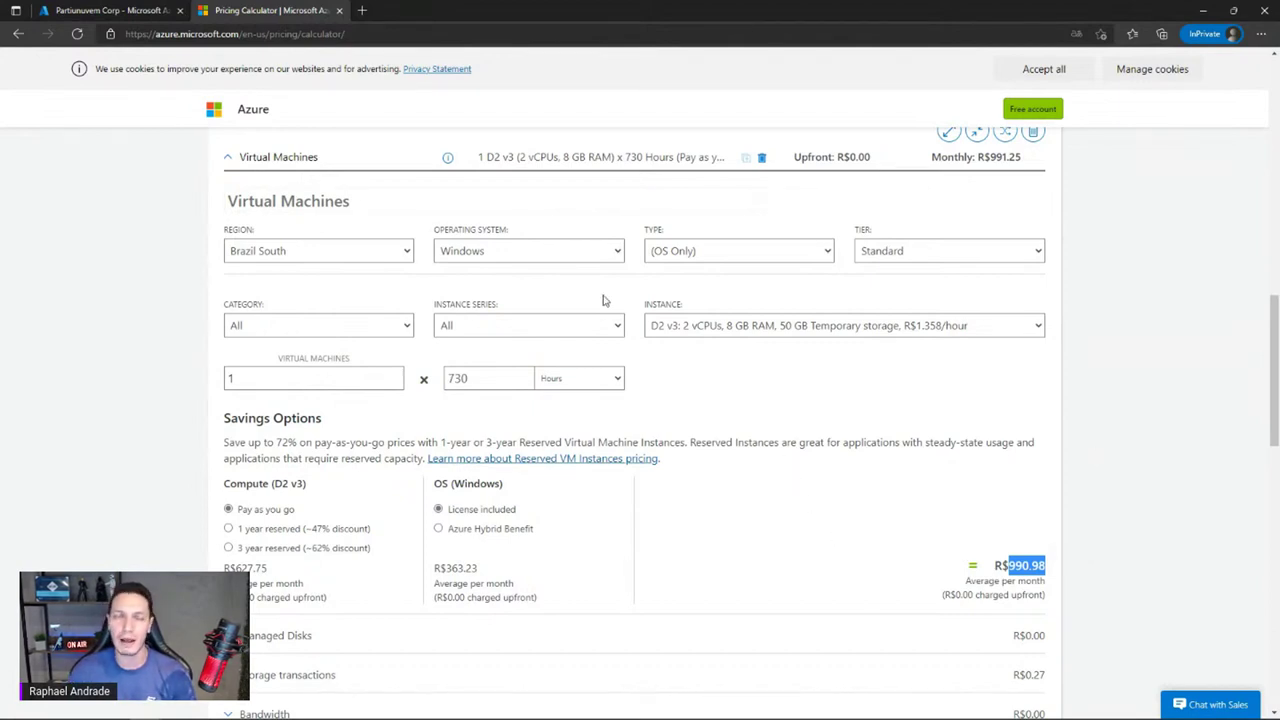
Back in the Azure portal, search 'subs' and open the Subscriptions service
click(117, 9)
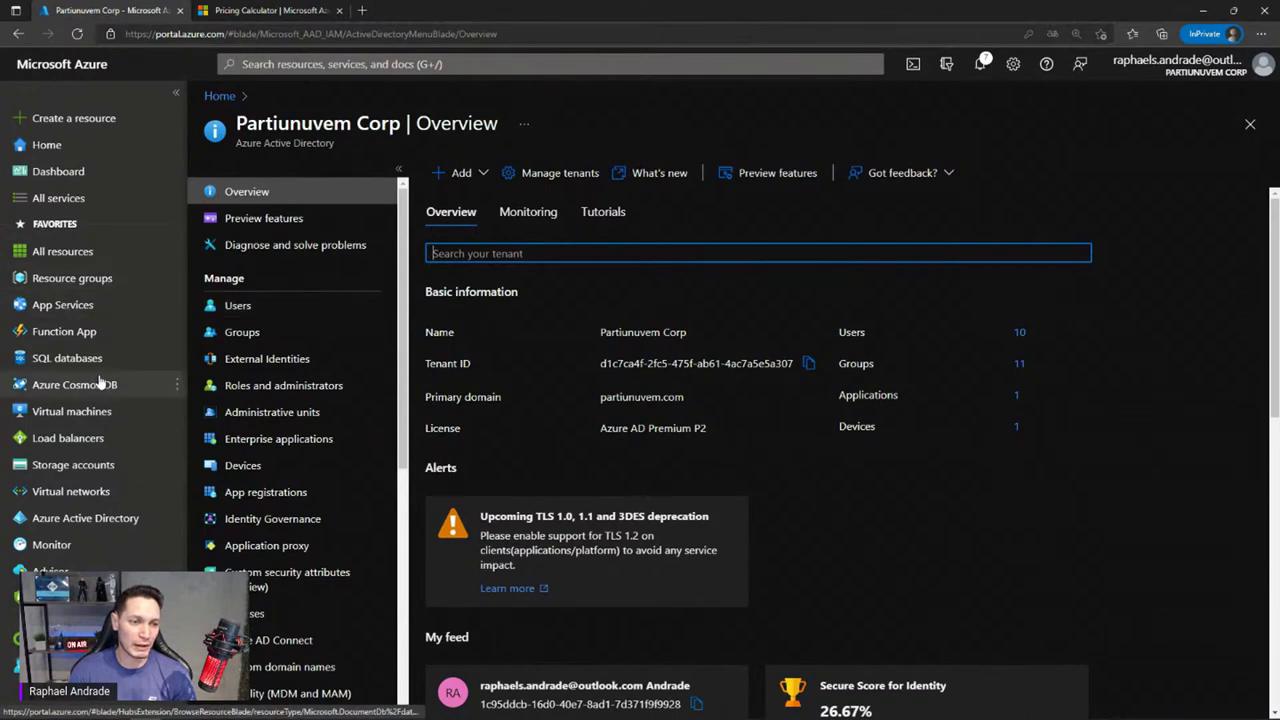
click(424, 63)
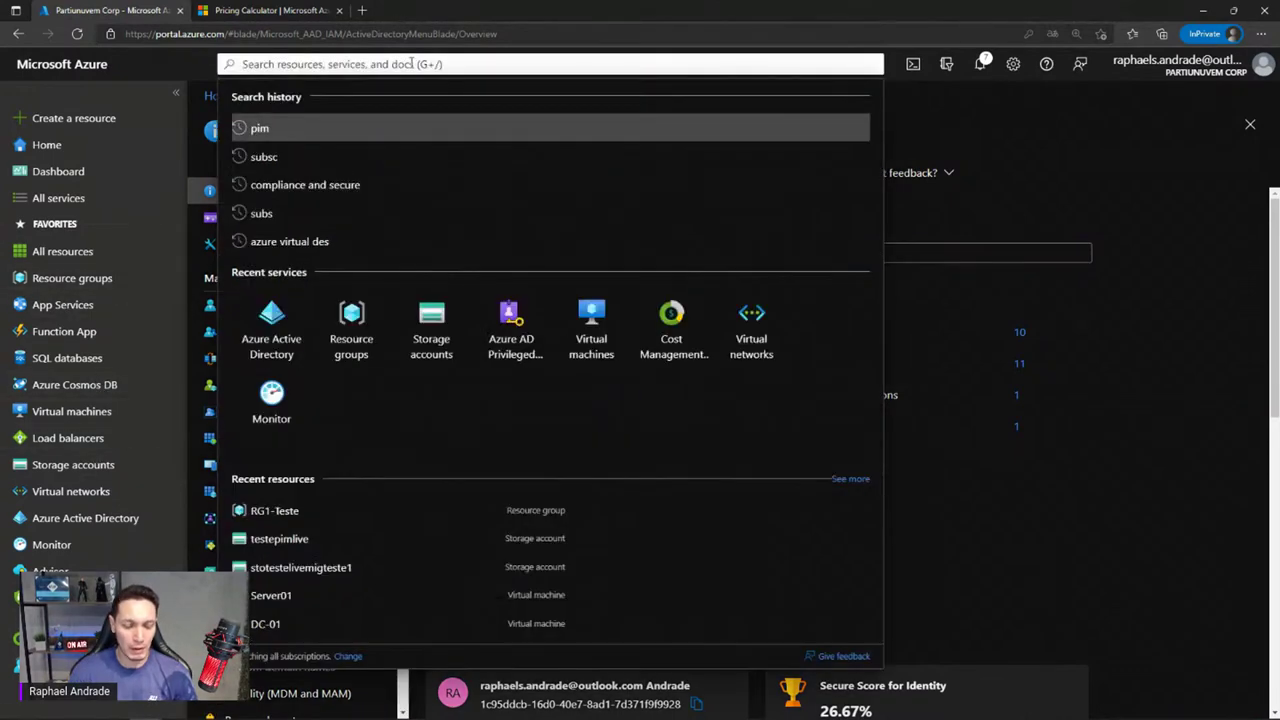
text(subs)
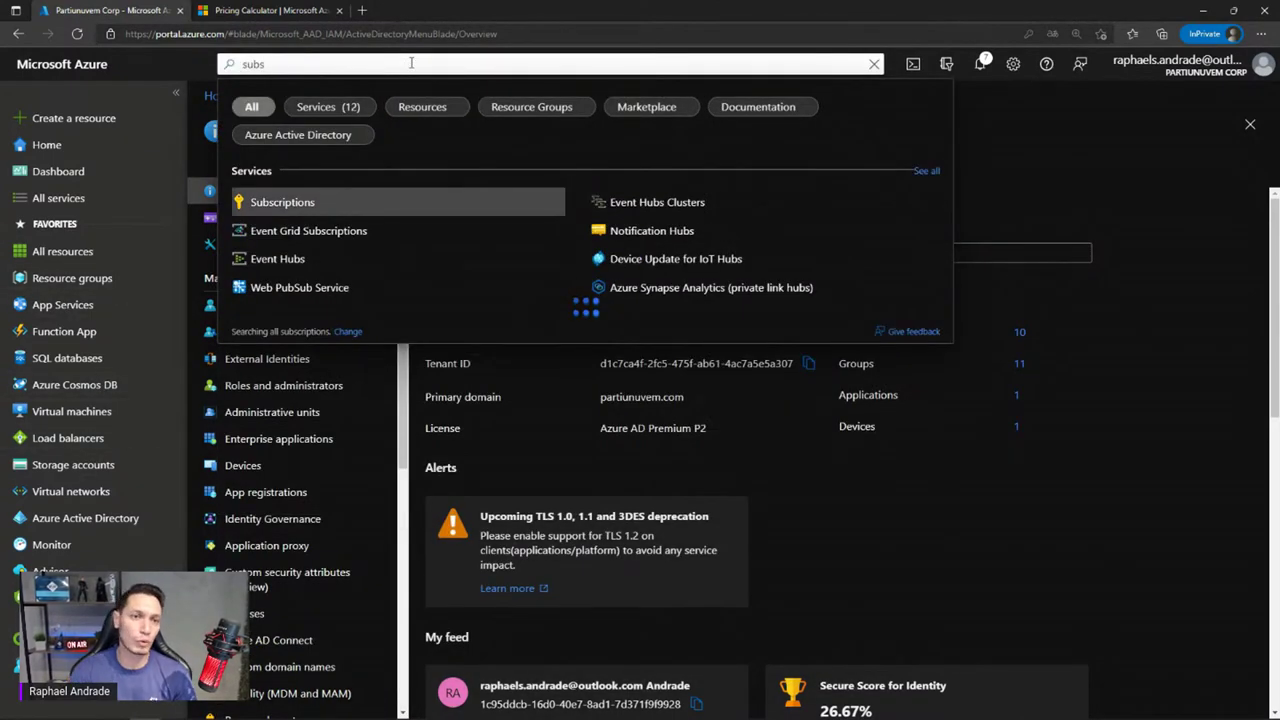
click(300, 202)
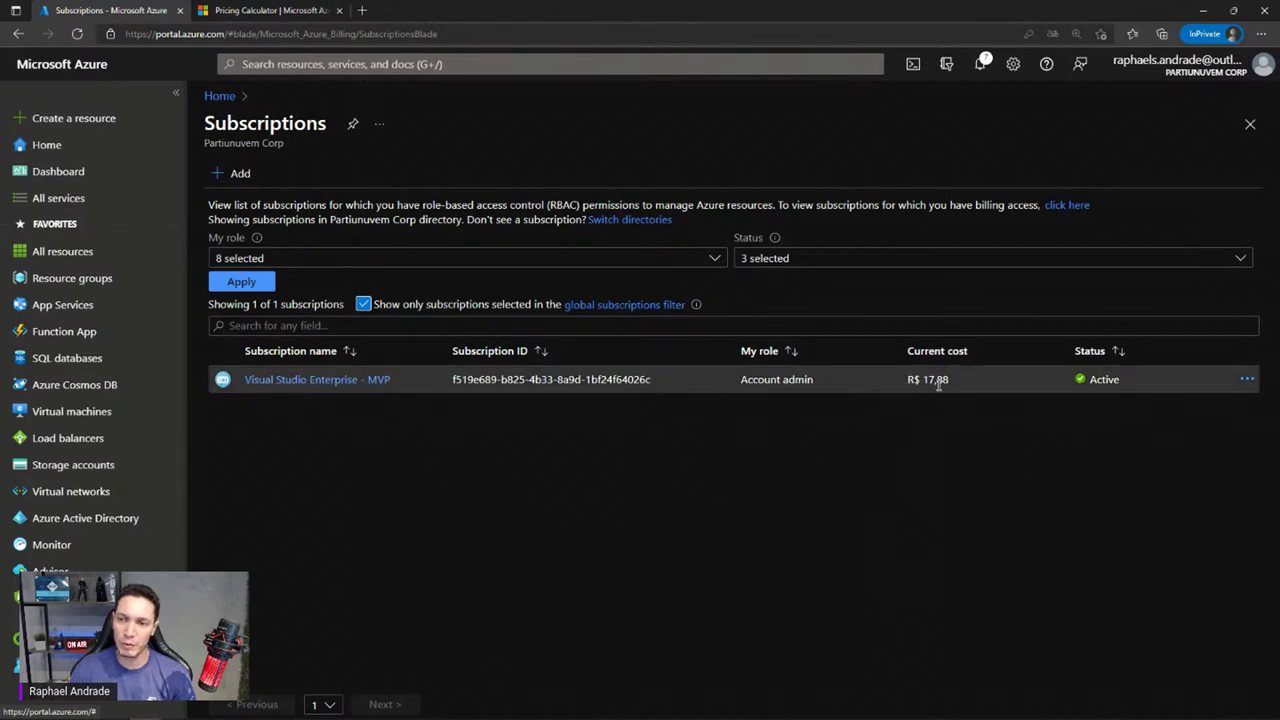
Open the Visual Studio Enterprise - MVP subscription (cost R$ 17,88) and collapse the subscriptions list
drag(913, 380, 950, 381)
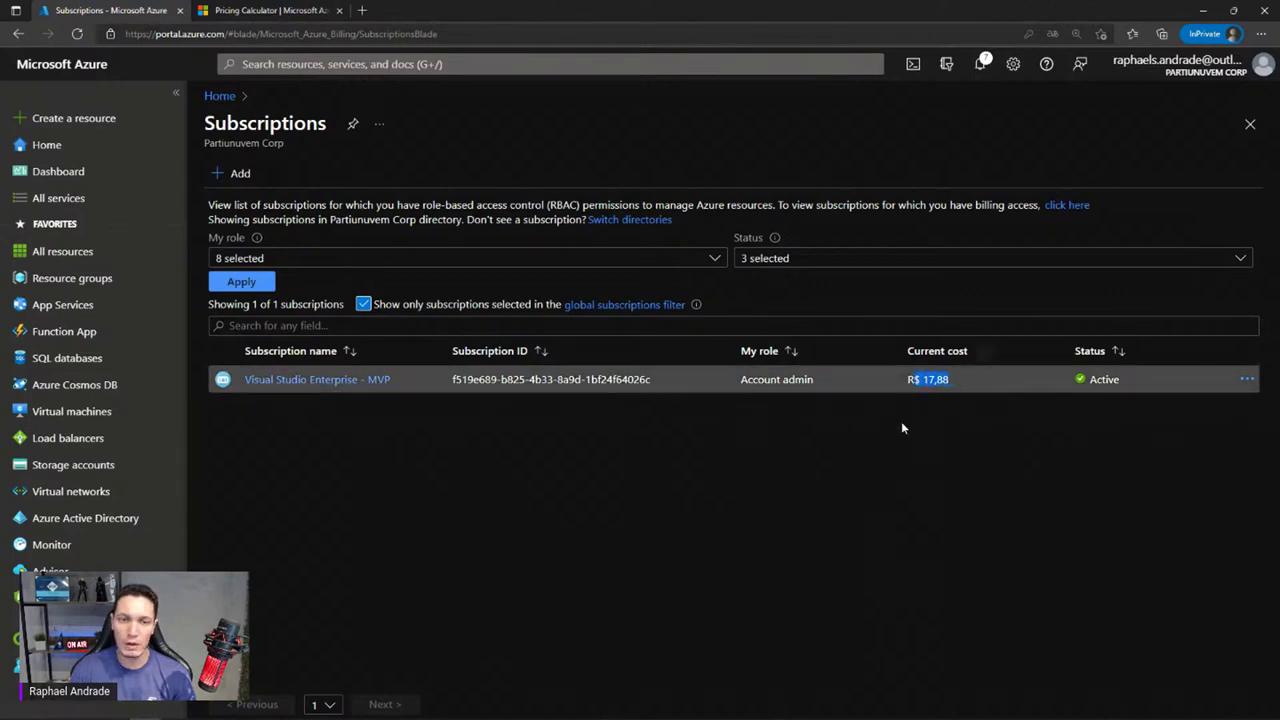
click(296, 380)
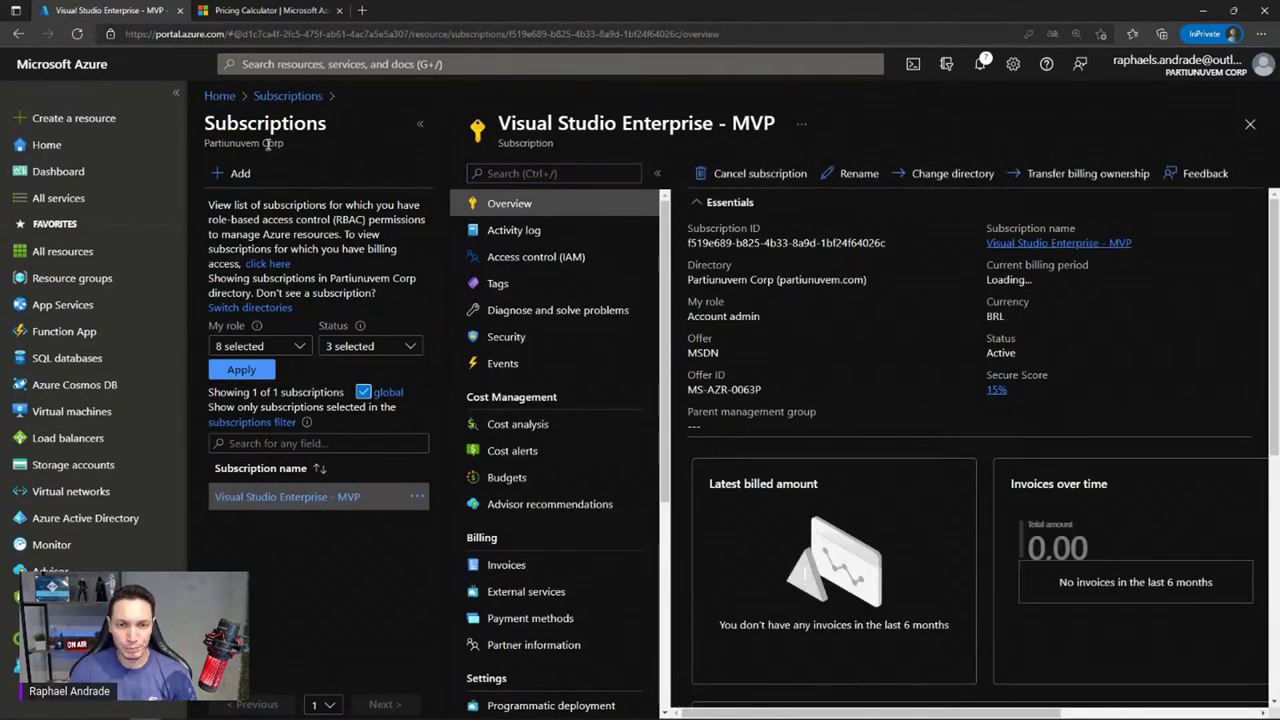
scroll(523, 330, down, 4)
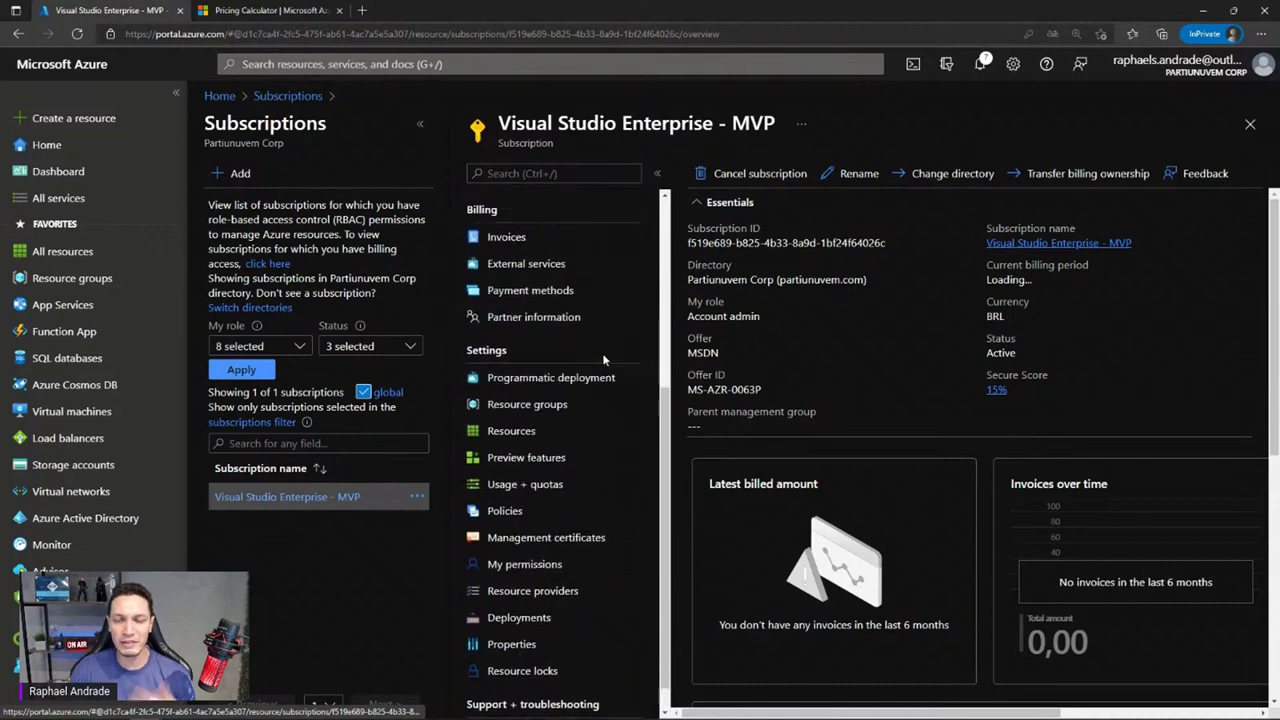
scroll(602, 353, up, 4)
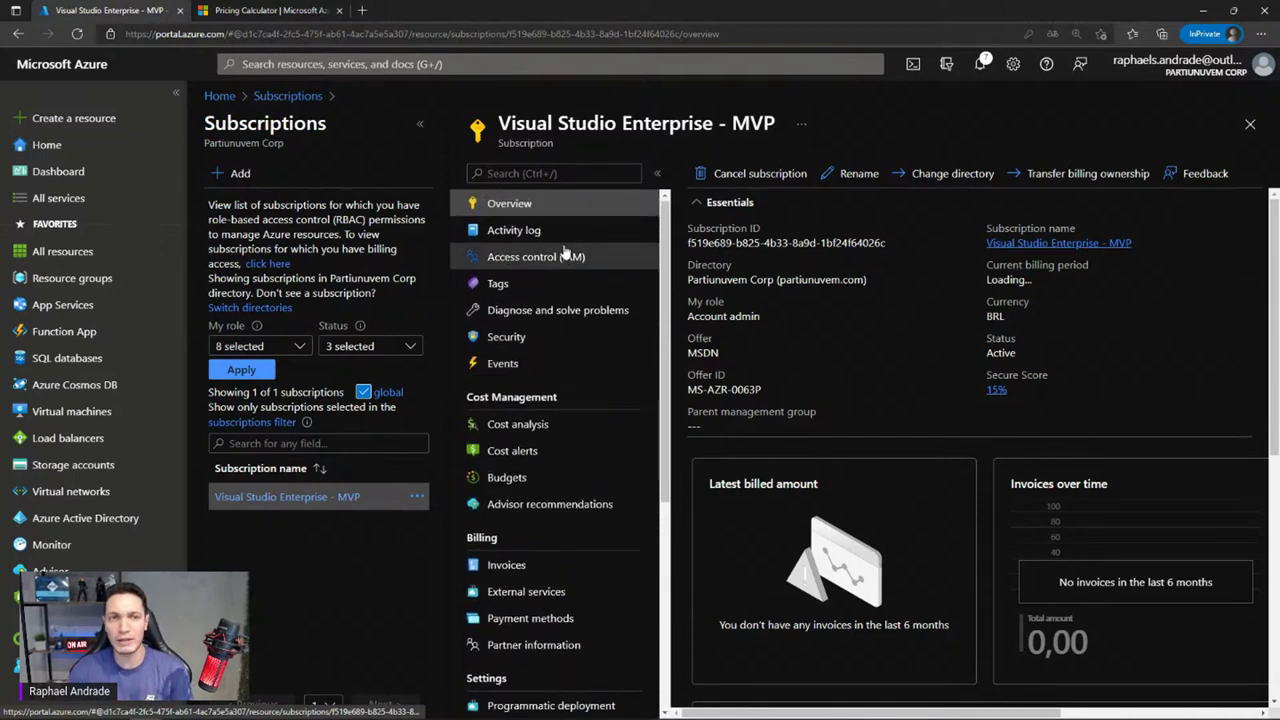
click(420, 124)
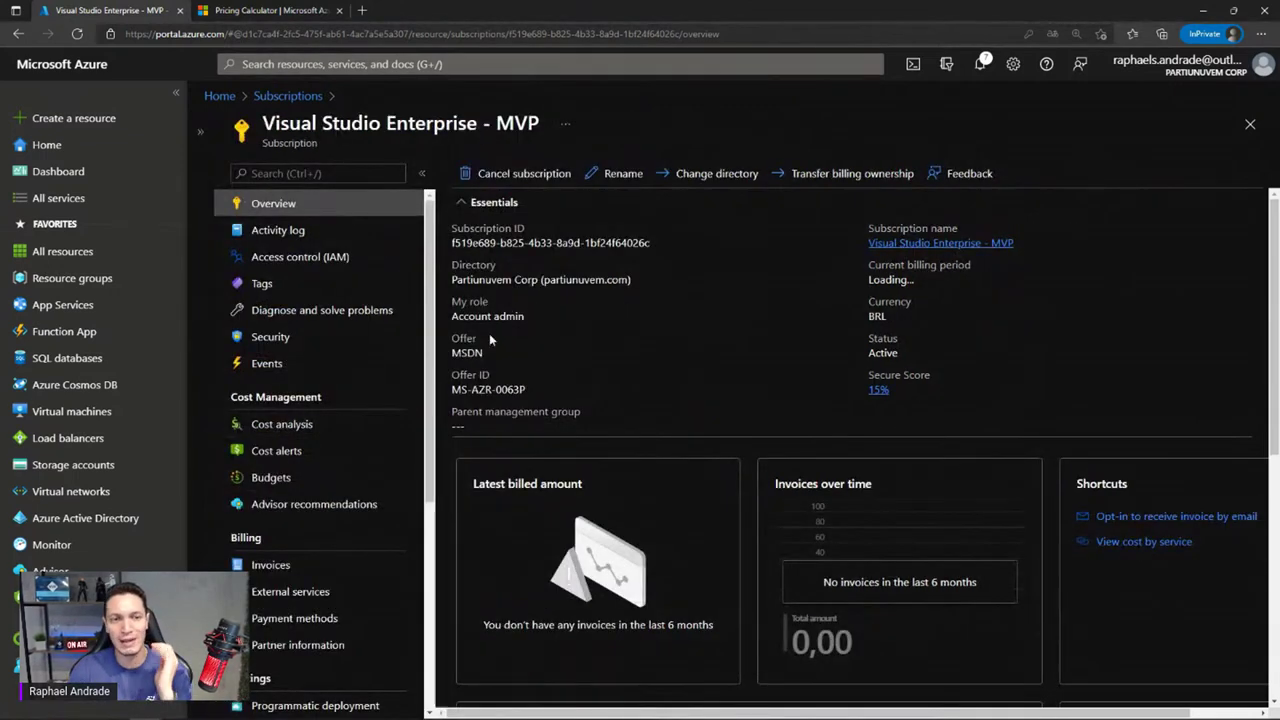
Search the portal for 'mana' and open the Management groups service
click(514, 67)
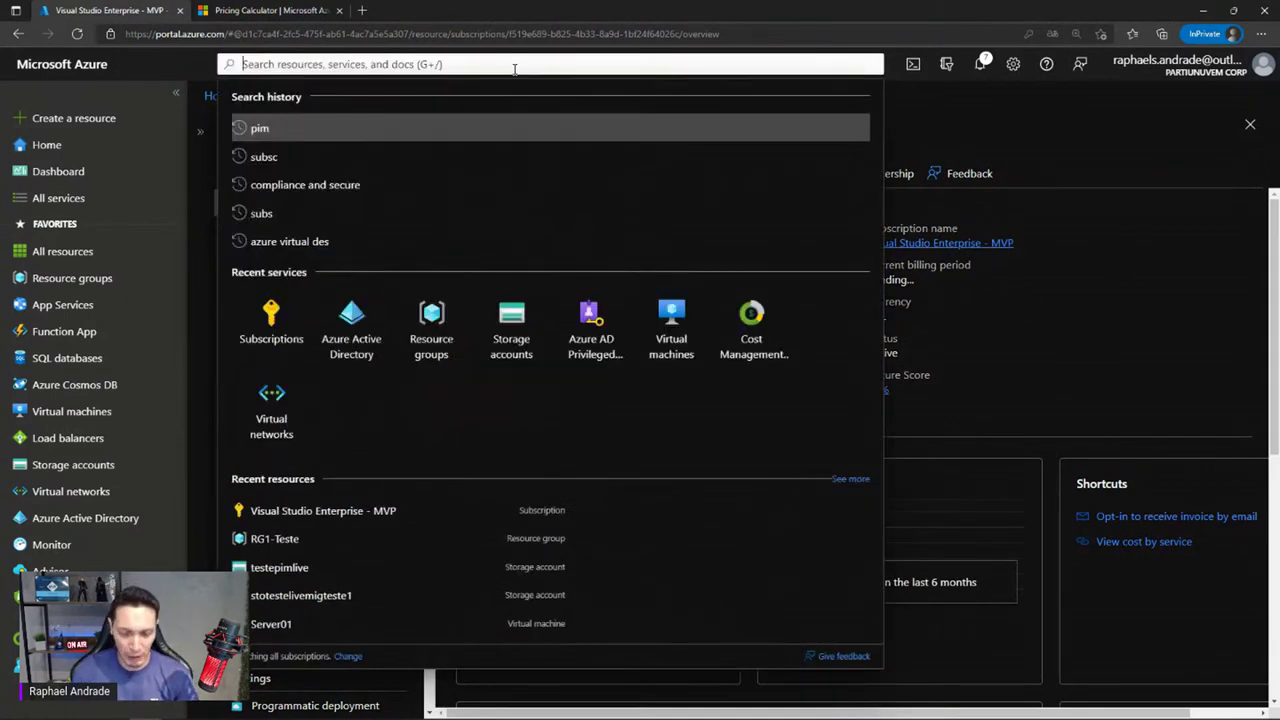
text(mana)
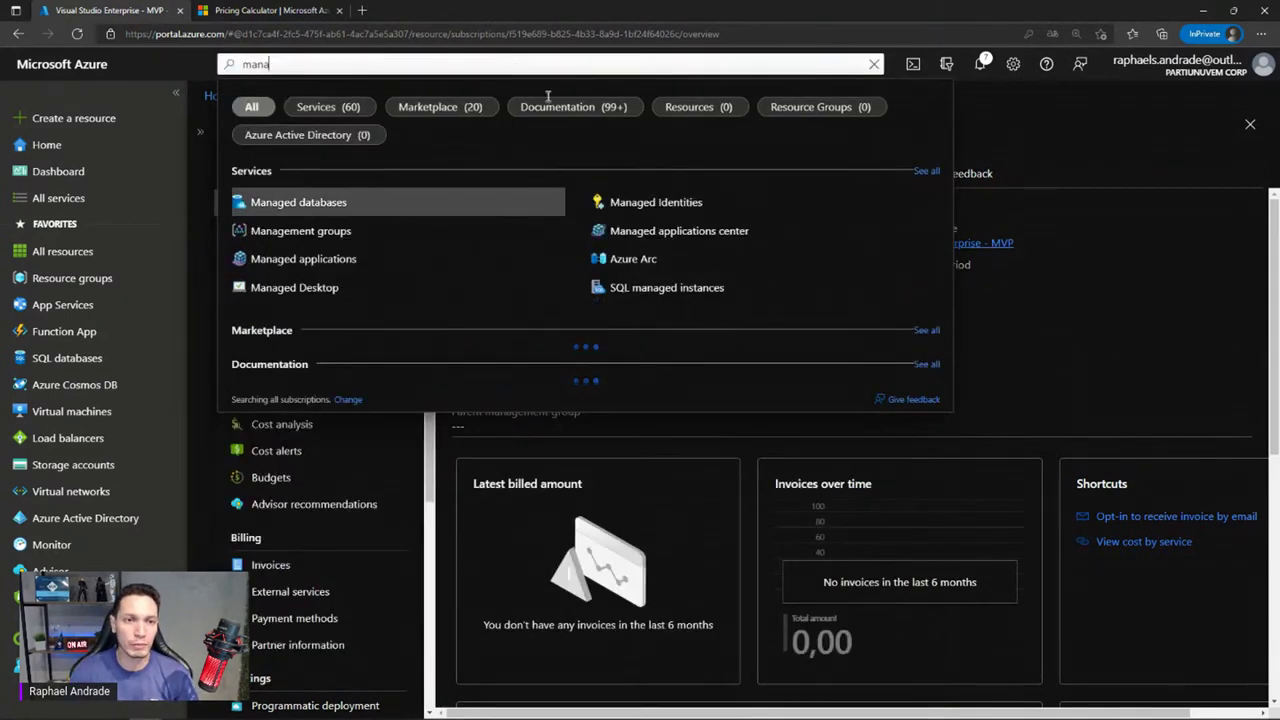
click(349, 228)
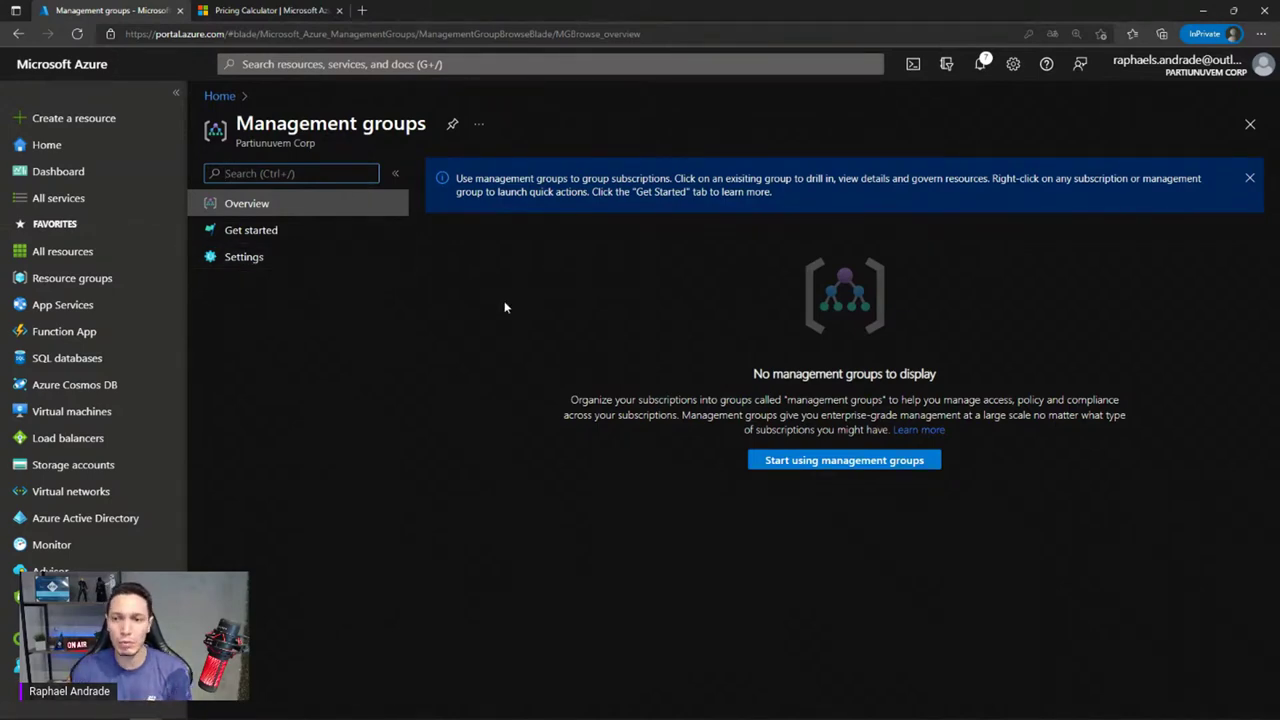
Start using management groups, then reload the portal to reveal the Tenant Root Group
click(791, 470)
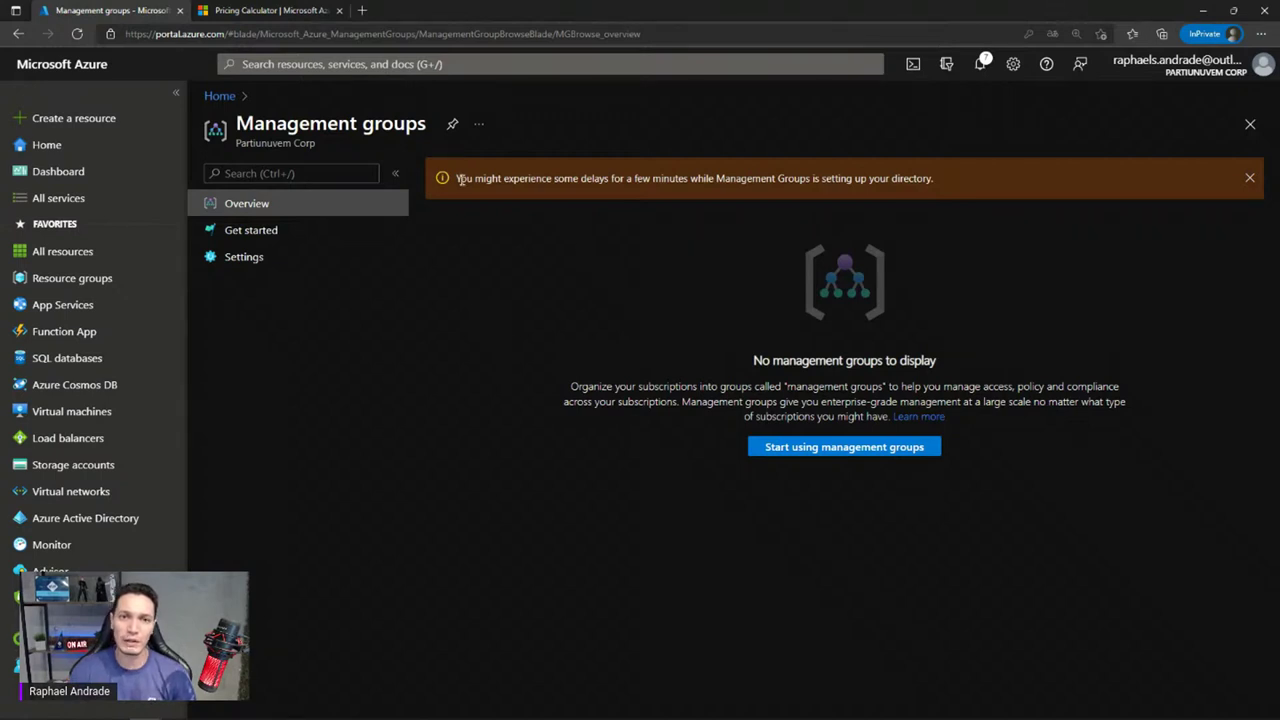
drag(459, 180, 927, 190)
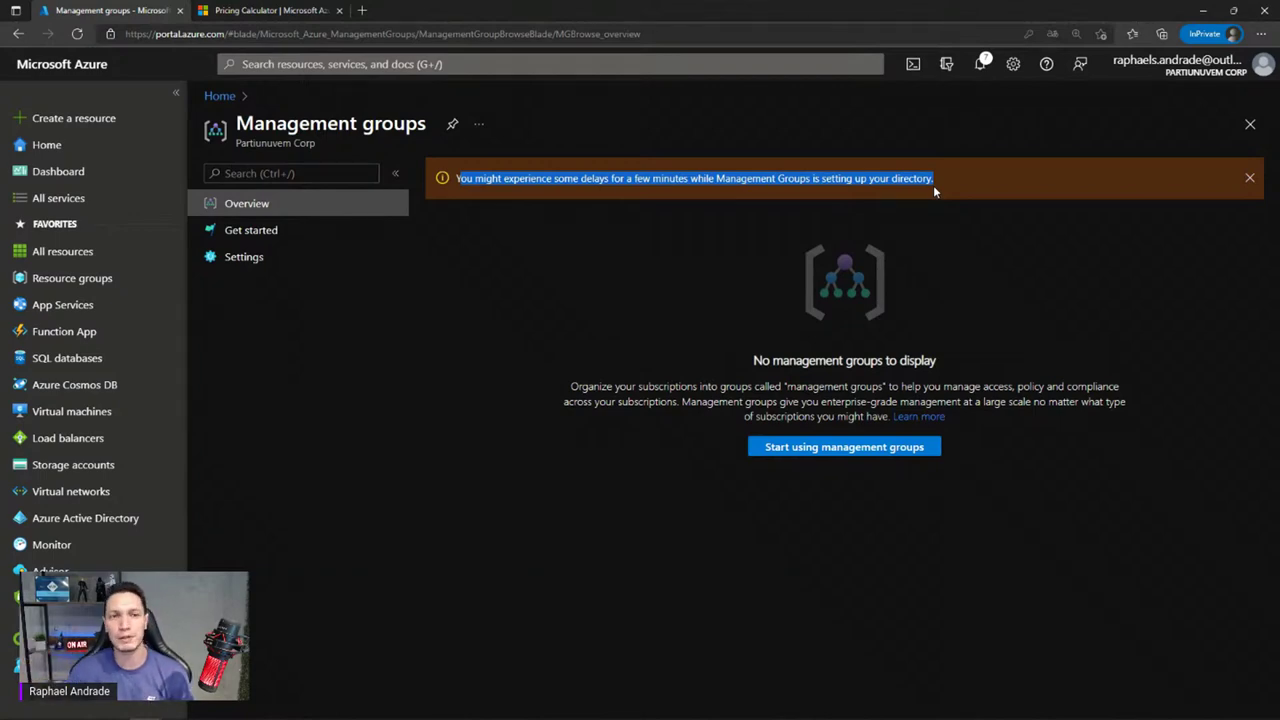
key(F5)
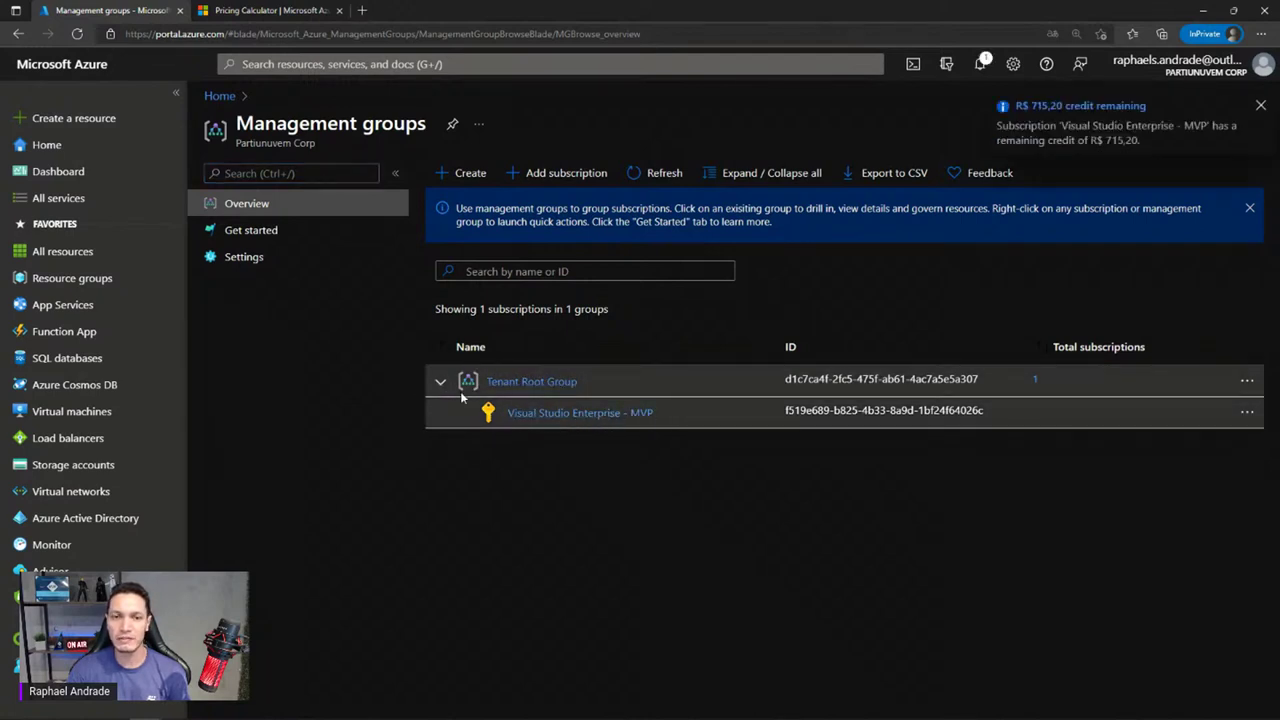
Begin a new management group, entering 'MGT TI' as the ID and display name
click(455, 175)
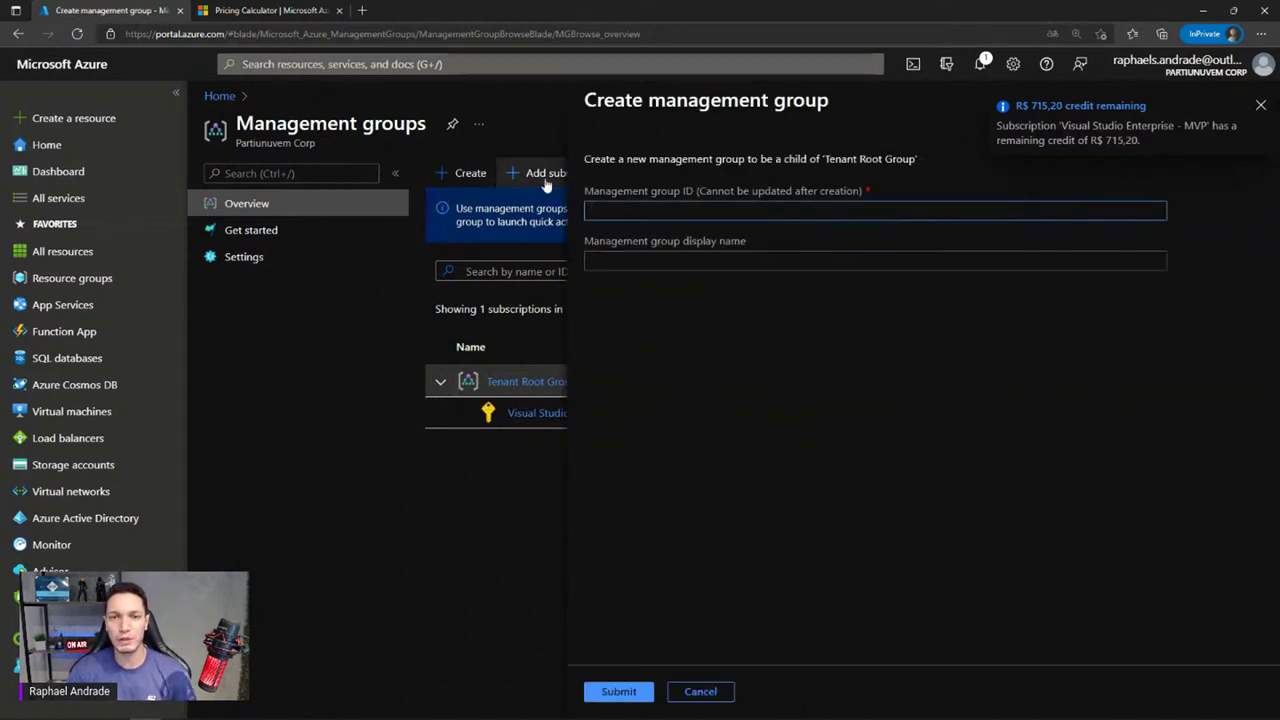
text(MGY)
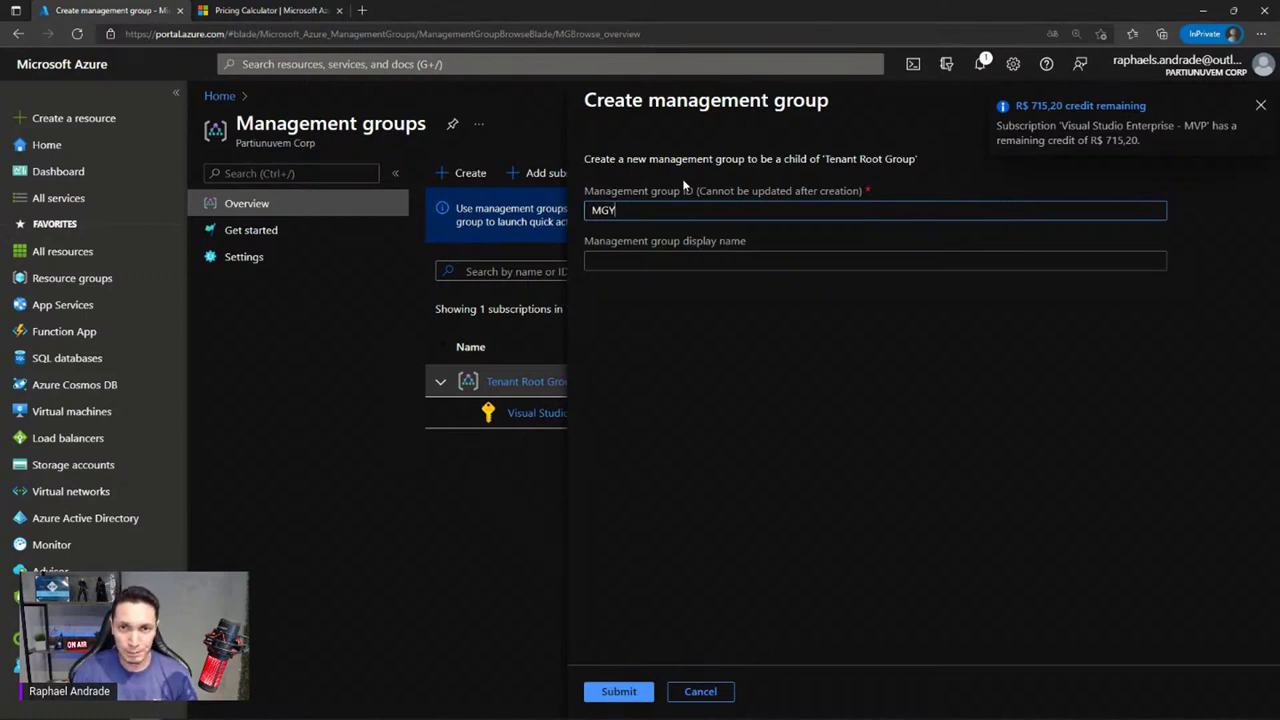
key(BackSpace)
text(T)
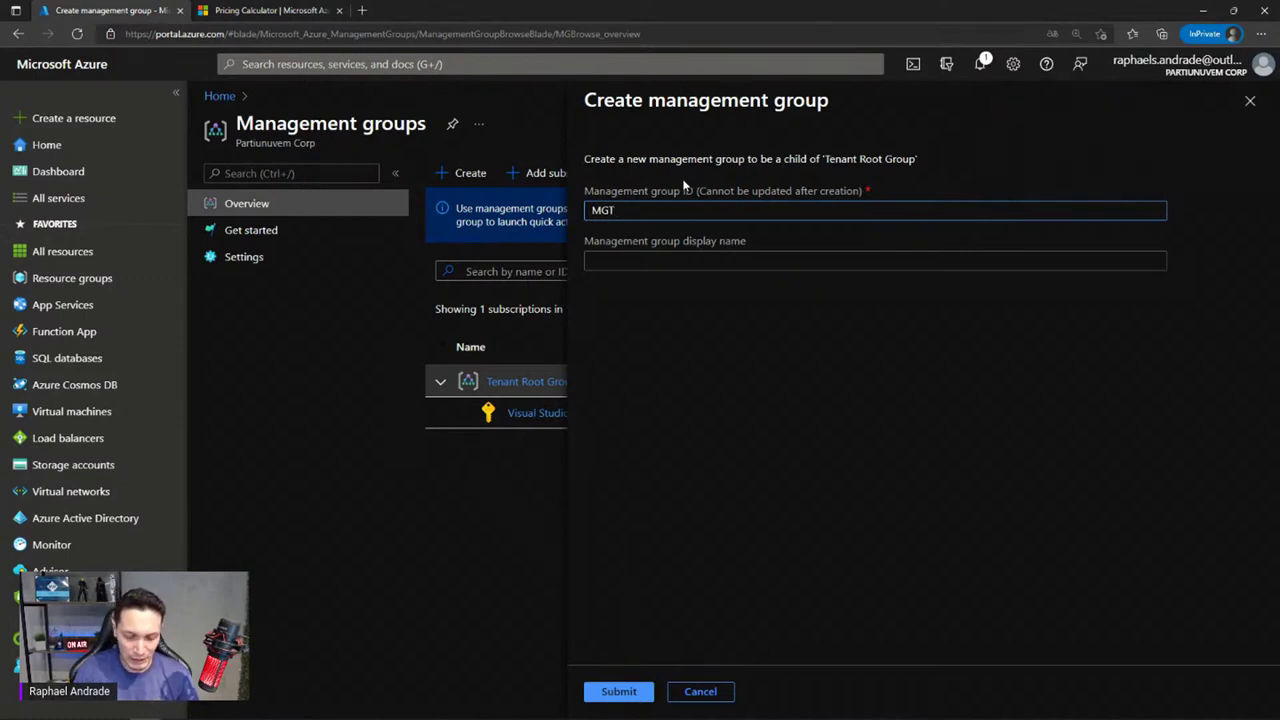
text( TI)
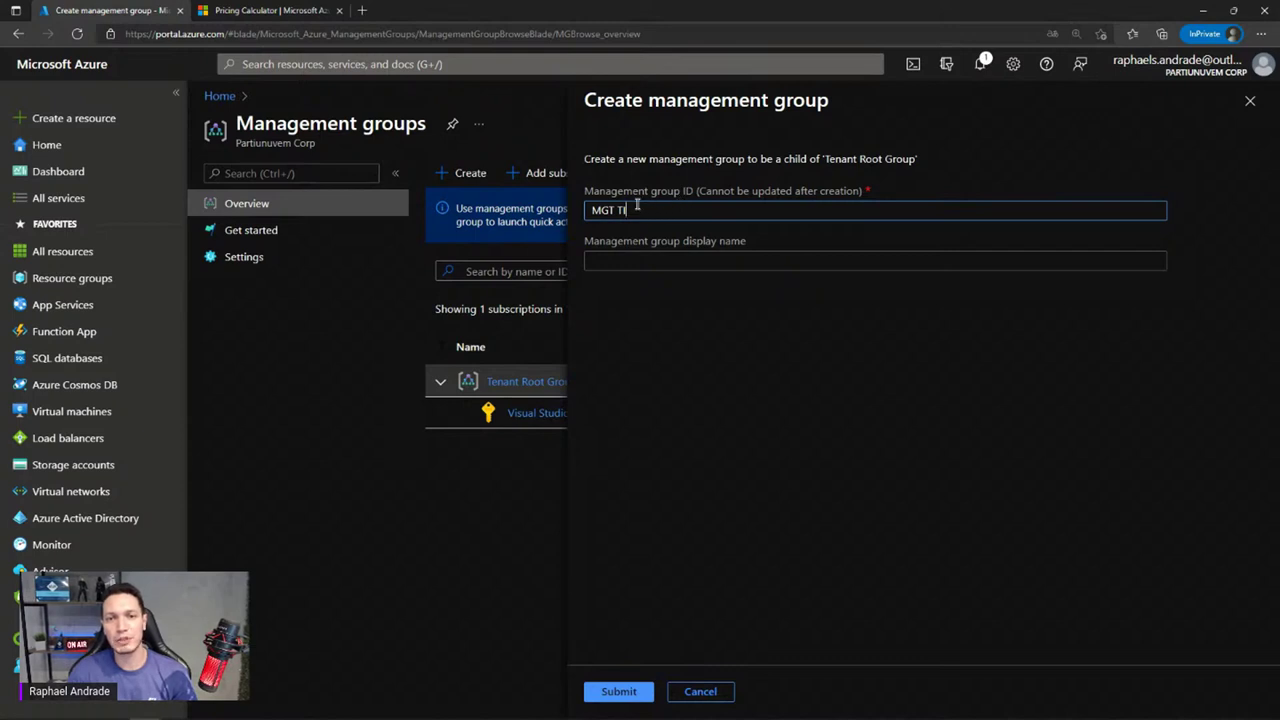
key(ctrl+a)
key(ctrl+c)
click(636, 264)
key(ctrl+v)
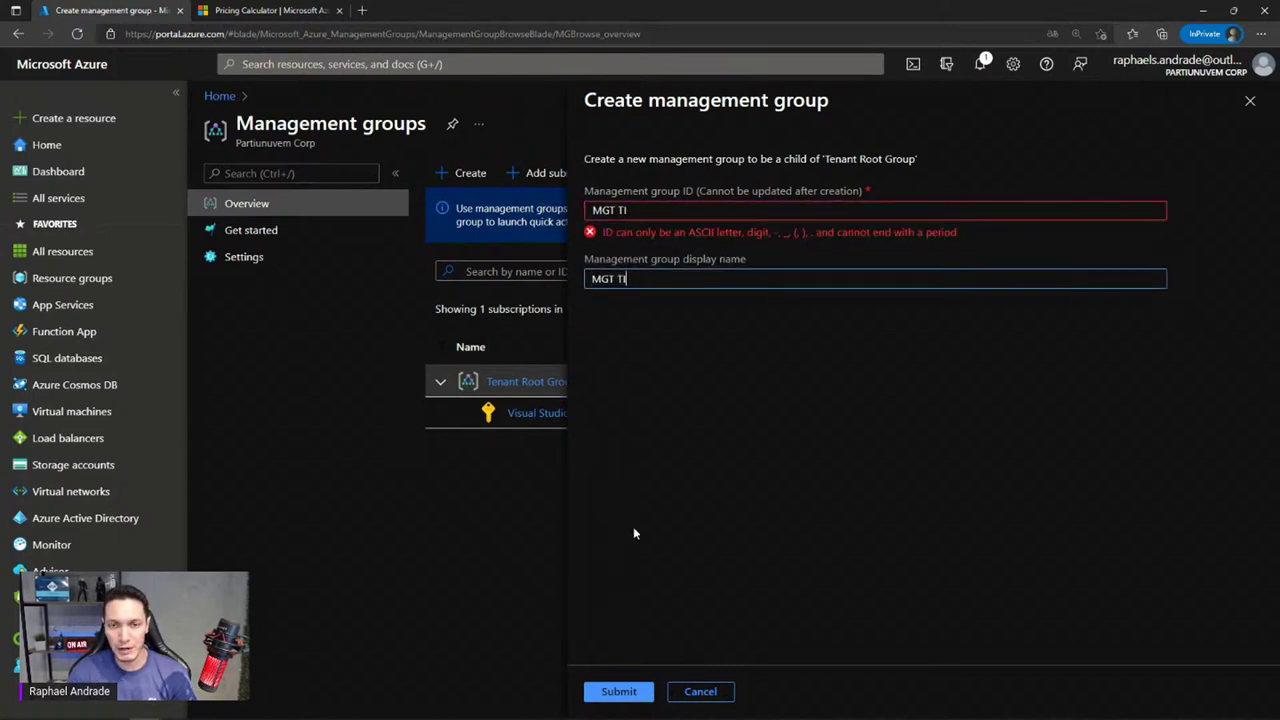
Correct the ID to 'MGTTI' and submit the management group
click(622, 210)
key(BackSpace)
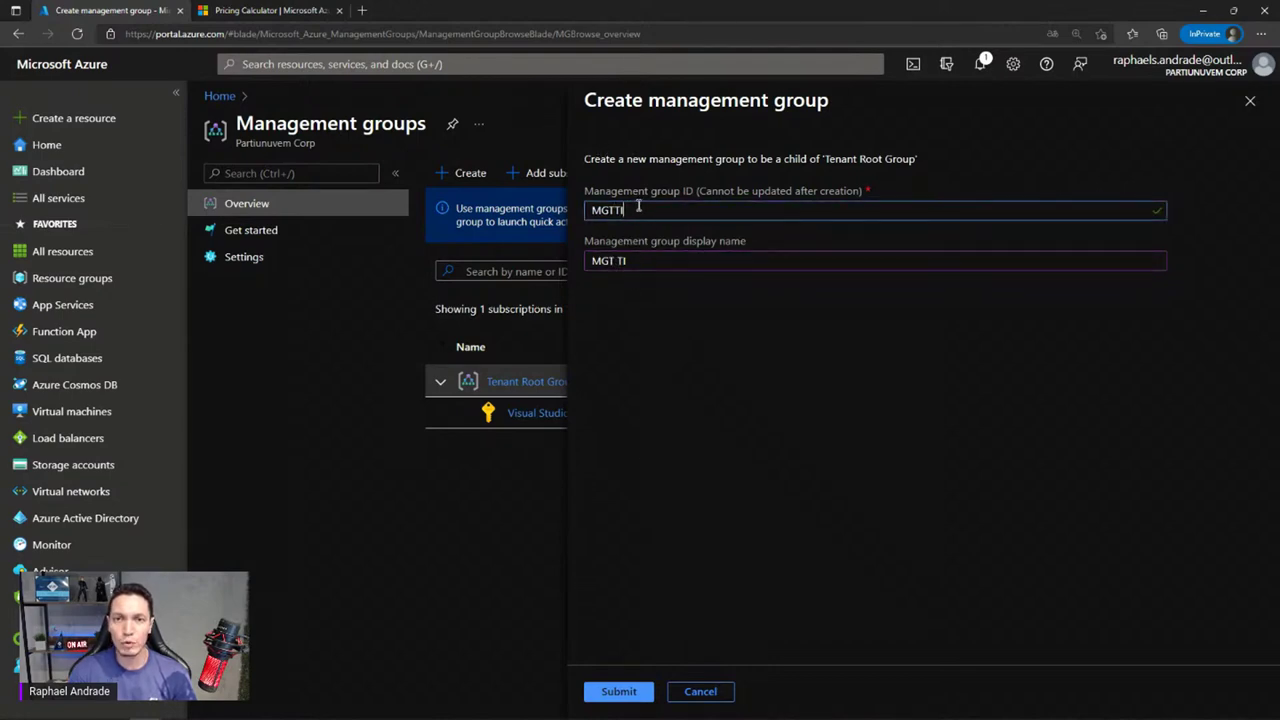
double_click(636, 209)
click(638, 266)
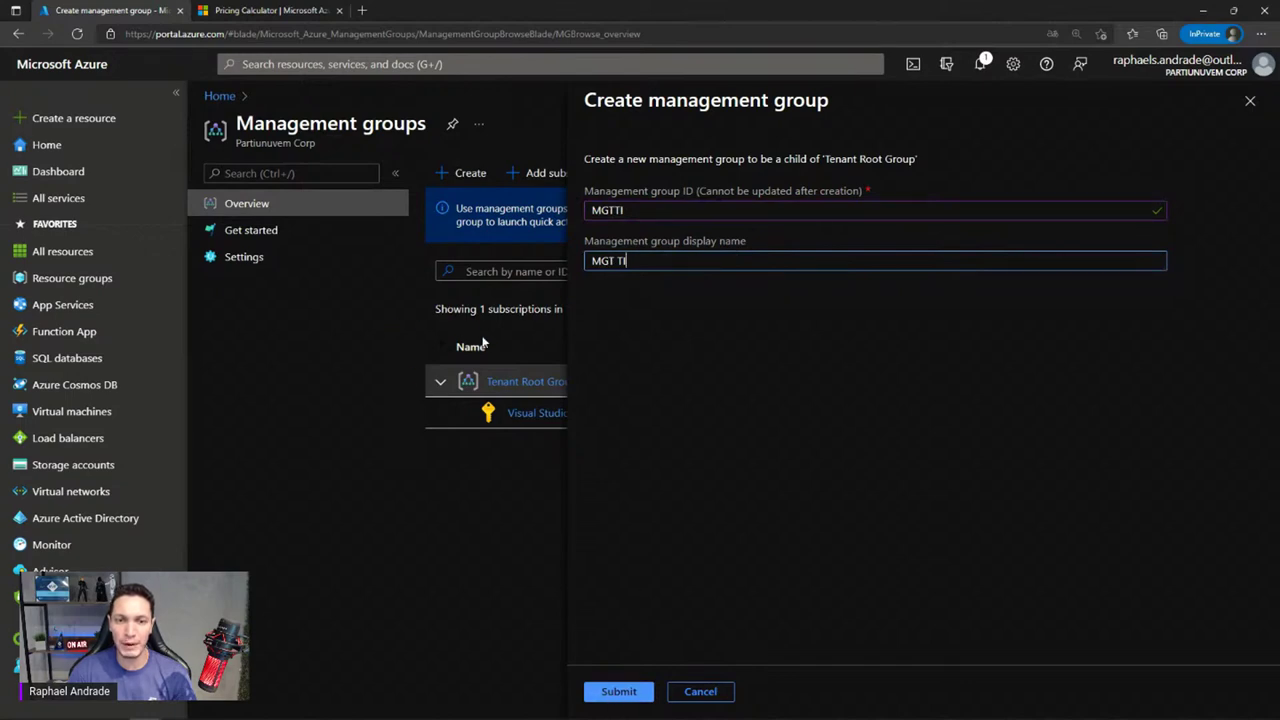
click(617, 691)
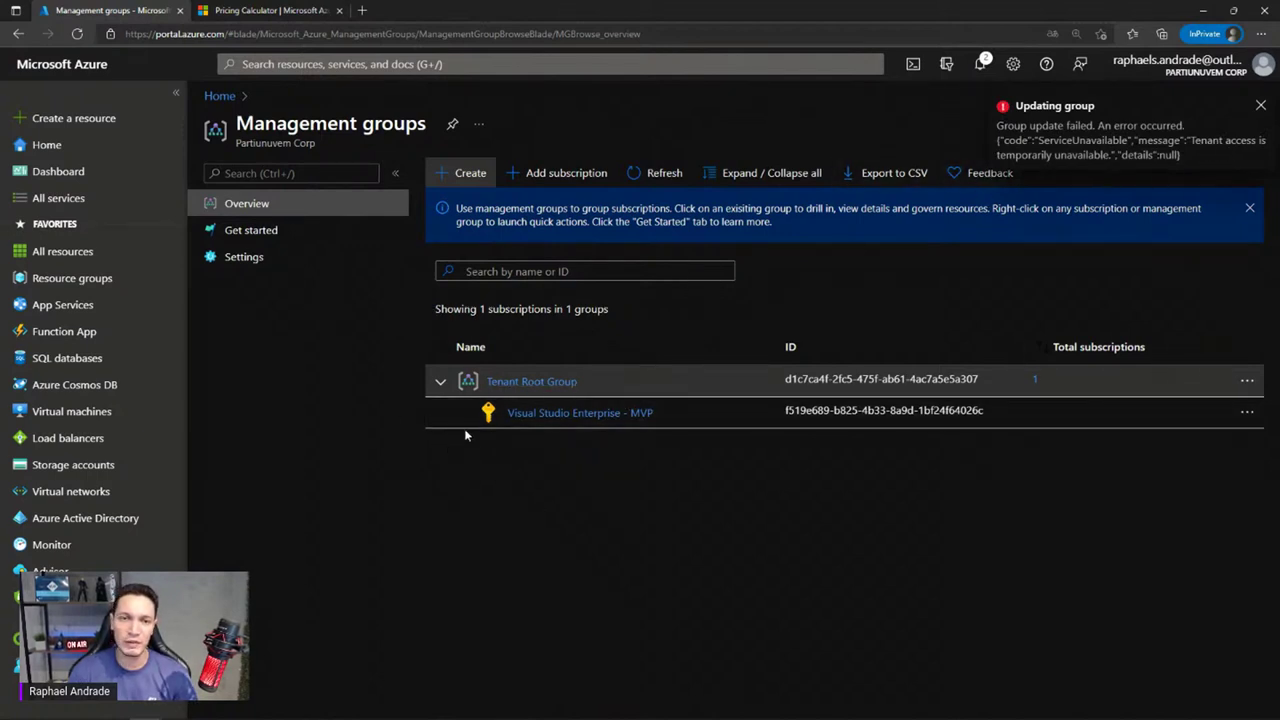
click(657, 170)
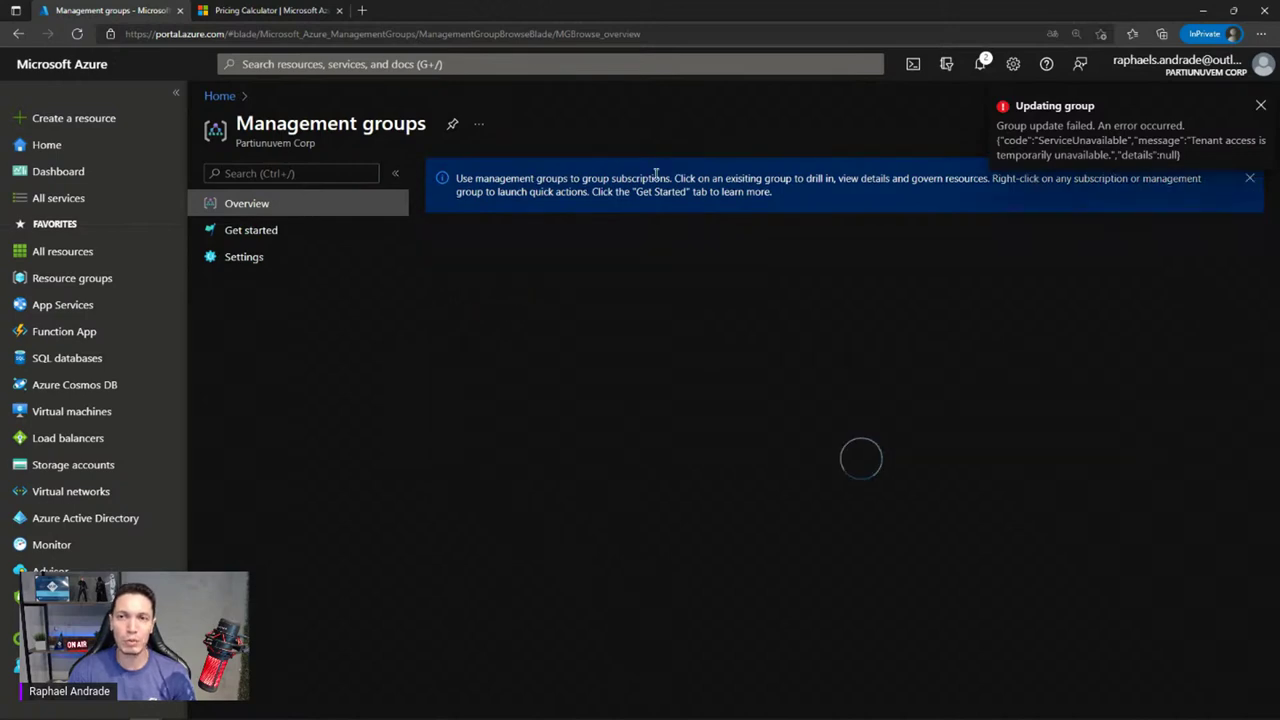
click(628, 176)
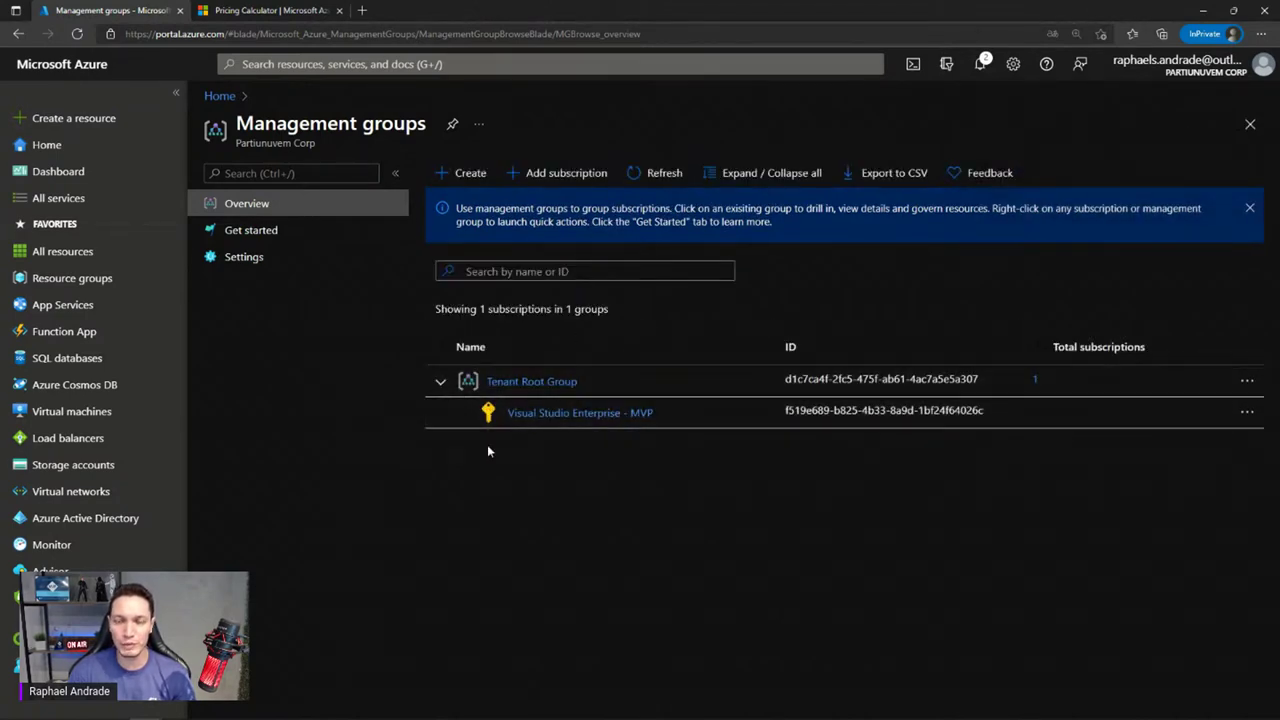
click(466, 175)
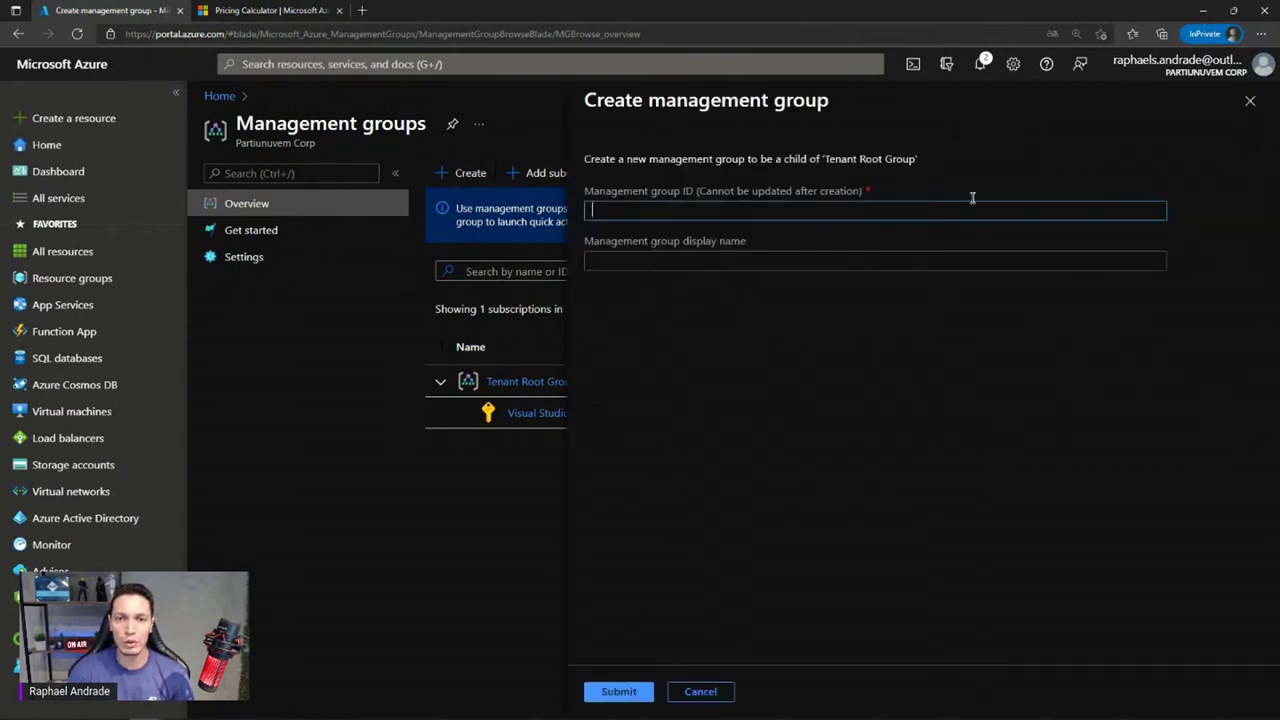
click(1249, 104)
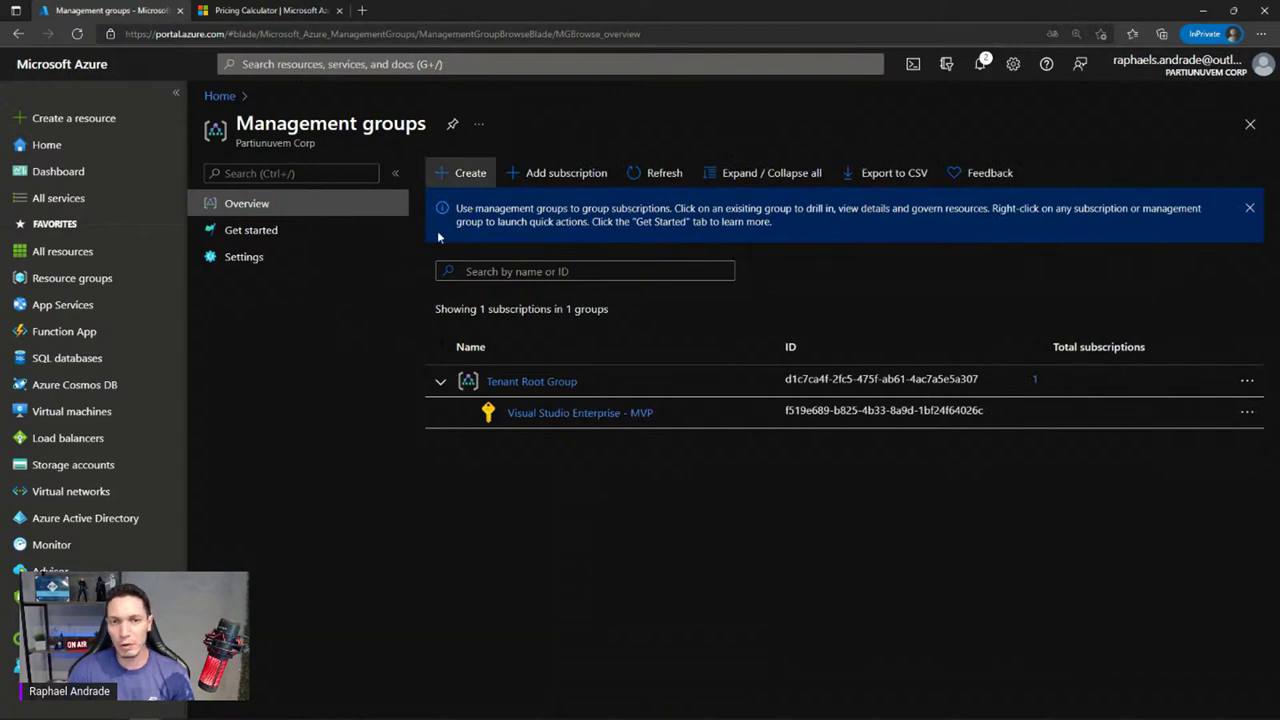
click(657, 172)
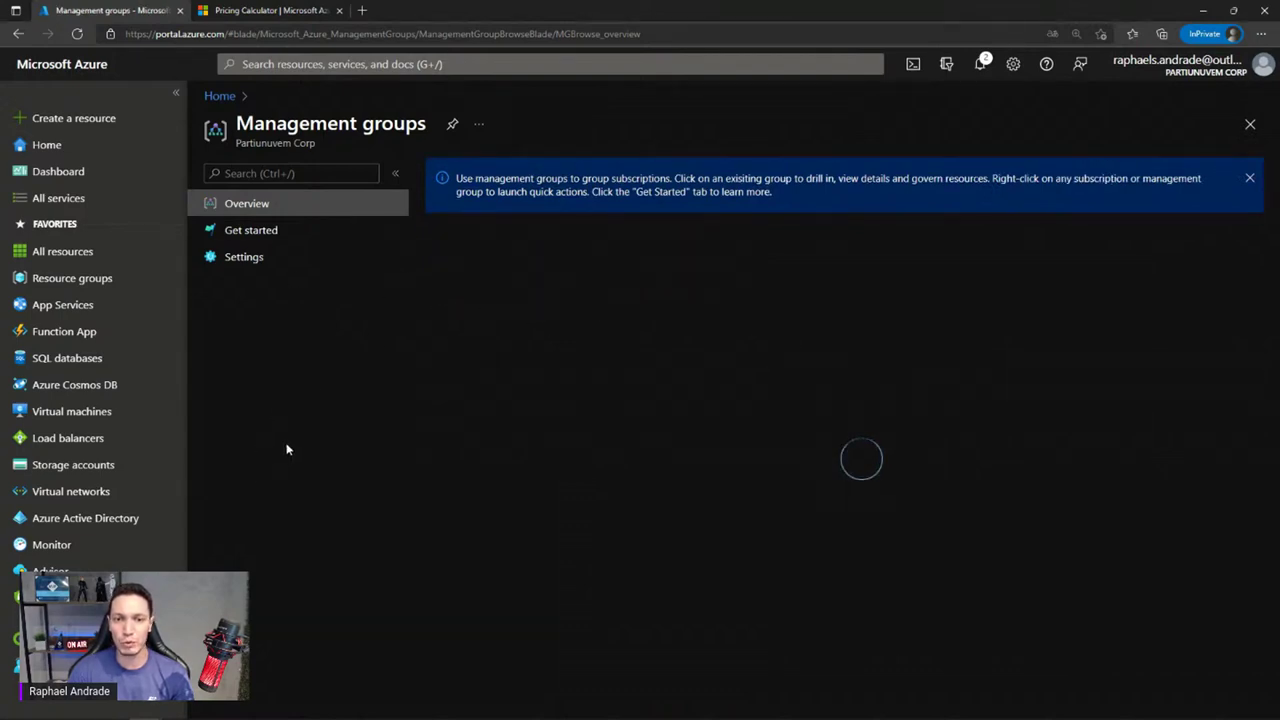